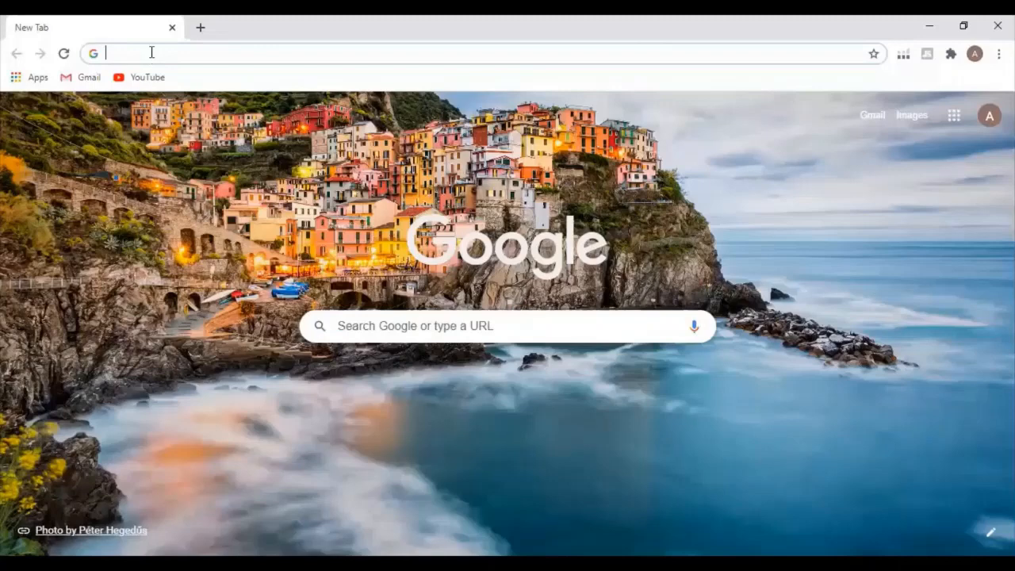
text(w)
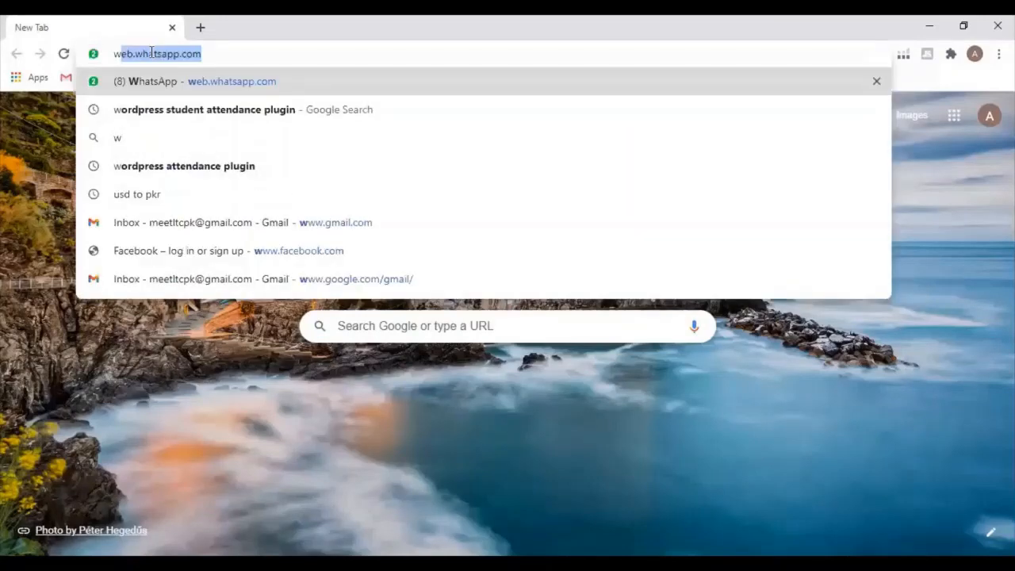
key(BackSpace)
key(BackSpace)
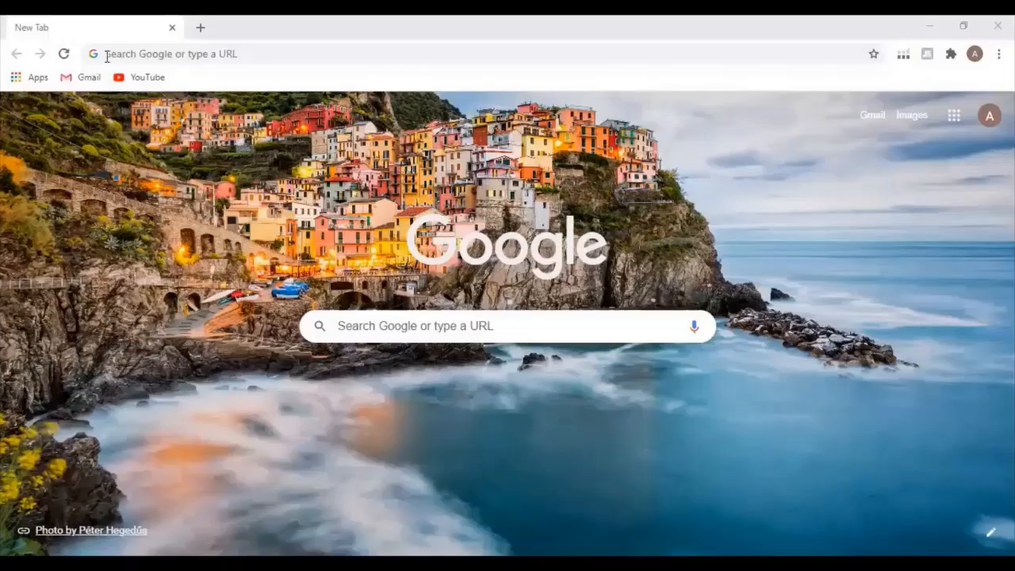
click(109, 55)
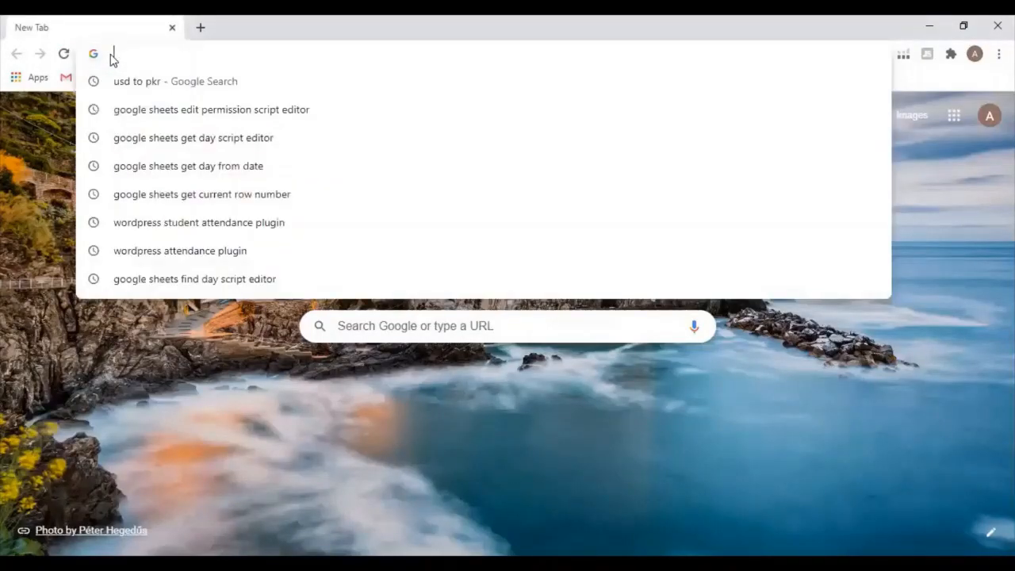
click(111, 56)
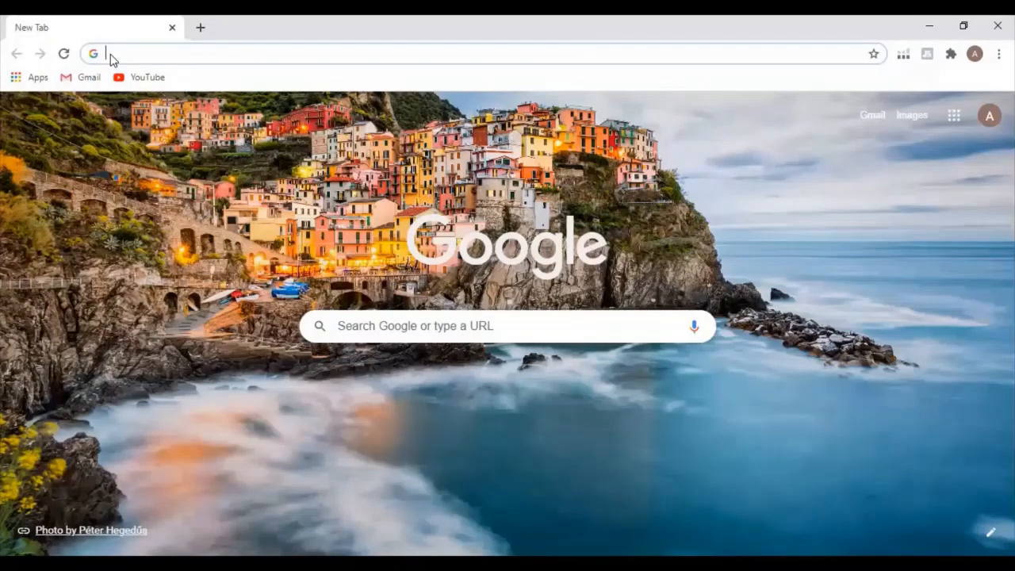
text(wordp)
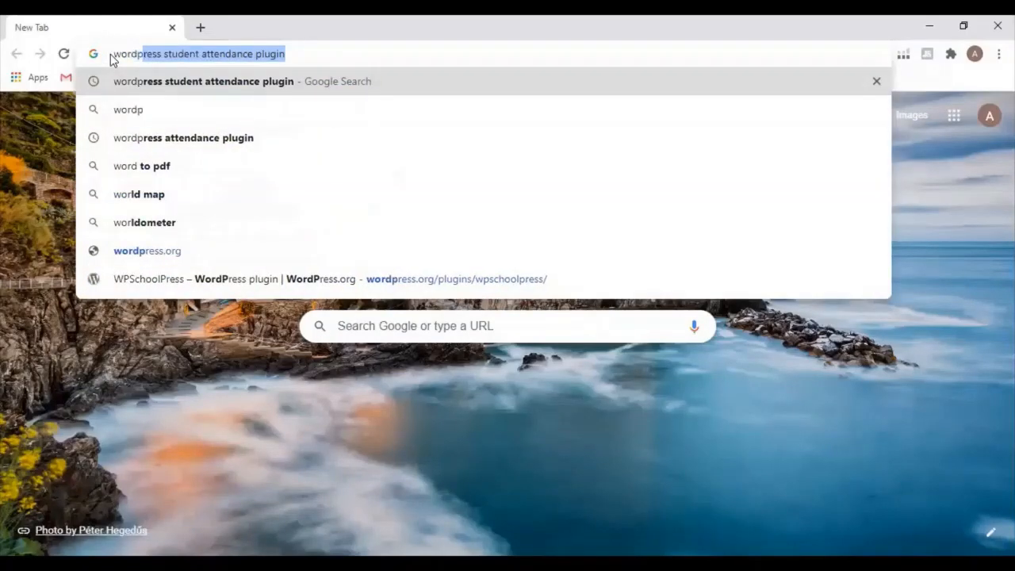
text(d)
key(BackSpace)
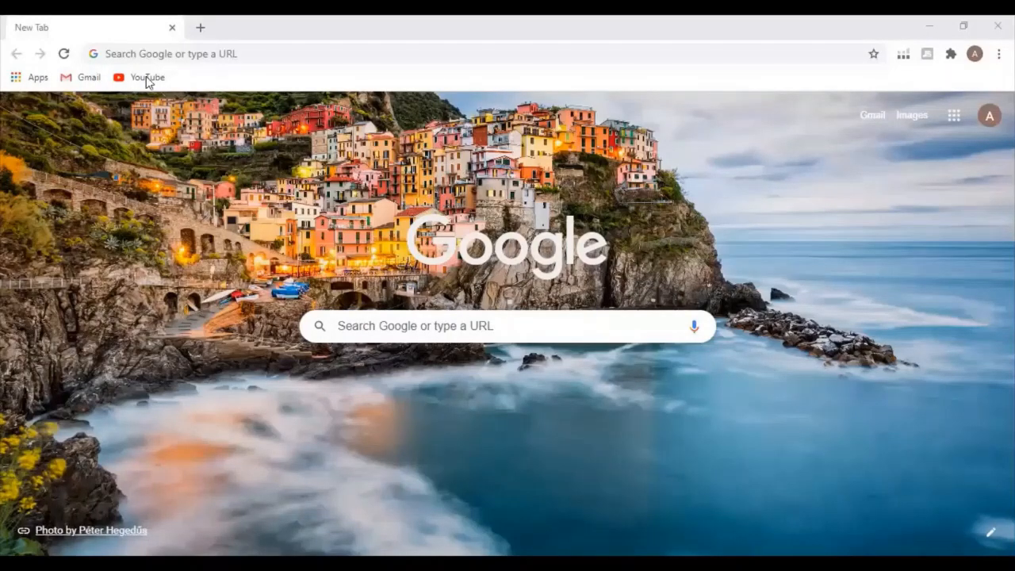
Open the wordpress.org website
click(160, 53)
text(wordpress.org)
key(Return)
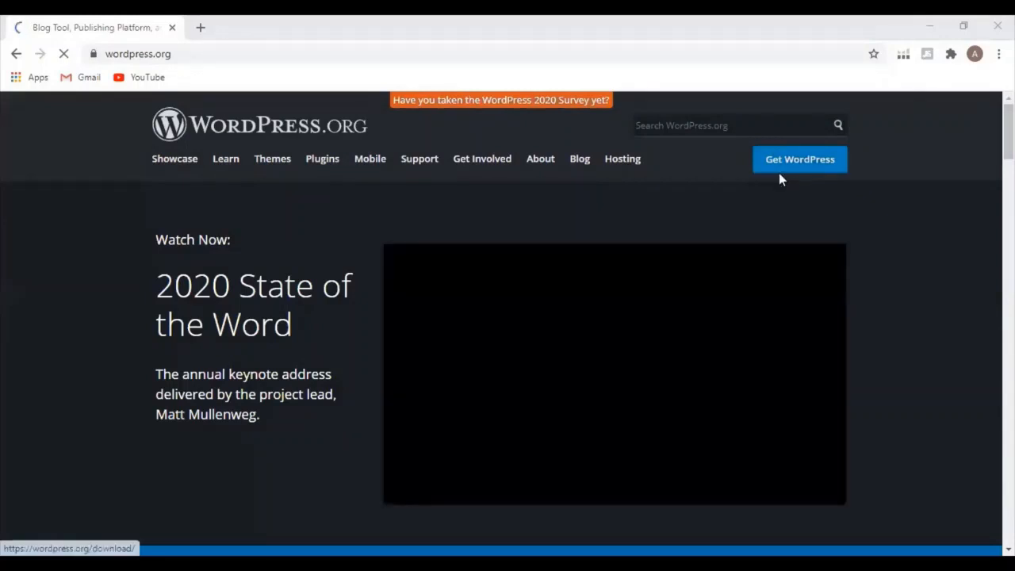
Download the WordPress 5.6 zip package from the Get WordPress page and show the downloaded file in its folder
click(800, 162)
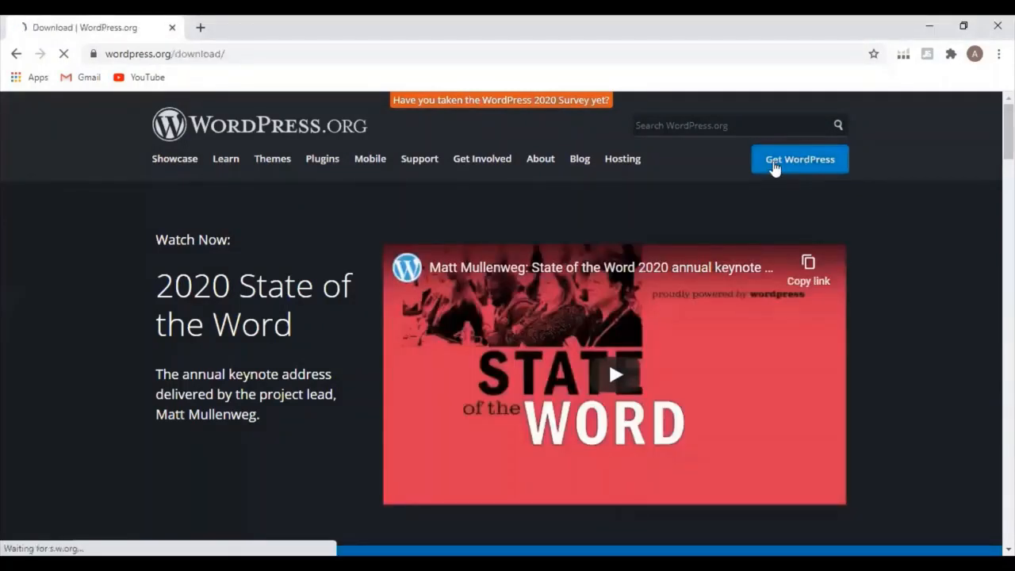
scroll(444, 444, down, 3)
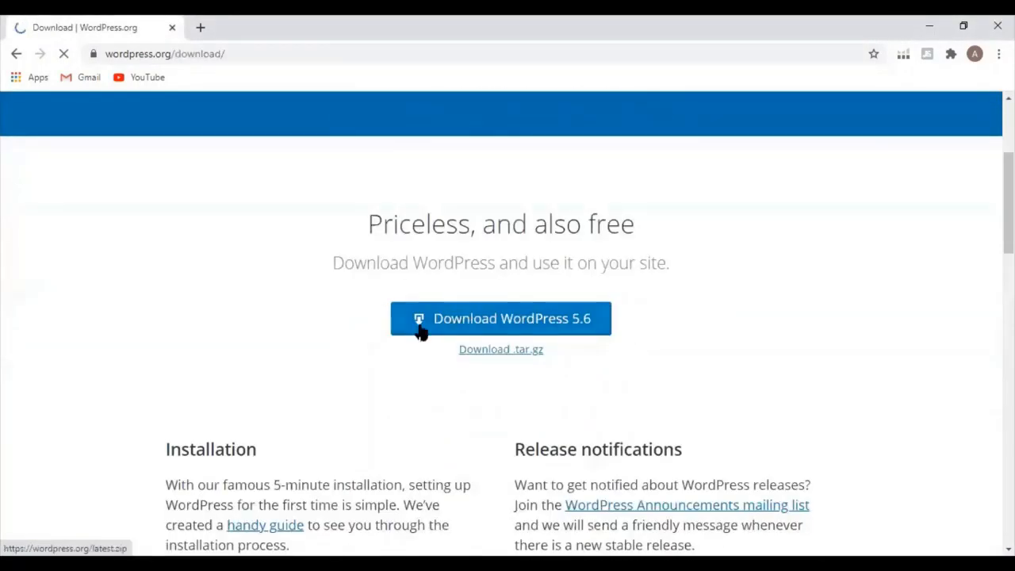
click(418, 320)
click(686, 158)
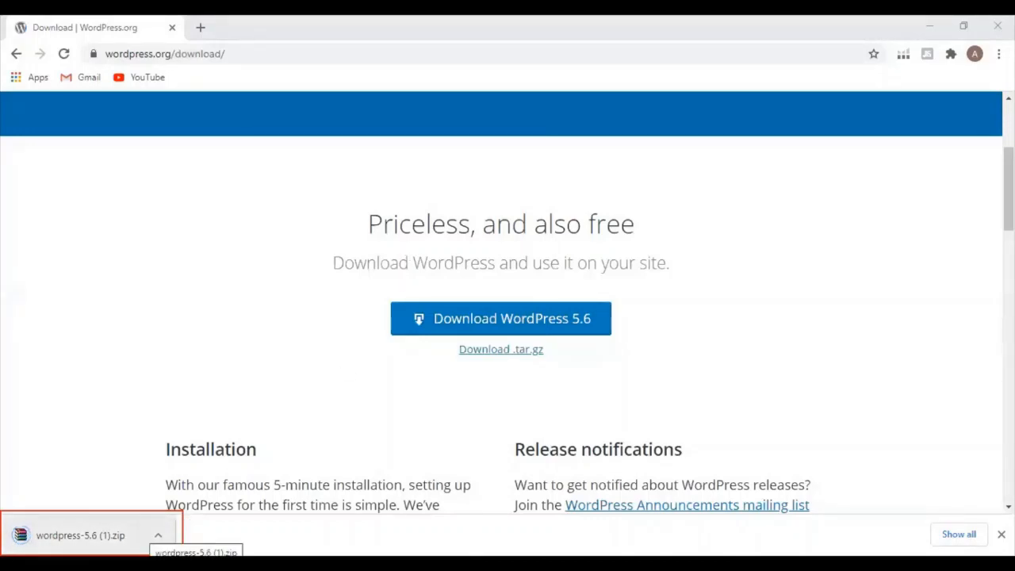
right_click(91, 536)
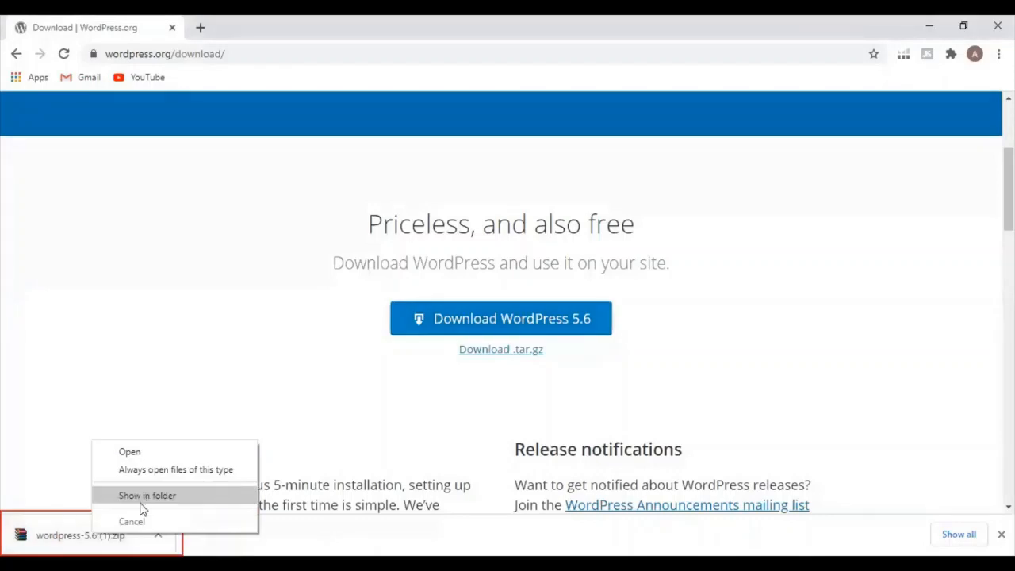
click(140, 500)
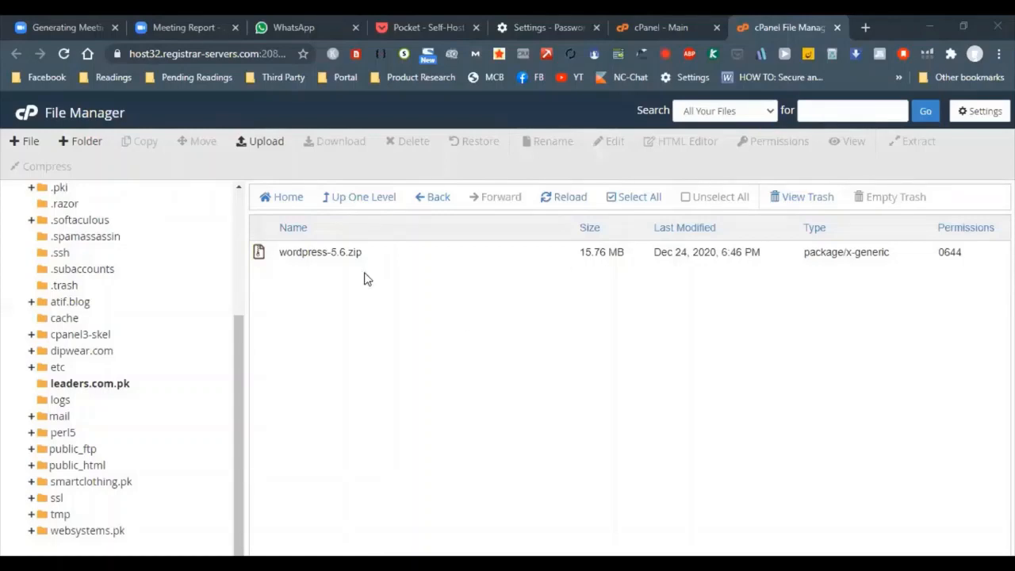
In cPanel File Manager, extract wordpress-5.6.zip into /leaders.com.pk and close the extraction results
click(354, 251)
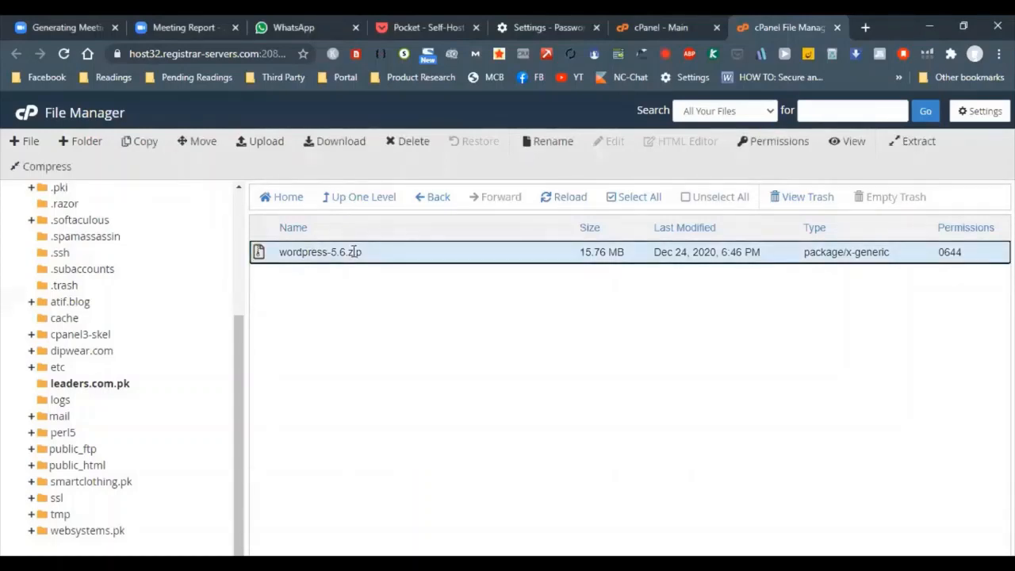
click(918, 141)
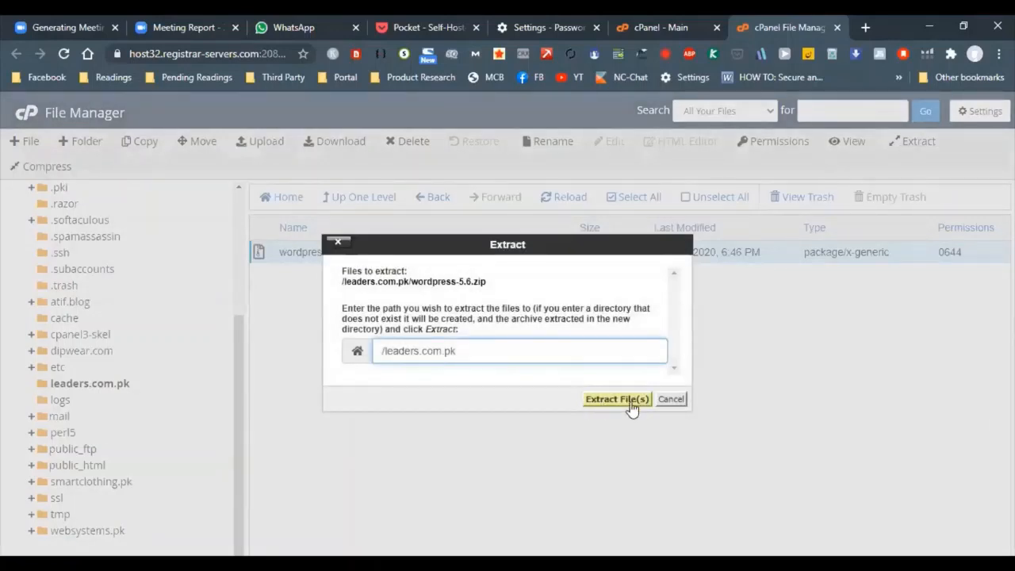
click(631, 400)
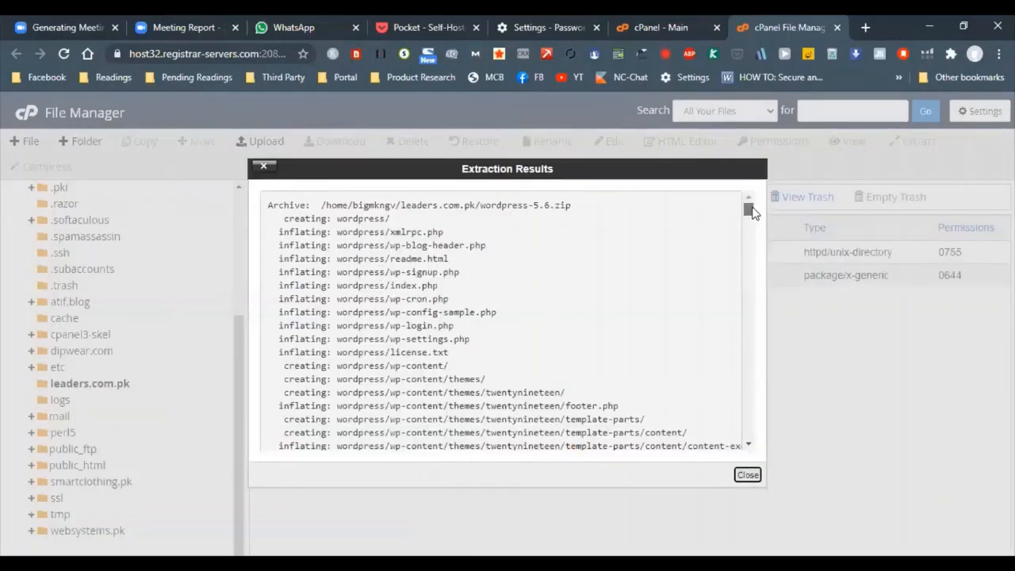
drag(748, 208, 741, 474)
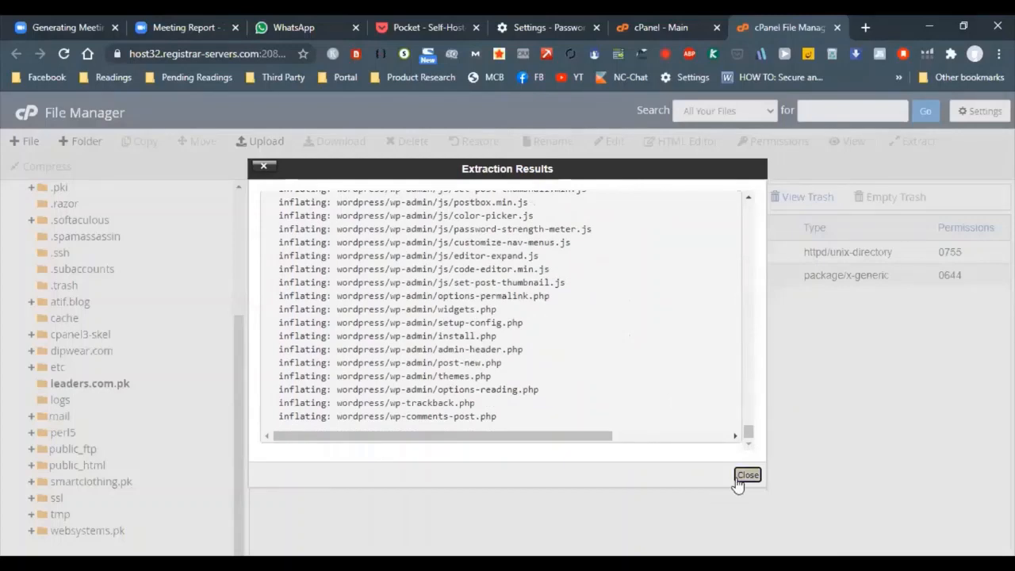
click(742, 474)
Open the extracted wordpress folder and look through its files and subfolders
double_click(260, 248)
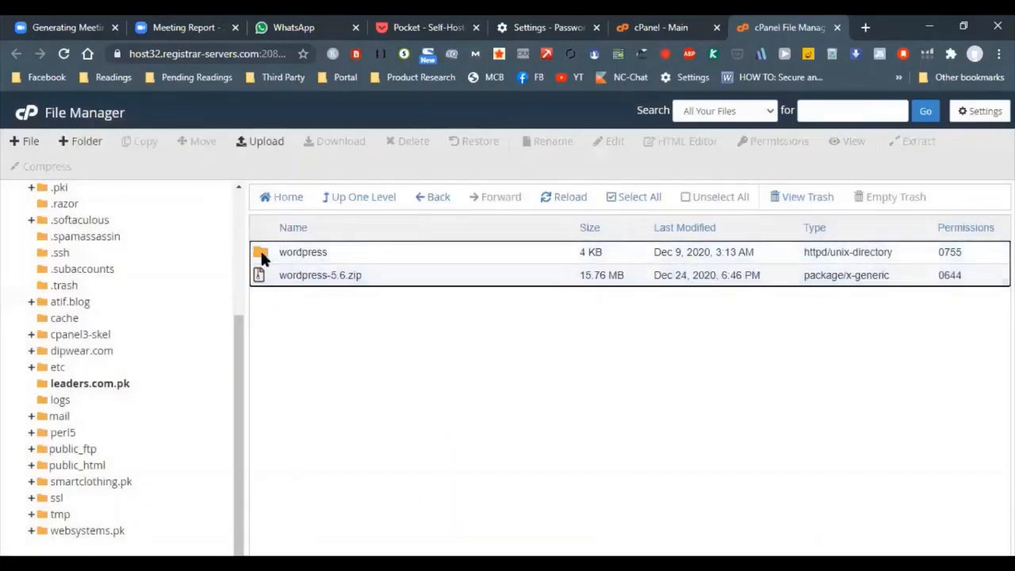
scroll(352, 381, down, 3)
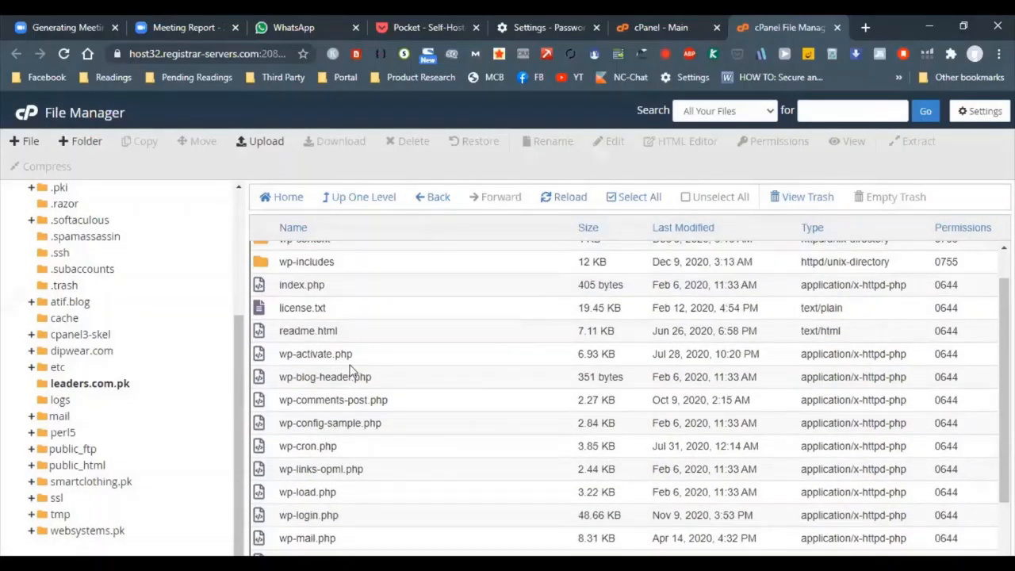
scroll(385, 396, up, 3)
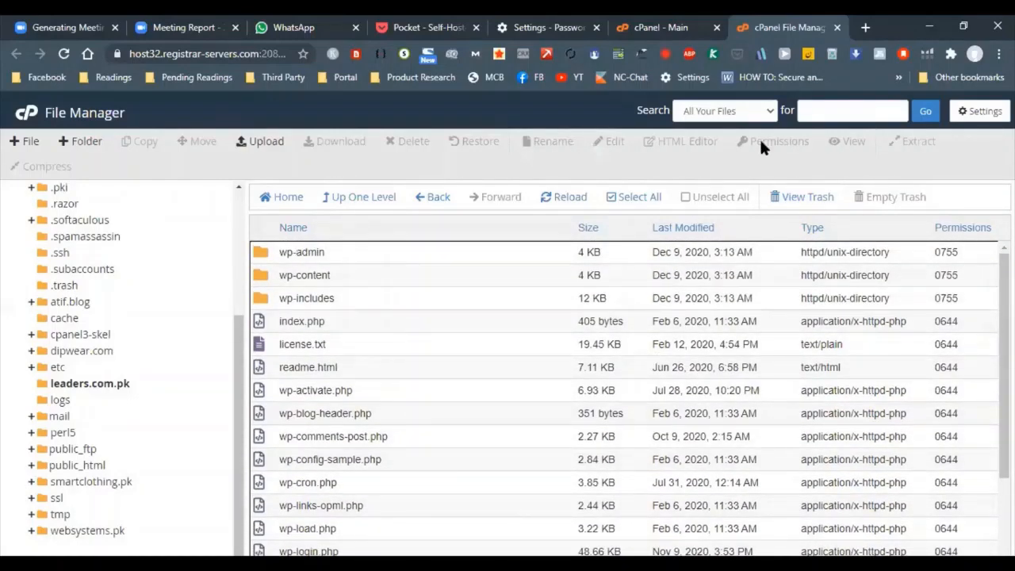
Open MySQL Databases from the cPanel main page
click(682, 27)
scroll(320, 406, down, 2)
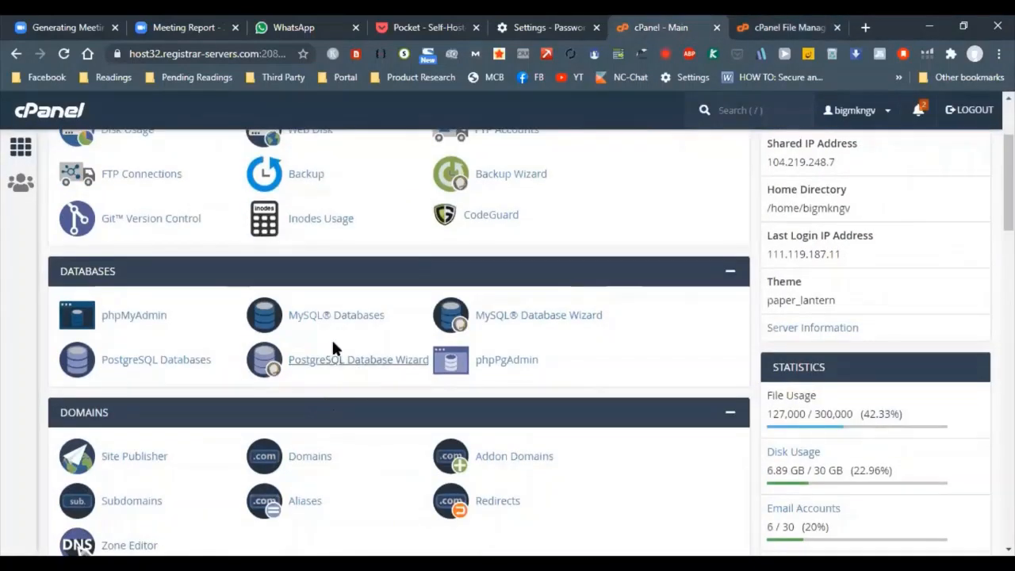
click(343, 314)
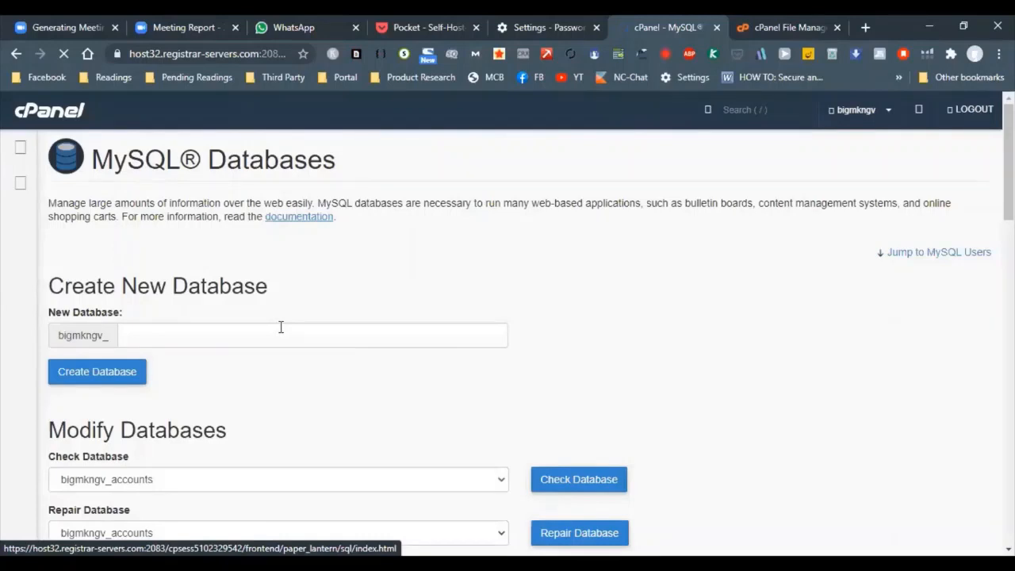
Create a new MySQL database named testdb after the account prefix and return to the databases page
click(278, 326)
text(n)
key(BackSpace)
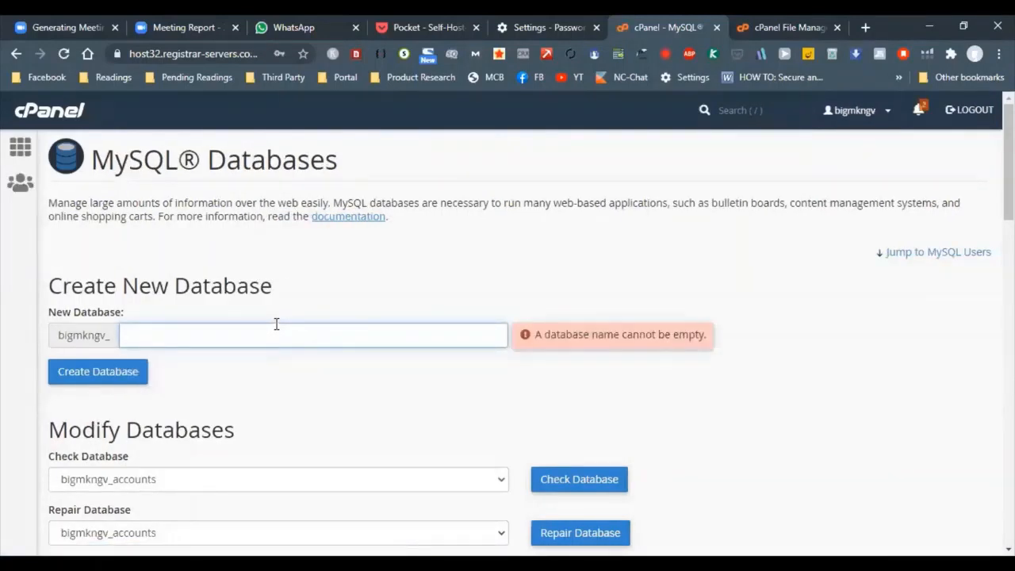
text(testdb)
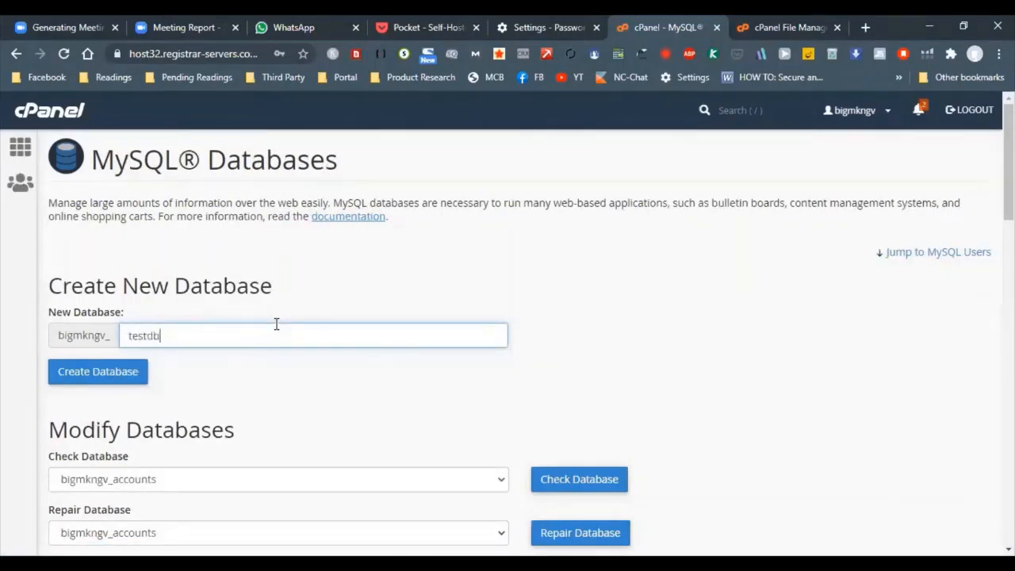
click(109, 382)
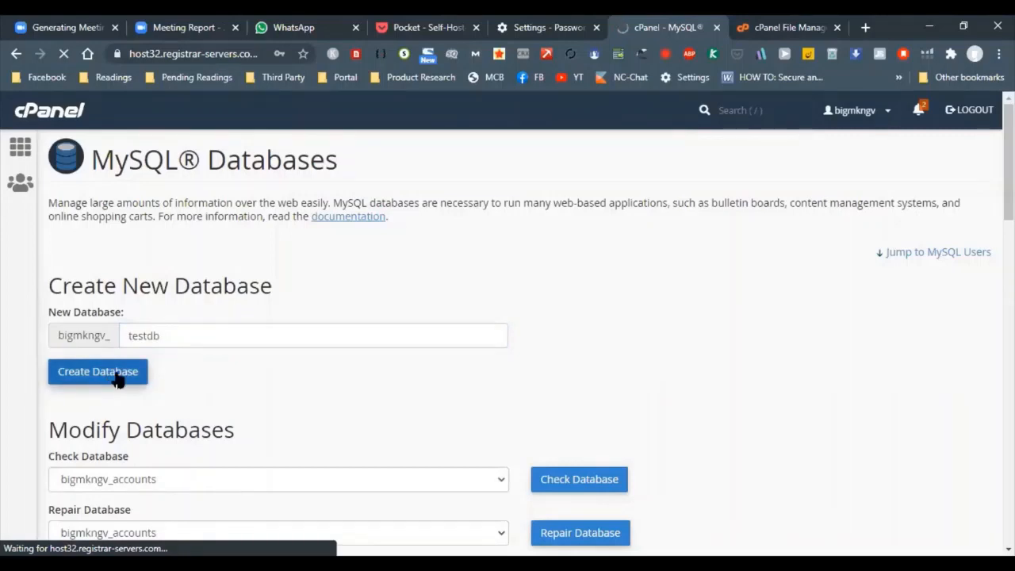
click(524, 266)
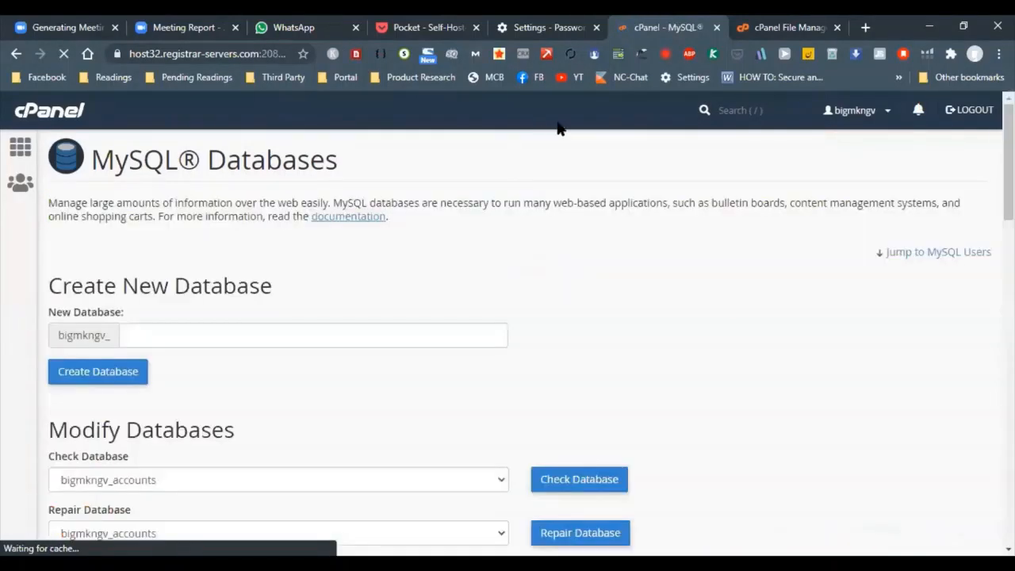
Enter testuser as the username for a new MySQL user
scroll(343, 317, down, 1)
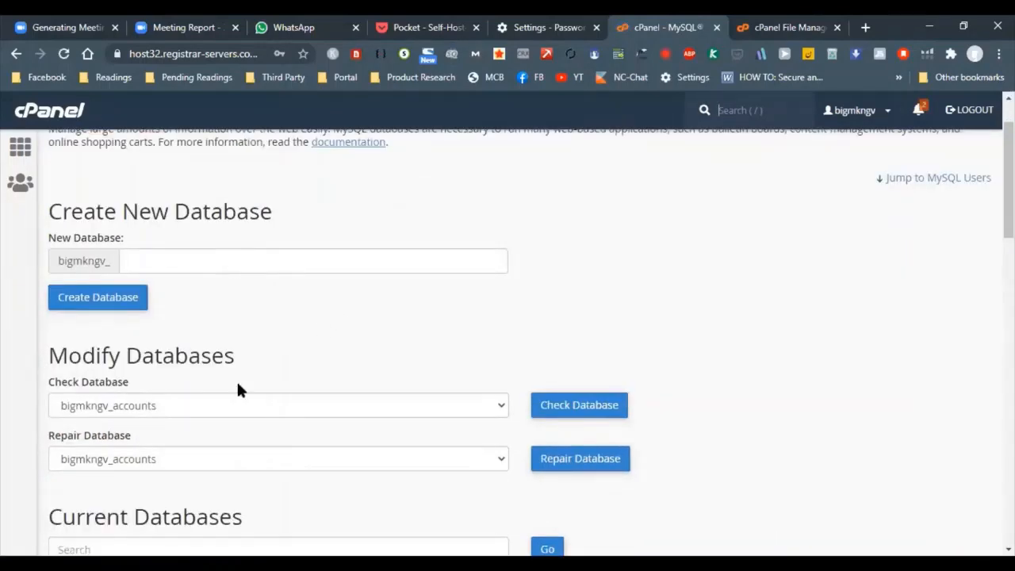
scroll(238, 387, down, 15)
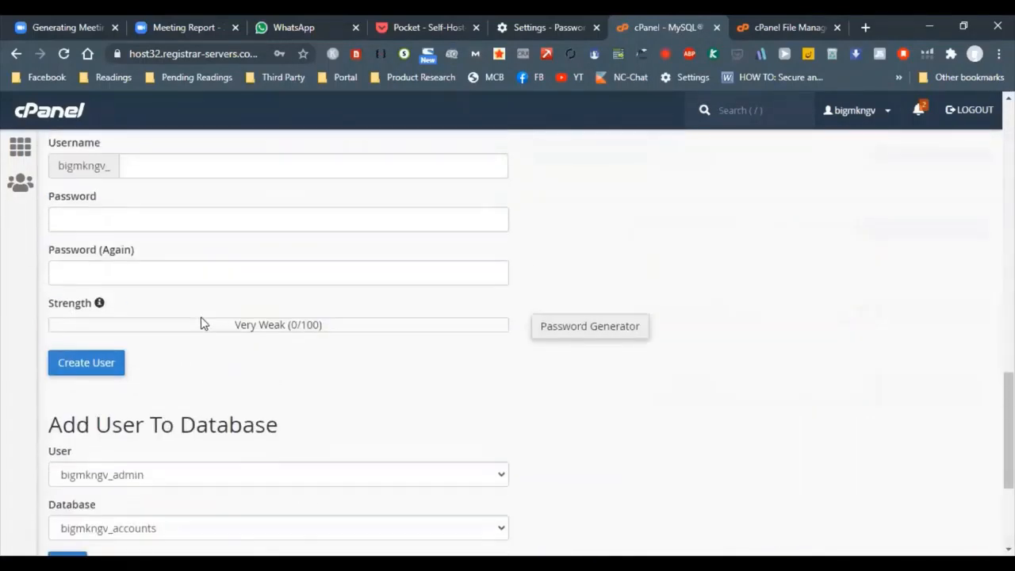
click(171, 167)
text(test)
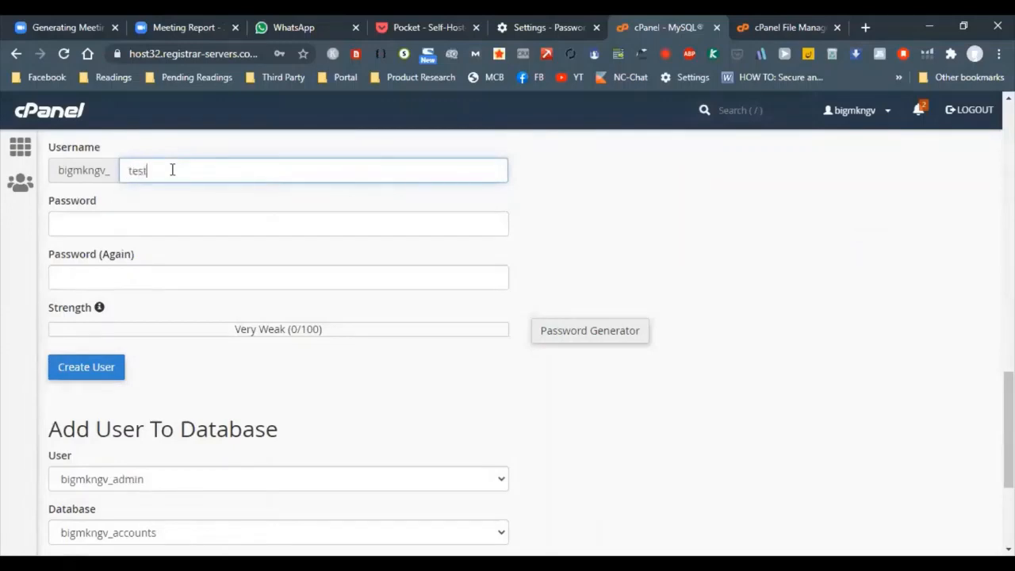
text(user)
key(Tab)
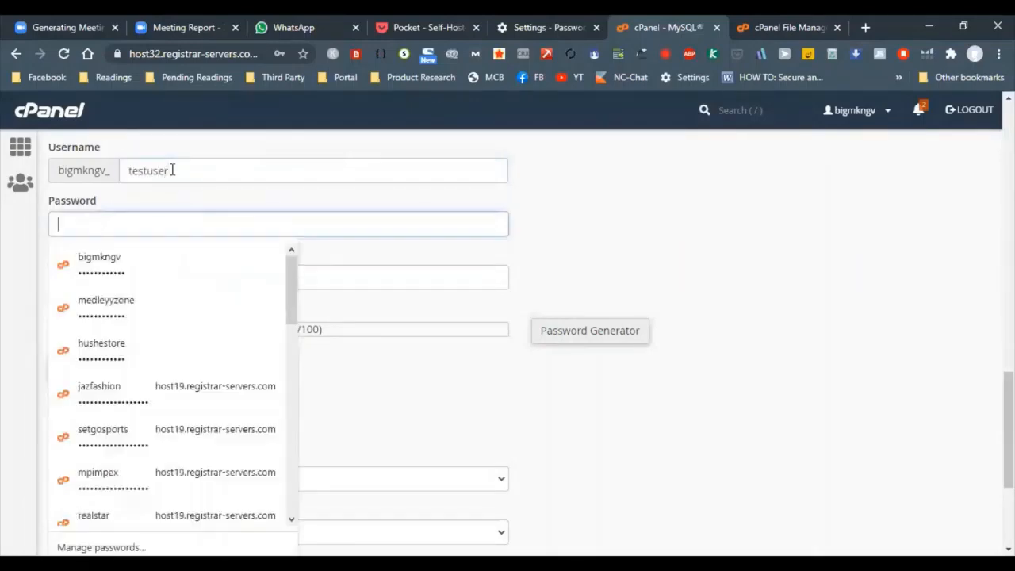
Try to set a password for testuser, filling in both the password and the repeat password fields
text(te)
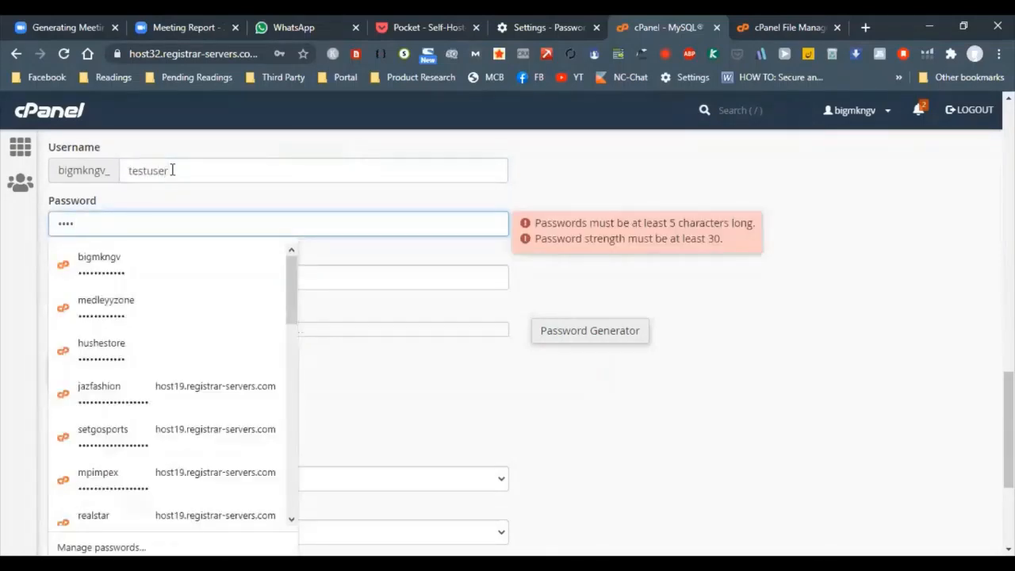
double_click(172, 170)
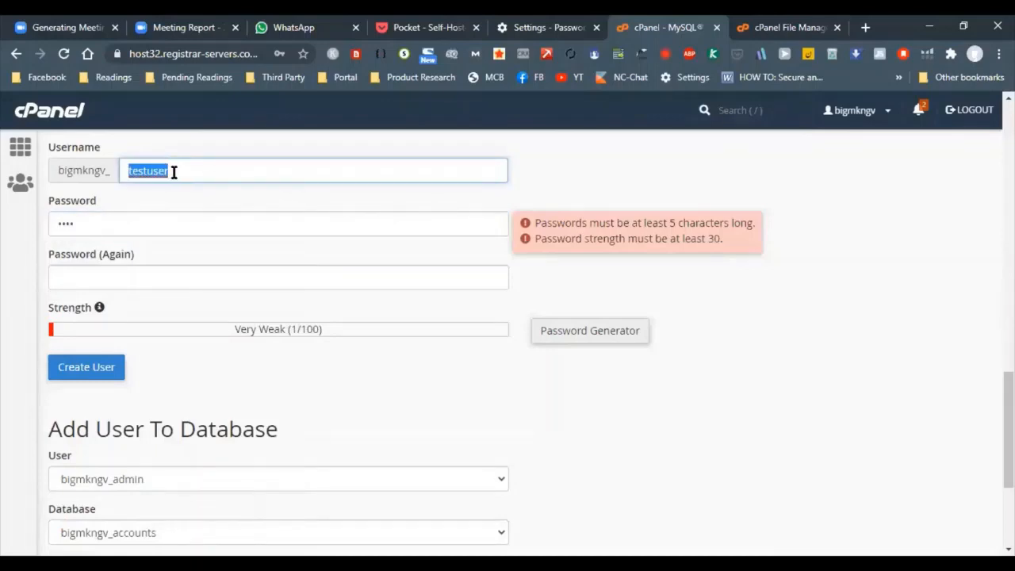
click(199, 163)
text(12345)
double_click(200, 166)
click(205, 165)
key(BackSpace)
double_click(262, 216)
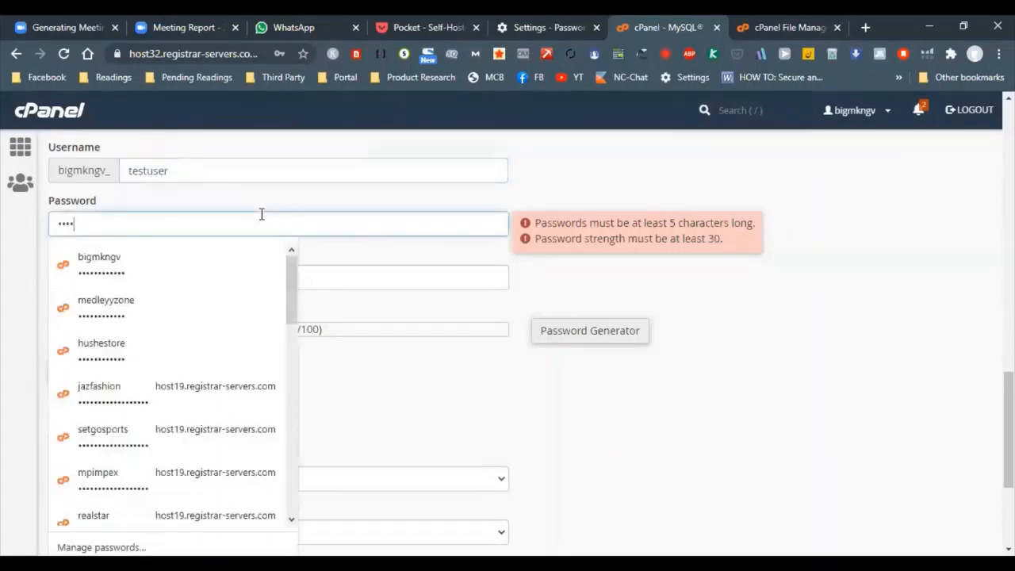
key(ctrl+v)
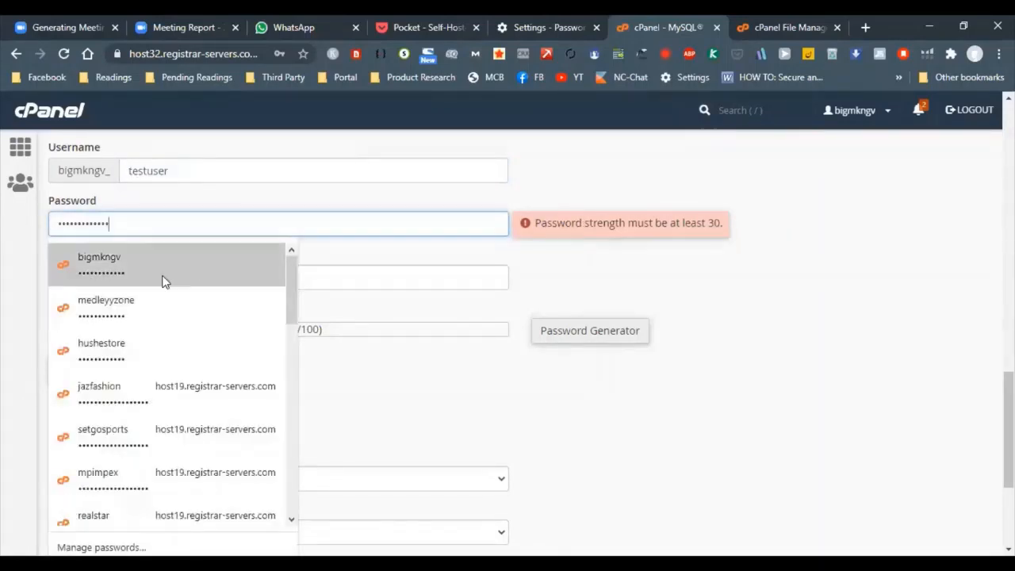
click(342, 274)
key(ctrl+v)
click(213, 360)
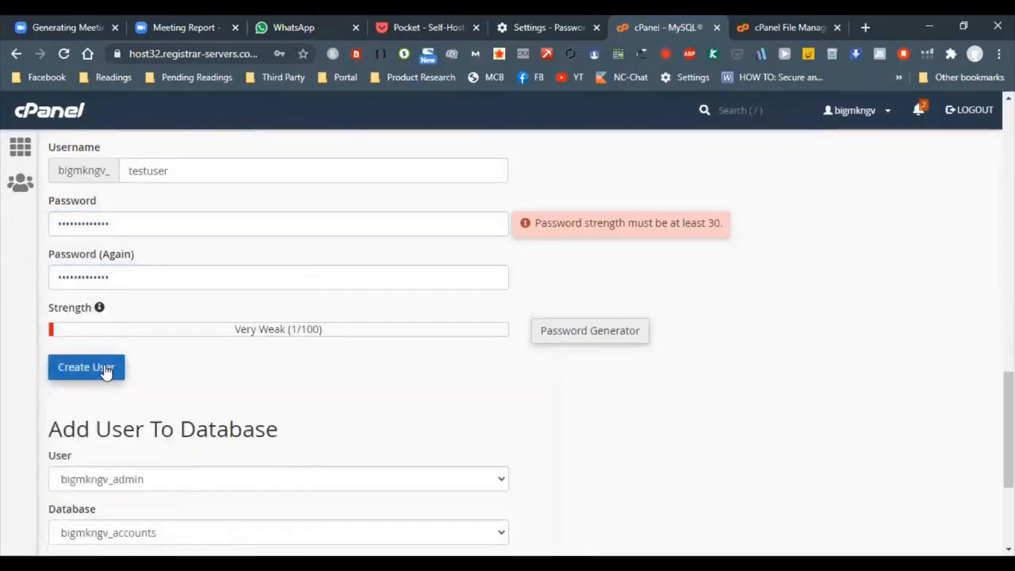
Create the MySQL user testuser with a generated and copied password, then return to the databases page
click(600, 337)
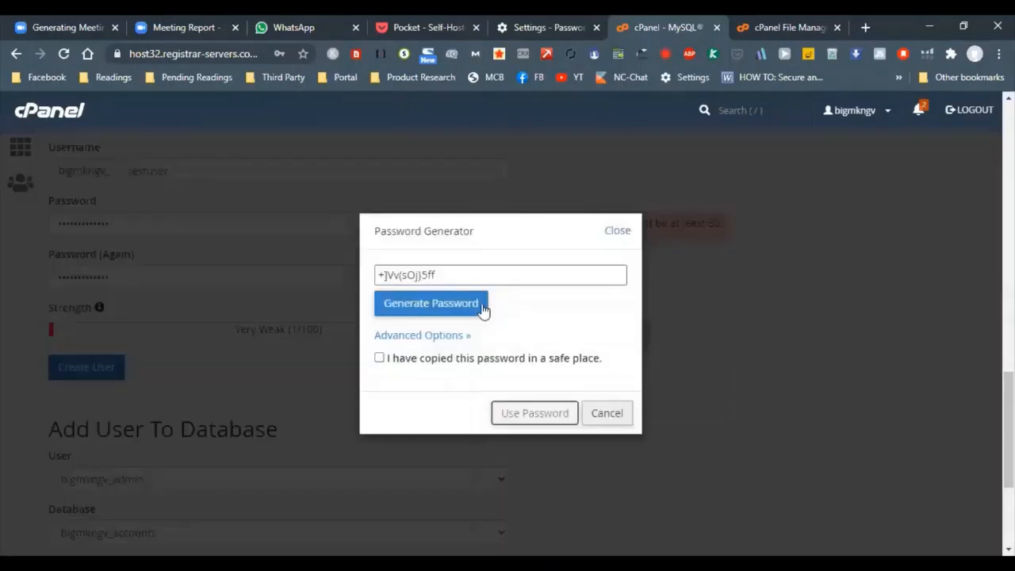
click(466, 275)
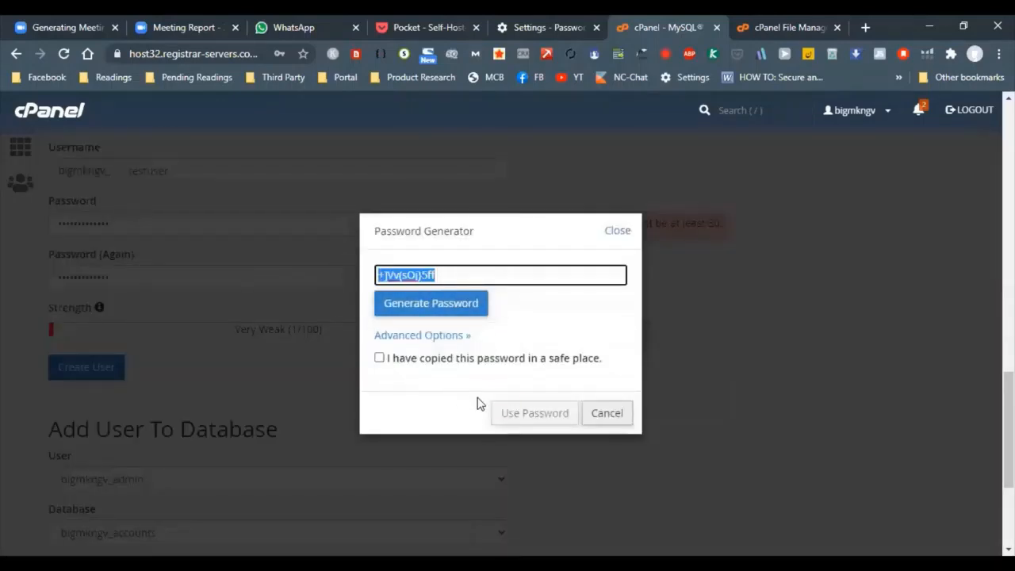
click(418, 335)
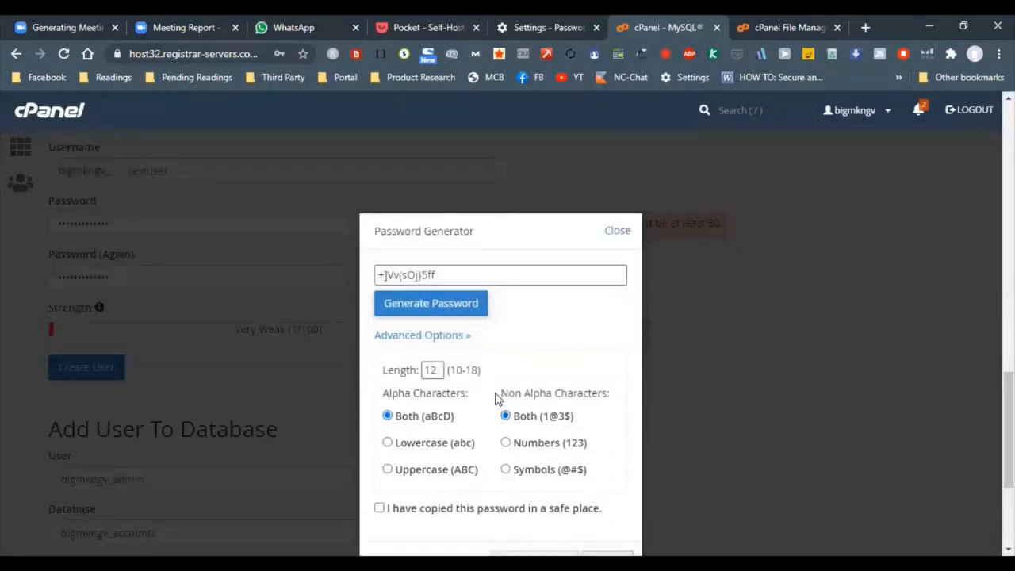
click(459, 335)
click(417, 358)
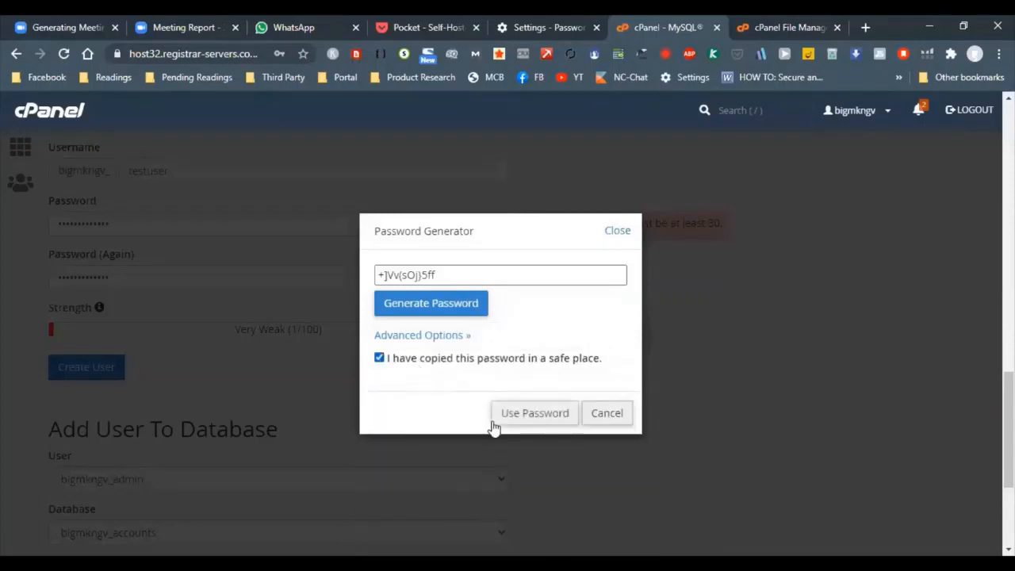
click(516, 413)
click(110, 366)
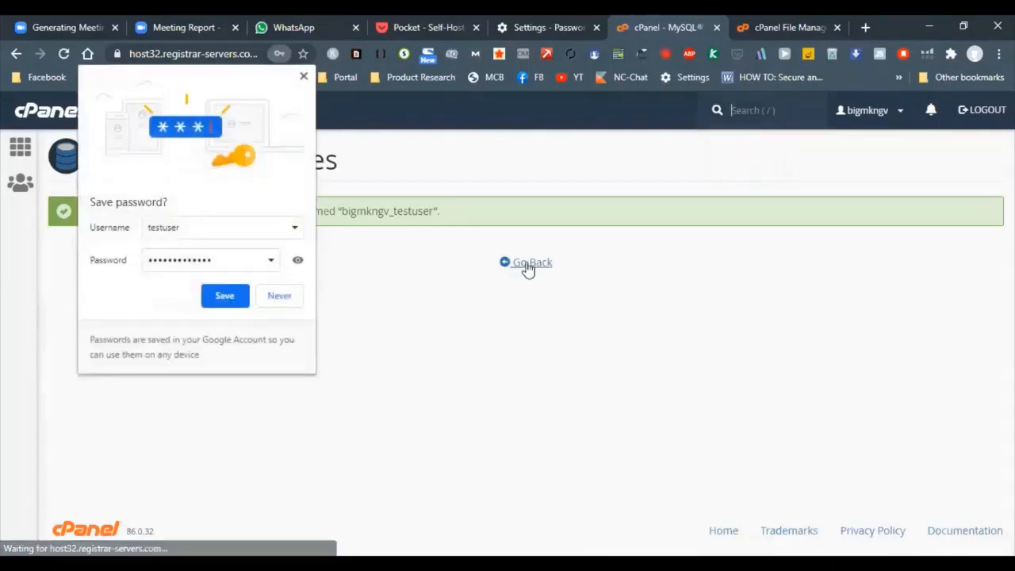
click(529, 265)
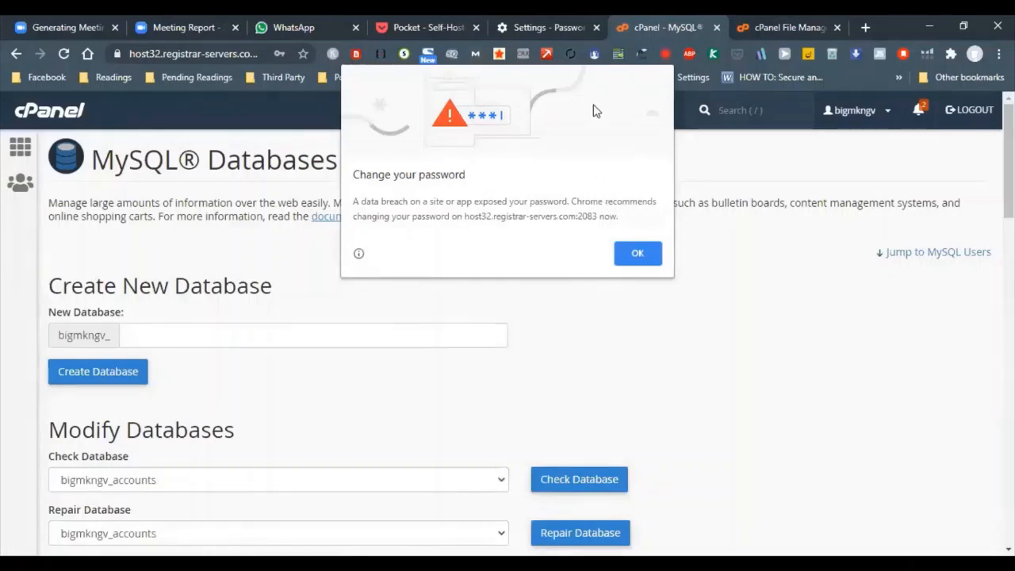
Dismiss the browser's password-change warning on the MySQL Databases page
click(542, 27)
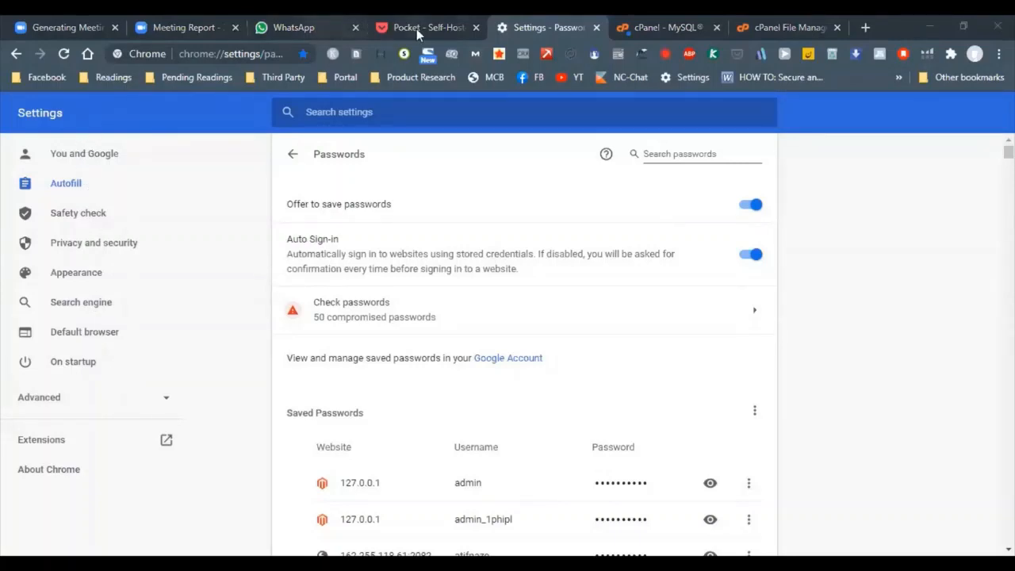
click(667, 25)
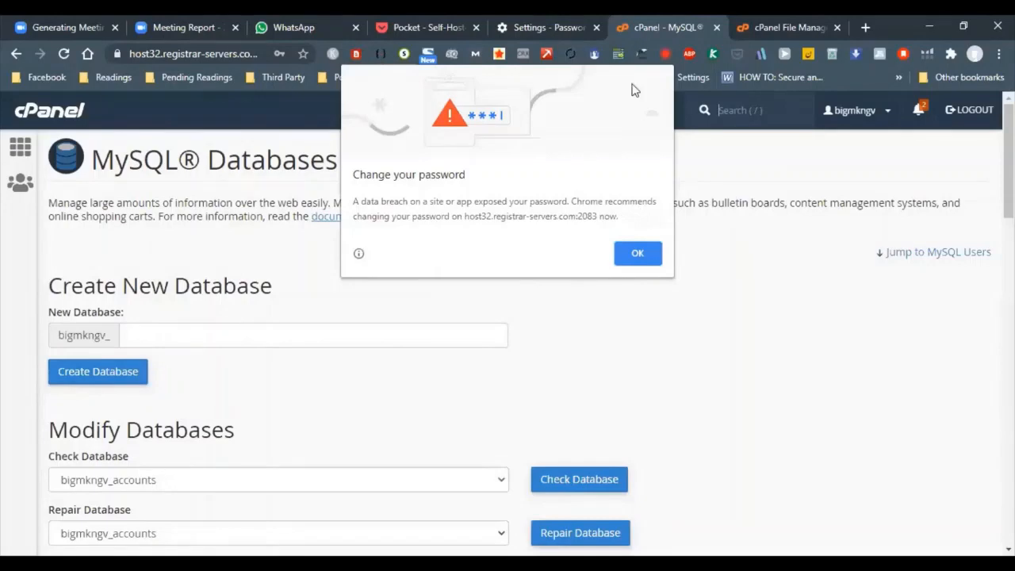
click(638, 253)
Add the account-prefixed testuser to the account-prefixed testdb database
scroll(294, 302, down, 13)
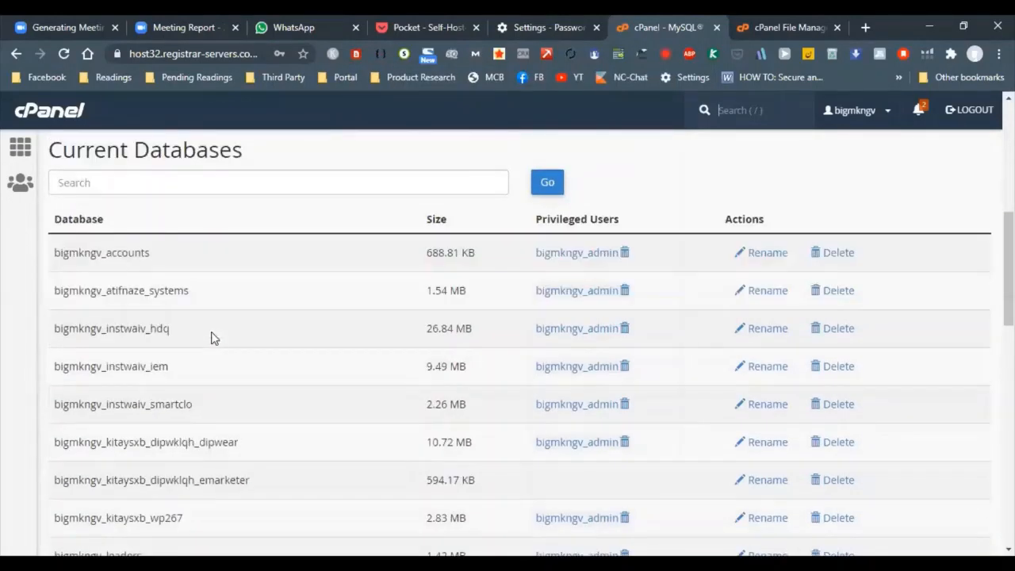
scroll(179, 345, down, 3)
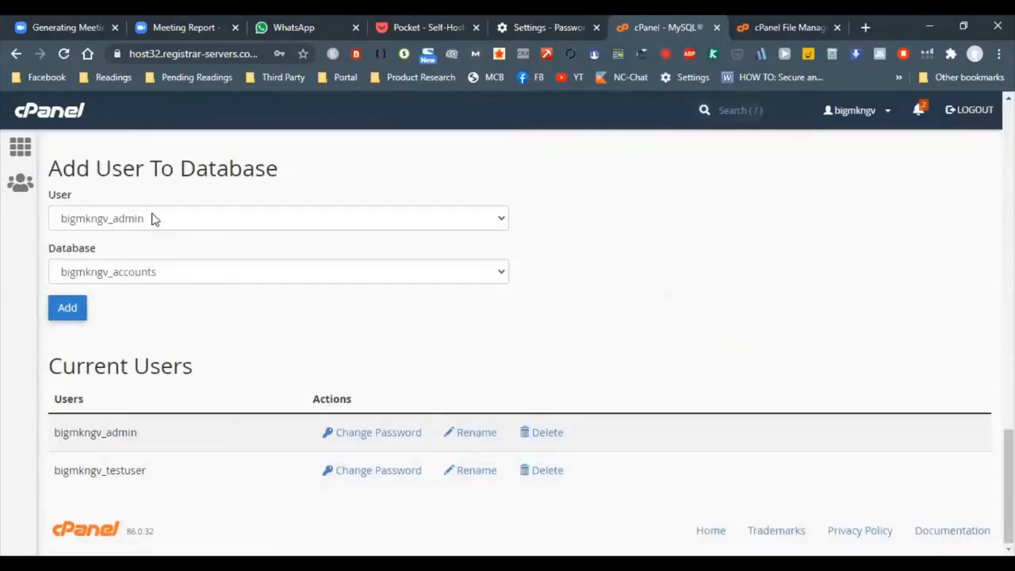
click(151, 219)
click(146, 253)
click(147, 271)
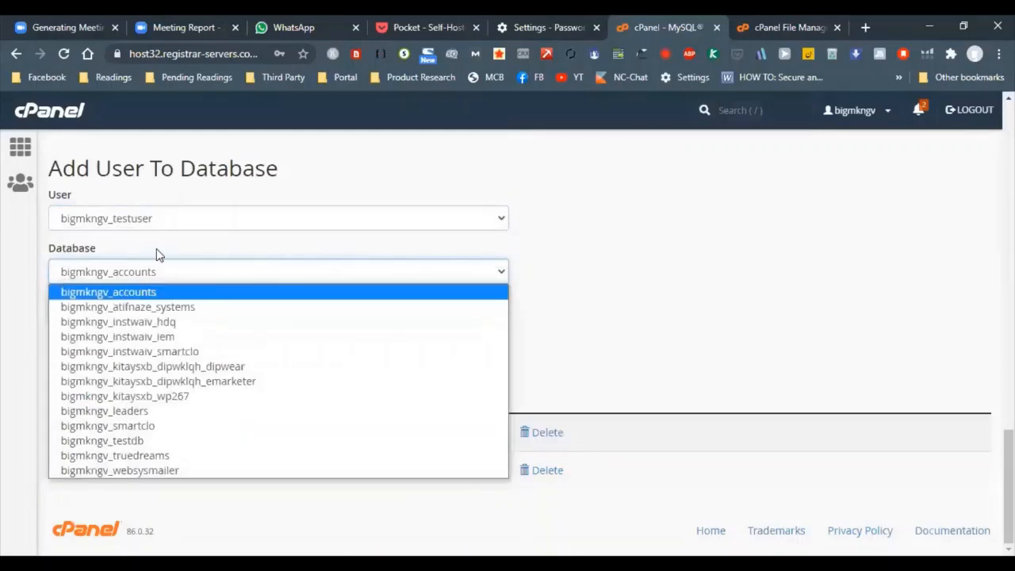
click(101, 440)
click(79, 308)
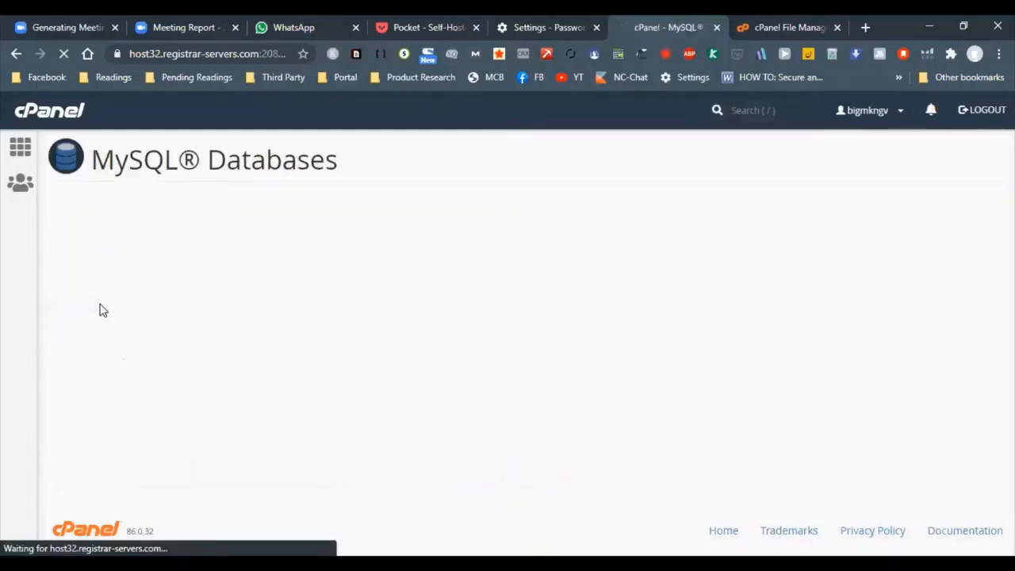
Grant testuser all privileges on the testdb database and save the changes
click(103, 292)
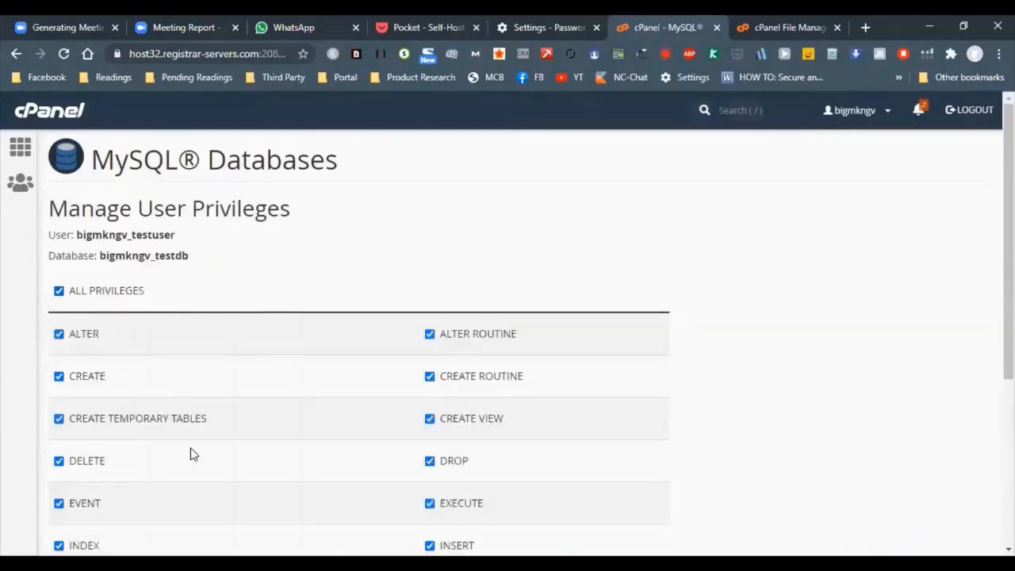
scroll(198, 458, down, 4)
click(90, 450)
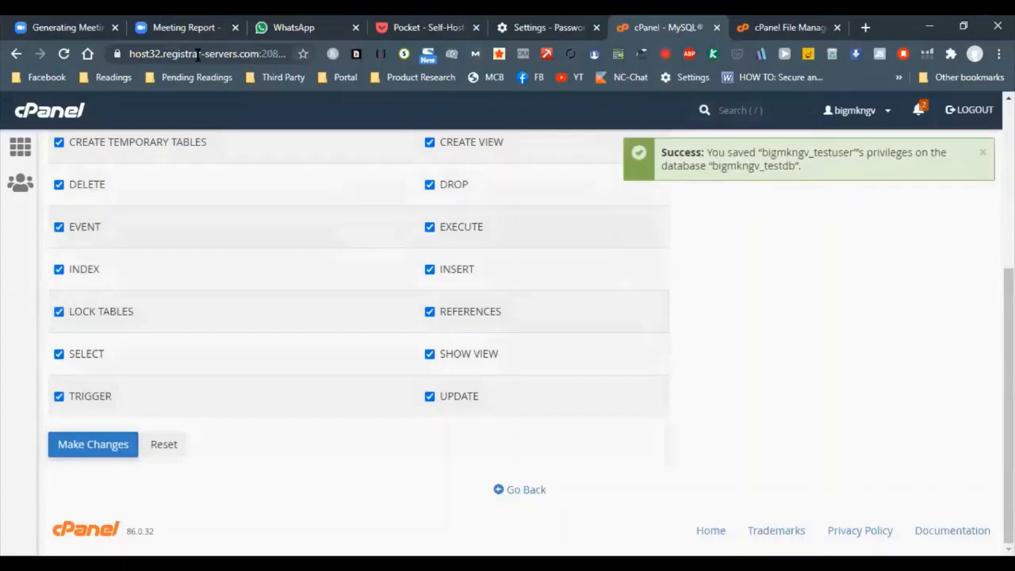
Open leaders.com.pk/wordpress in a new browser tab
click(777, 26)
click(866, 29)
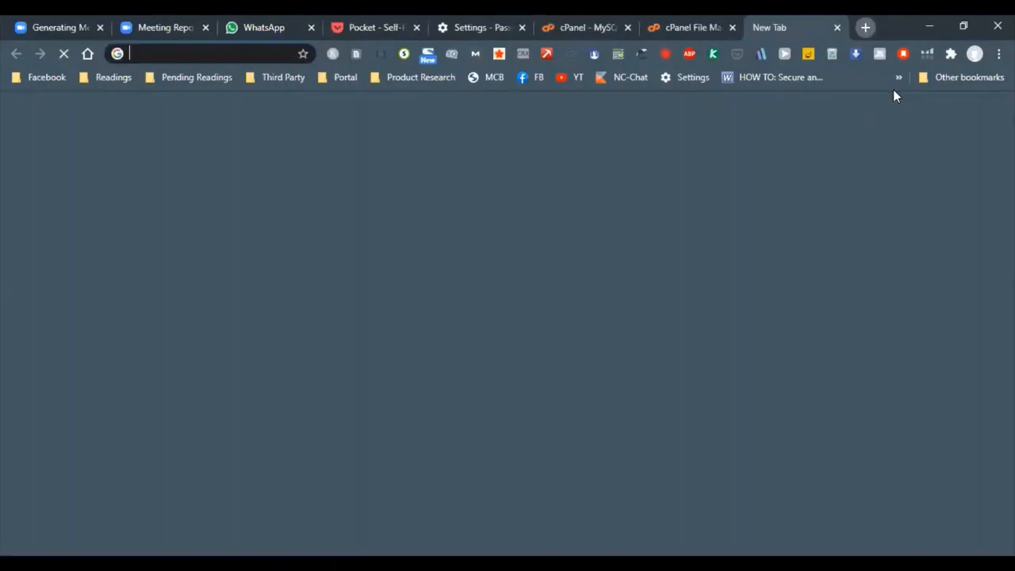
text(le)
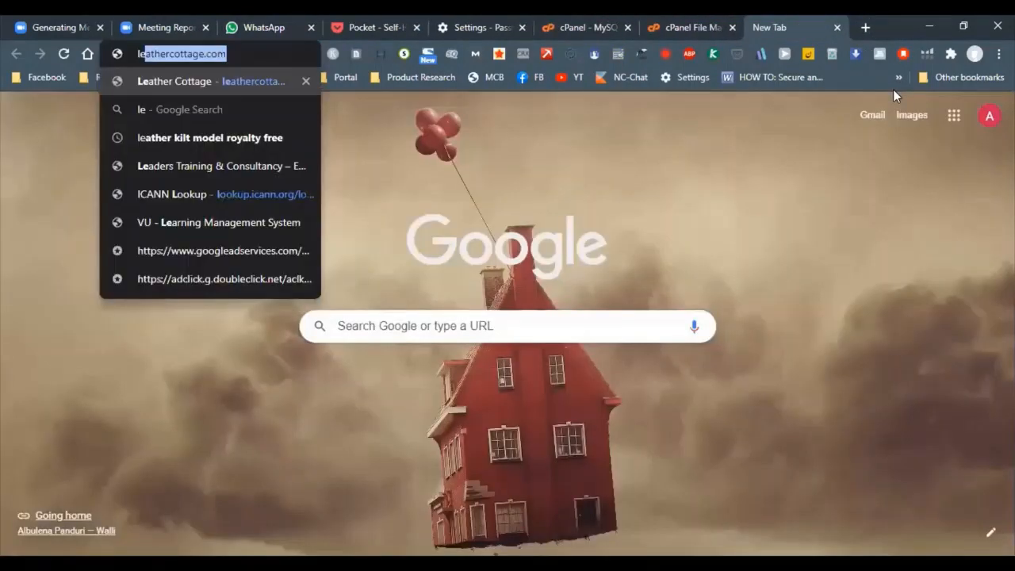
text(ader)
key(Right)
text(/wor)
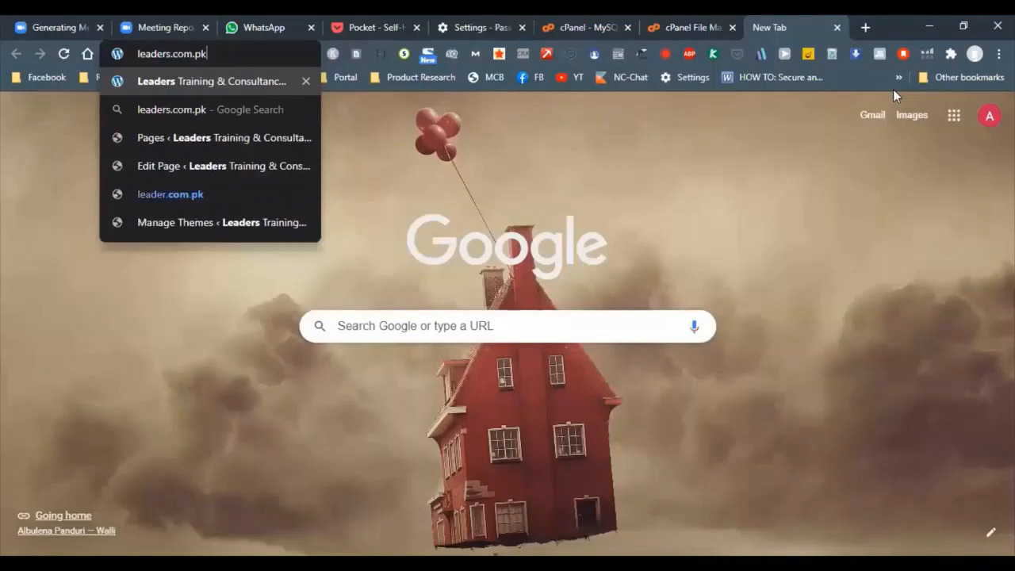
text(res)
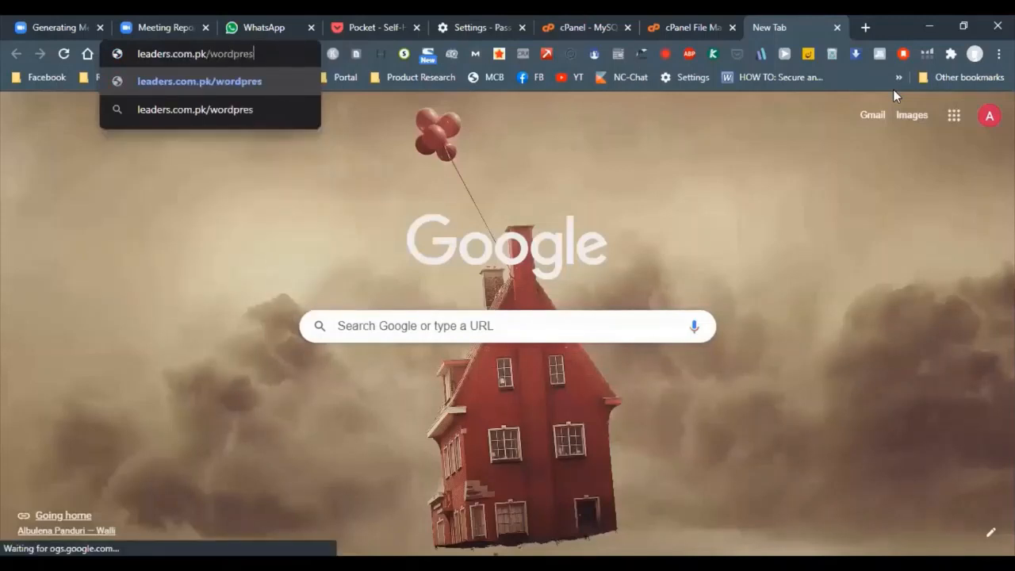
text(s)
key(Return)
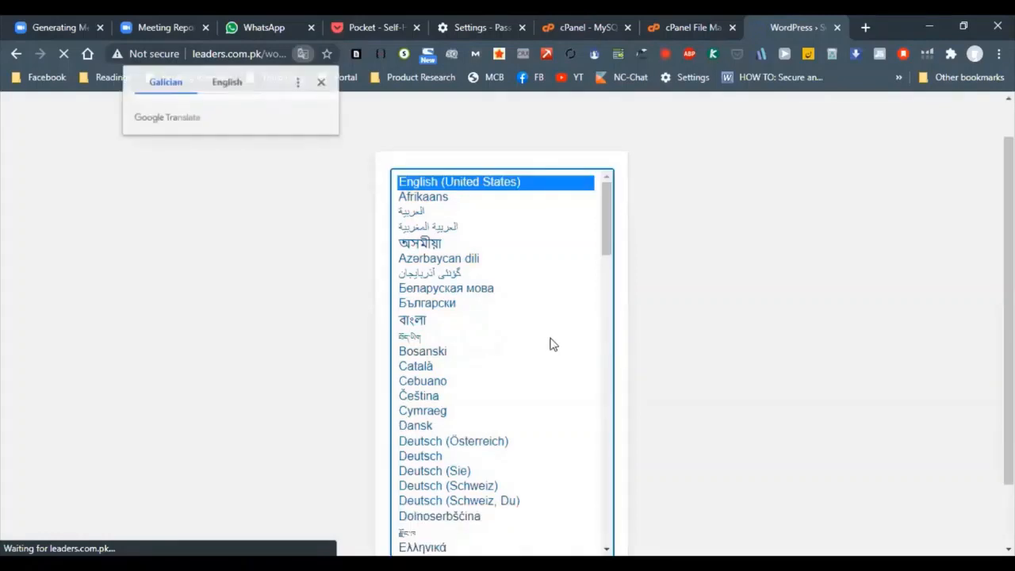
Continue the WordPress setup in English (United States) and proceed to the database connection form
scroll(678, 359, down, 1)
click(568, 521)
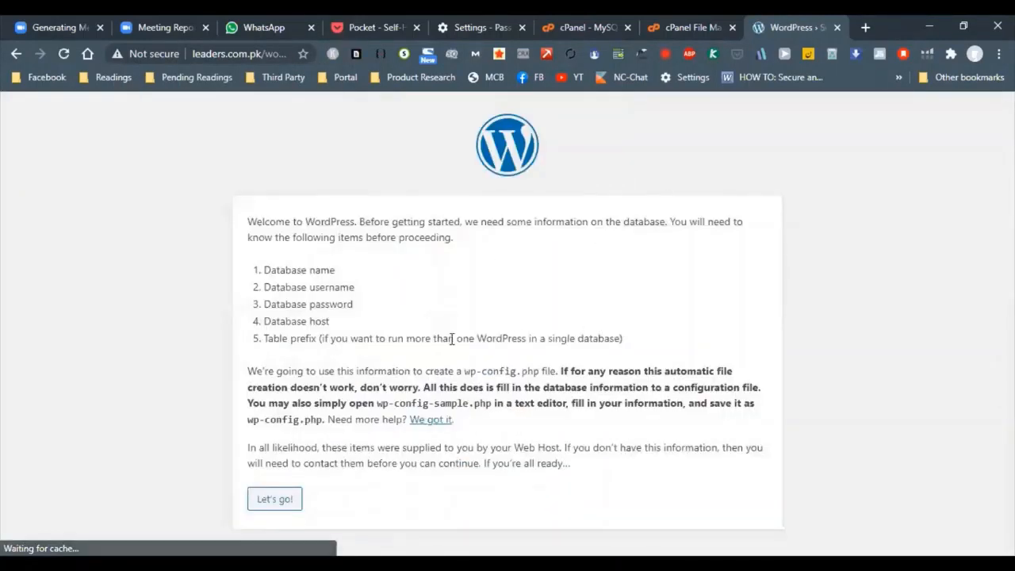
click(287, 501)
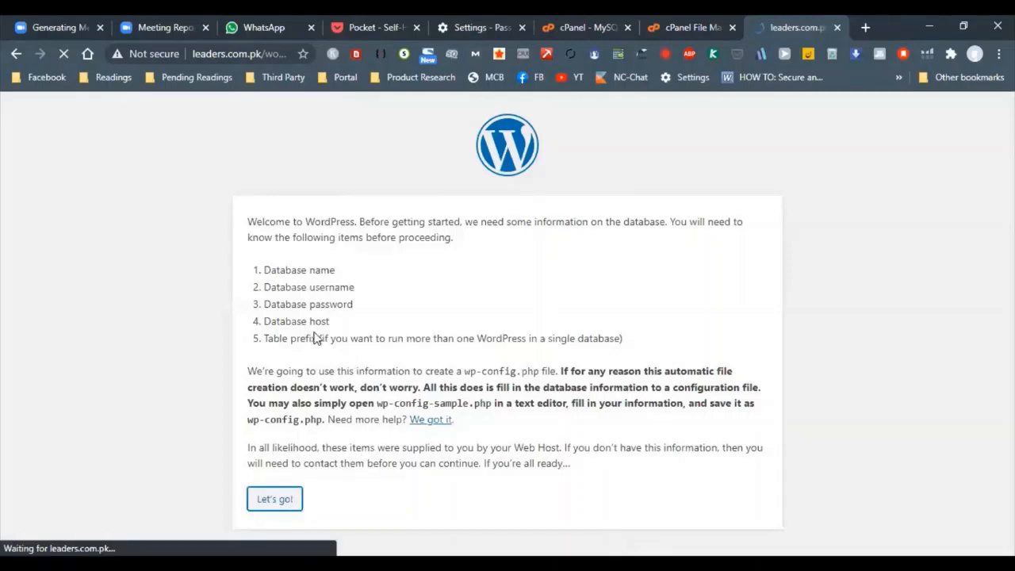
Replace the placeholder in the Password field with the copied database user password
double_click(421, 260)
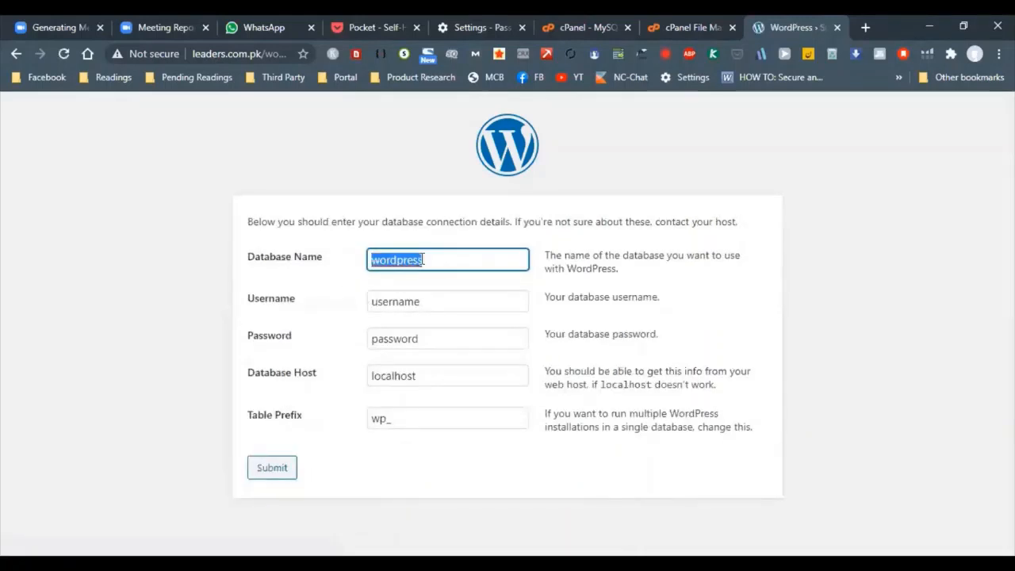
click(412, 339)
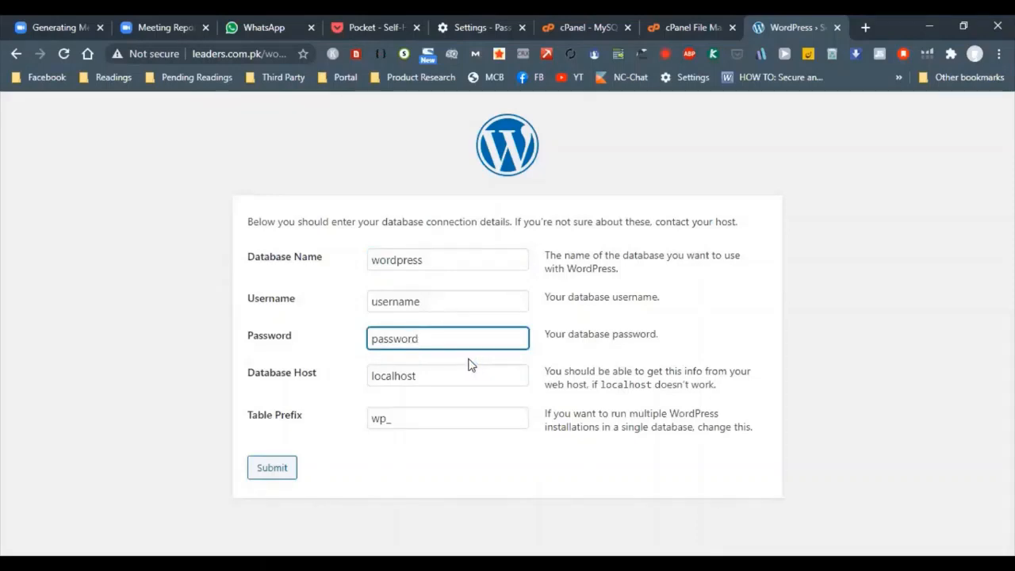
key(ctrl+s)
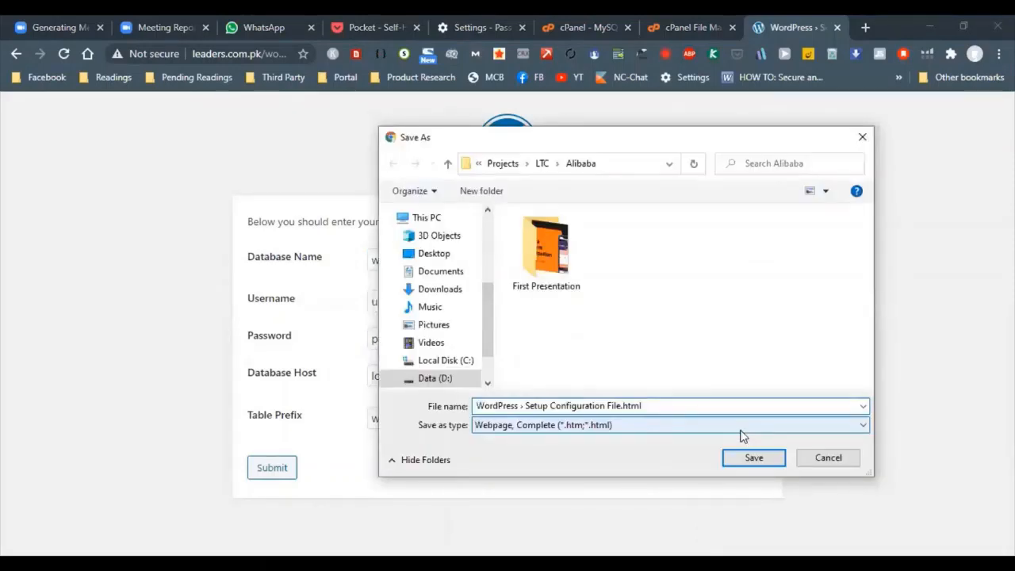
click(827, 457)
key(ctrl+a)
key(ctrl+v)
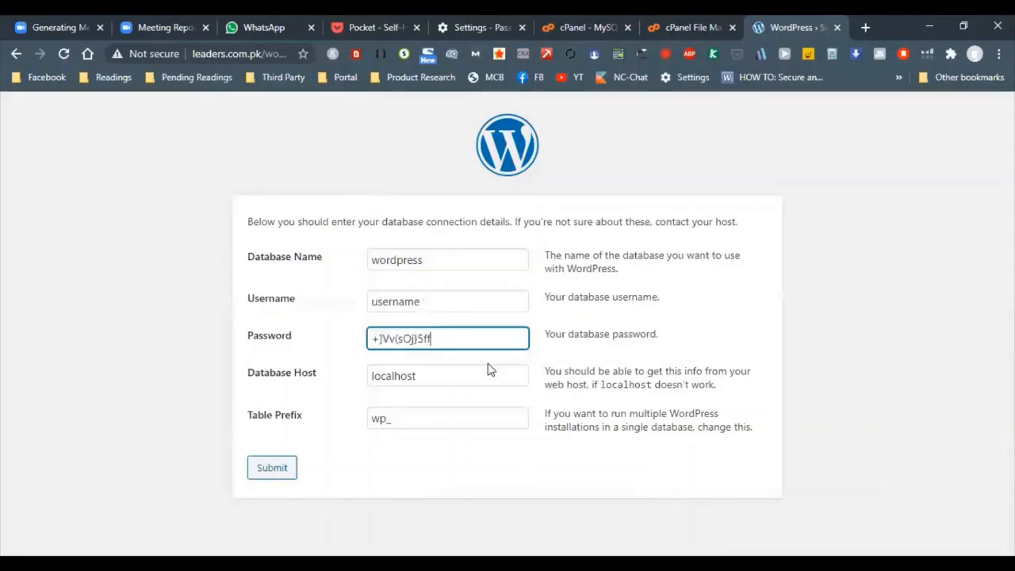
Copy the full testuser name from the cPanel privileges page into the WordPress form's Username field
click(626, 17)
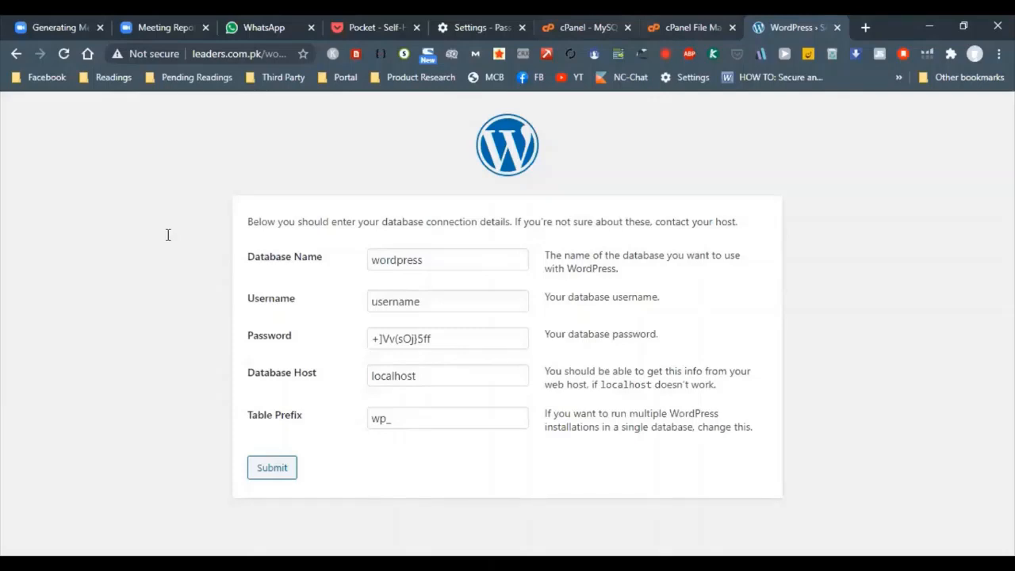
key(ctrl+shift+Tab)
key(ctrl+shift+Tab)
drag(175, 236, 120, 242)
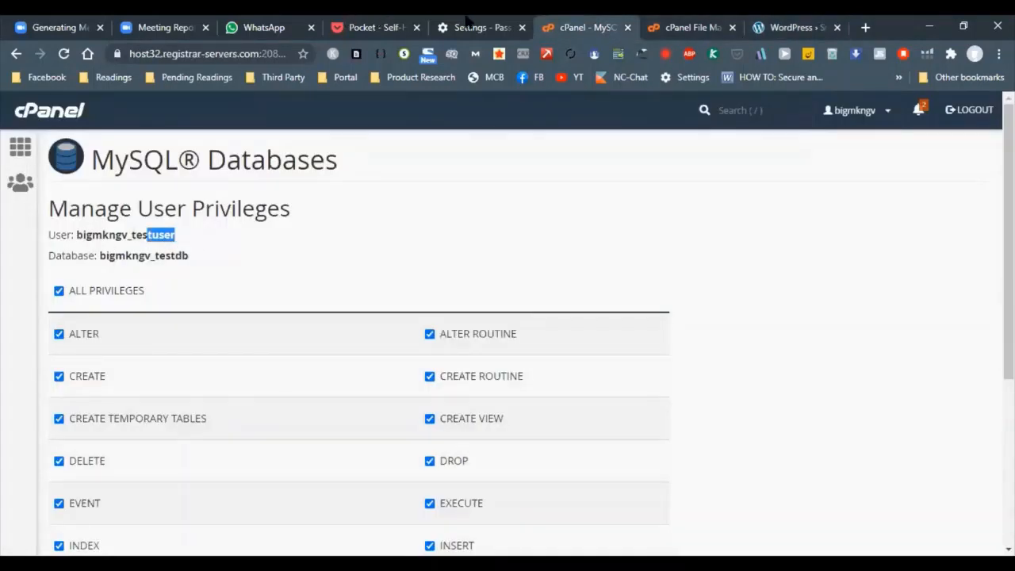
click(781, 29)
click(421, 278)
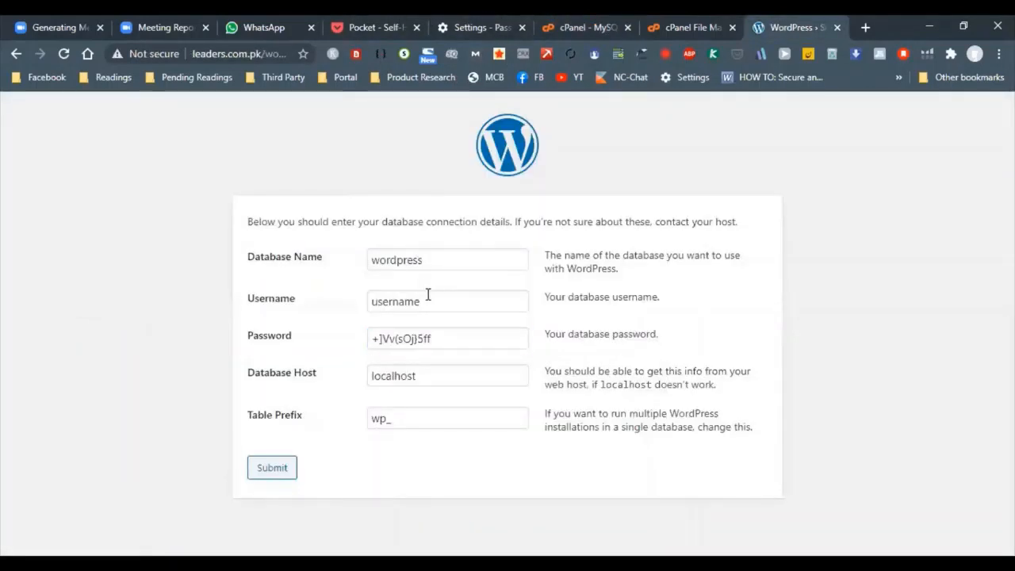
double_click(429, 295)
text(bigmkngv_testuser)
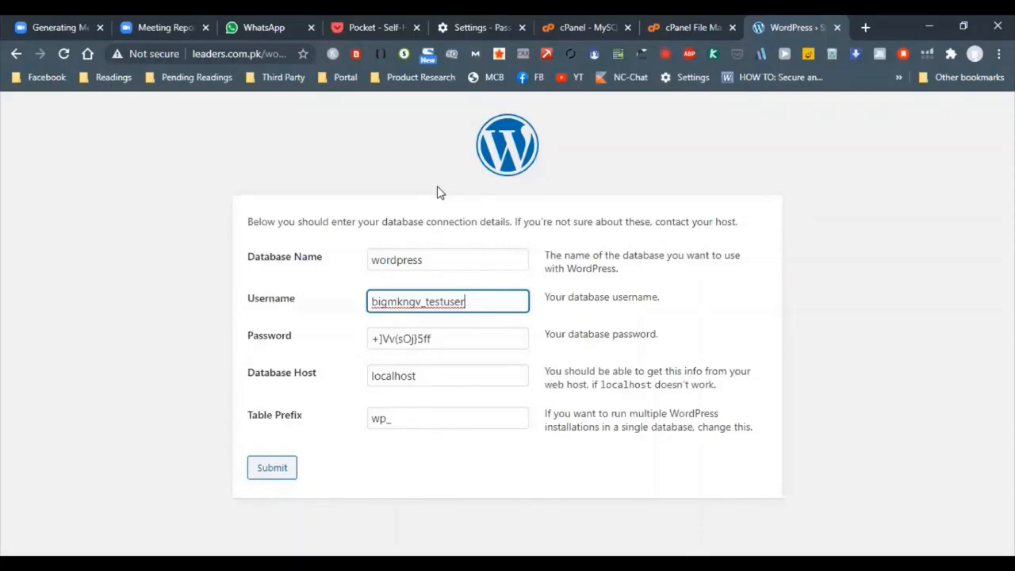
Copy the full testdb name from the cPanel privileges page into the WordPress form's Database Name field
click(604, 23)
click(692, 24)
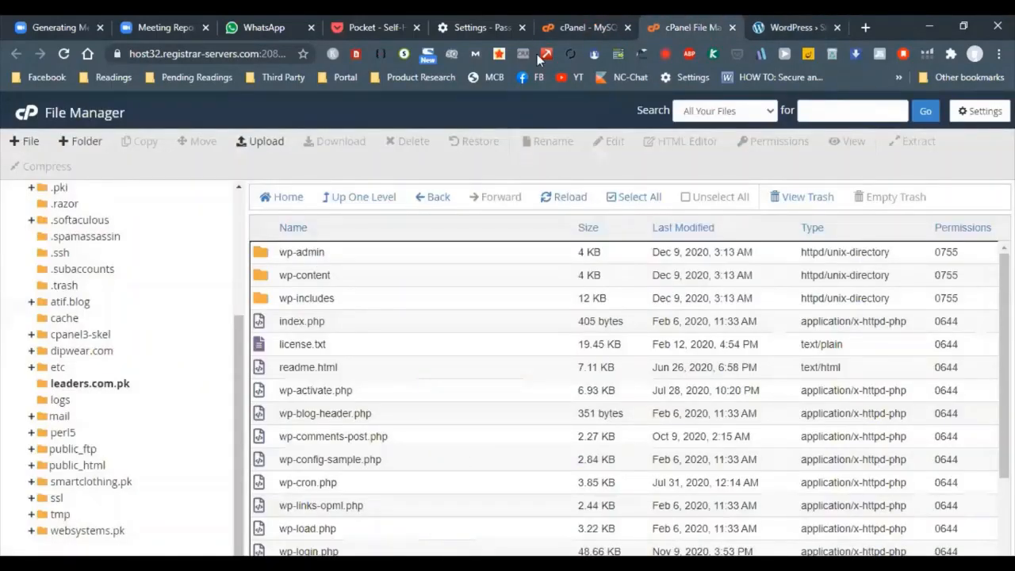
key(ctrl+shift+Tab)
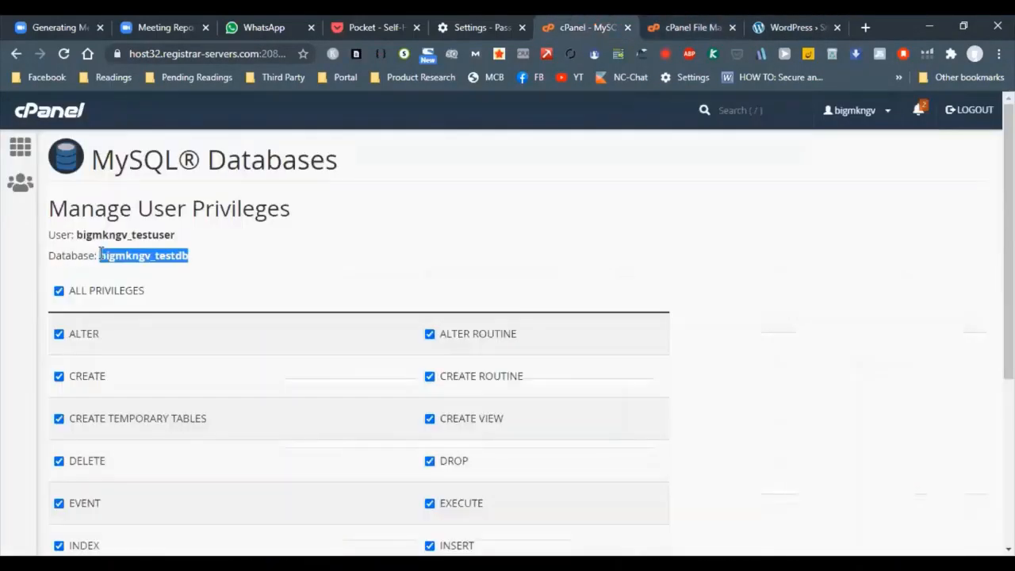
click(781, 24)
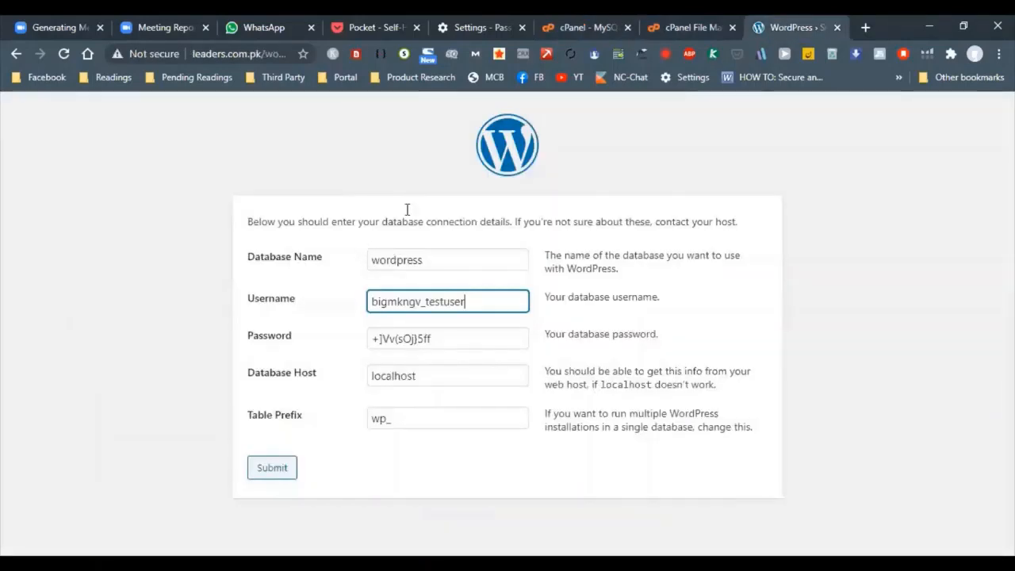
click(457, 264)
key(ctrl+a)
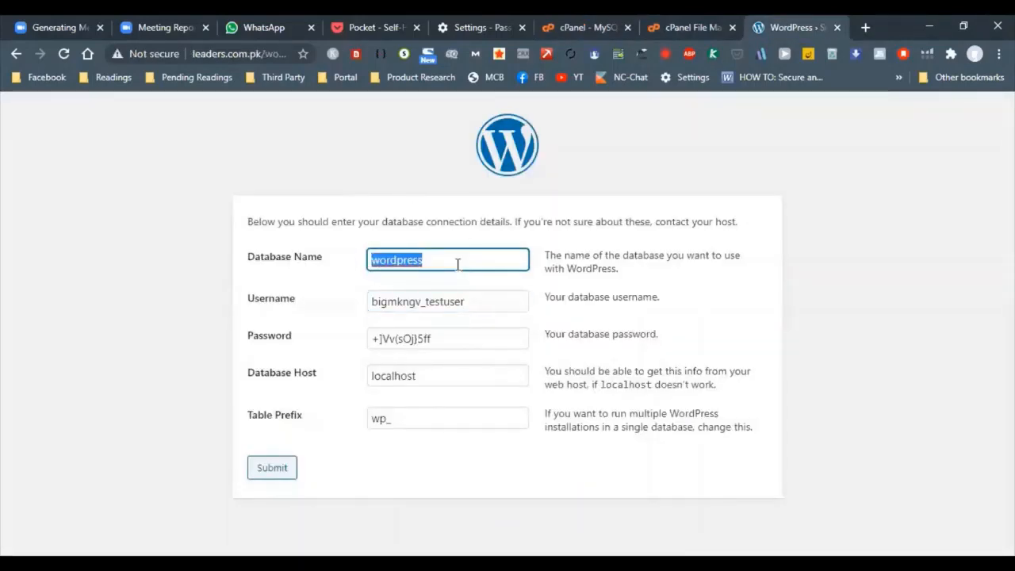
text(bigmkngv_testdb)
Submit the database connection details and run the WordPress installation
click(292, 467)
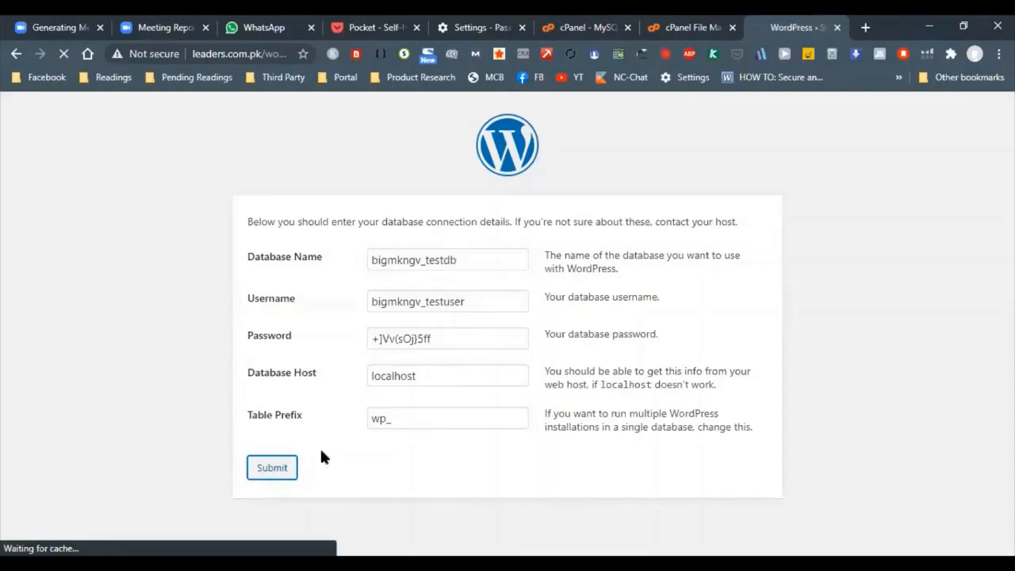
click(306, 273)
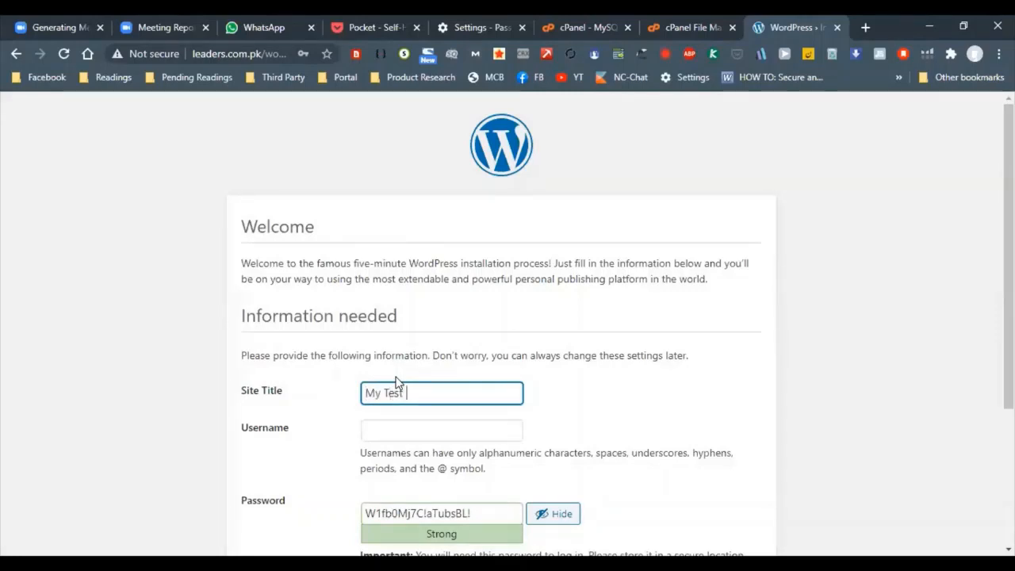
Complete the site title as My Test Store and copy the generated admin password
text(Store)
drag(484, 502, 340, 510)
scroll(346, 502, down, 4)
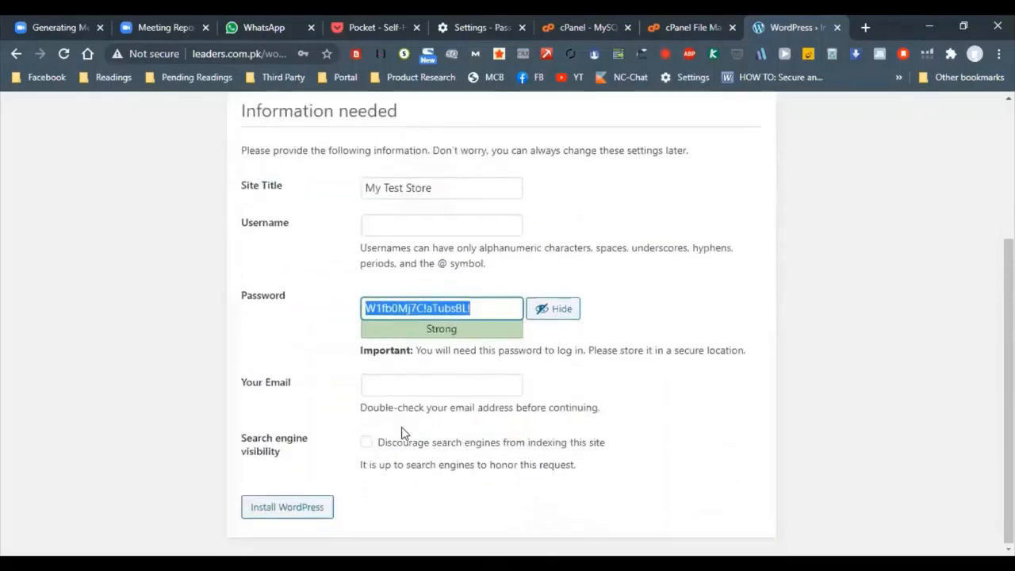
Set the WordPress admin username to leaders
click(408, 227)
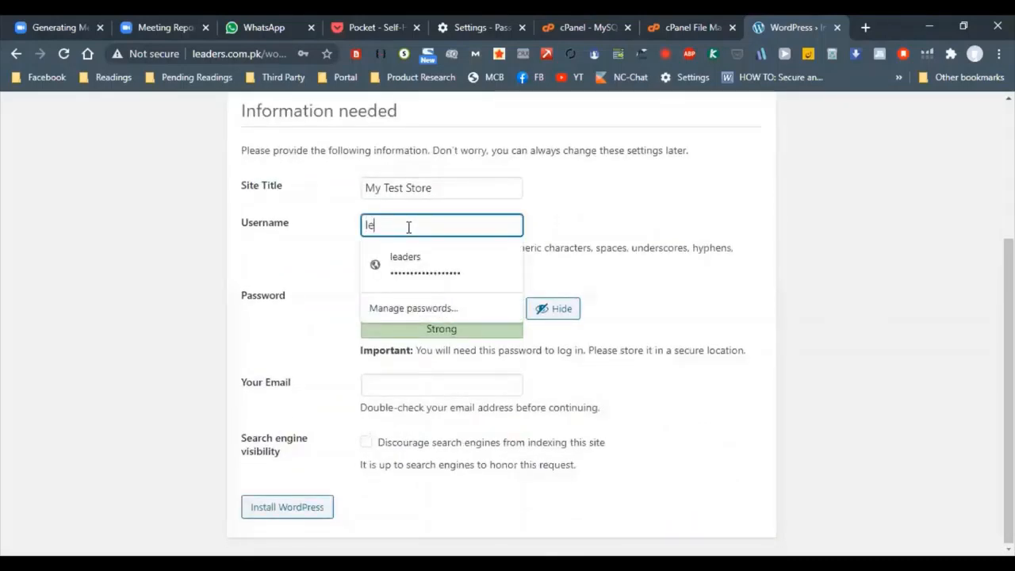
text(leaderd)
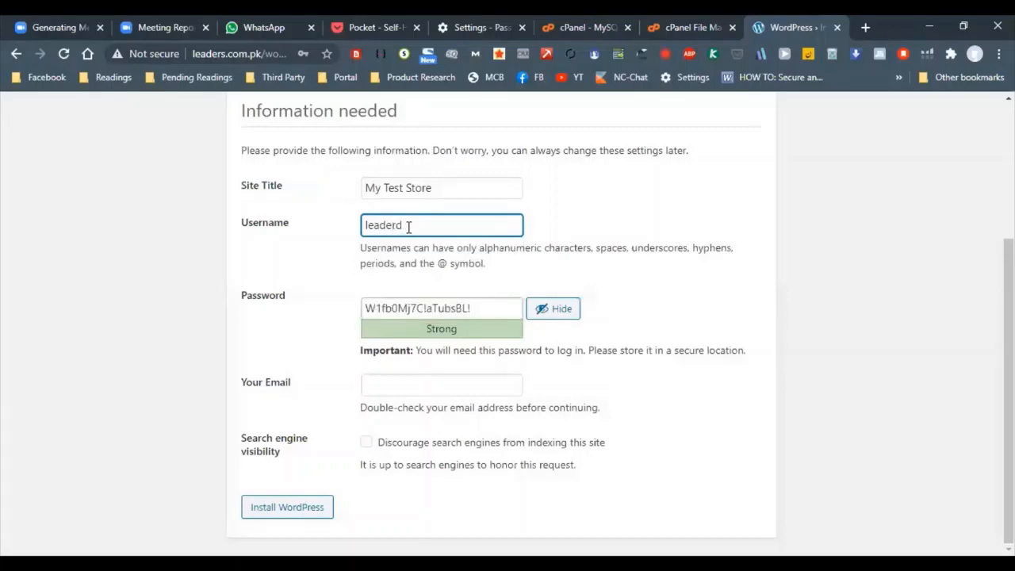
key(BackSpace)
text(s)
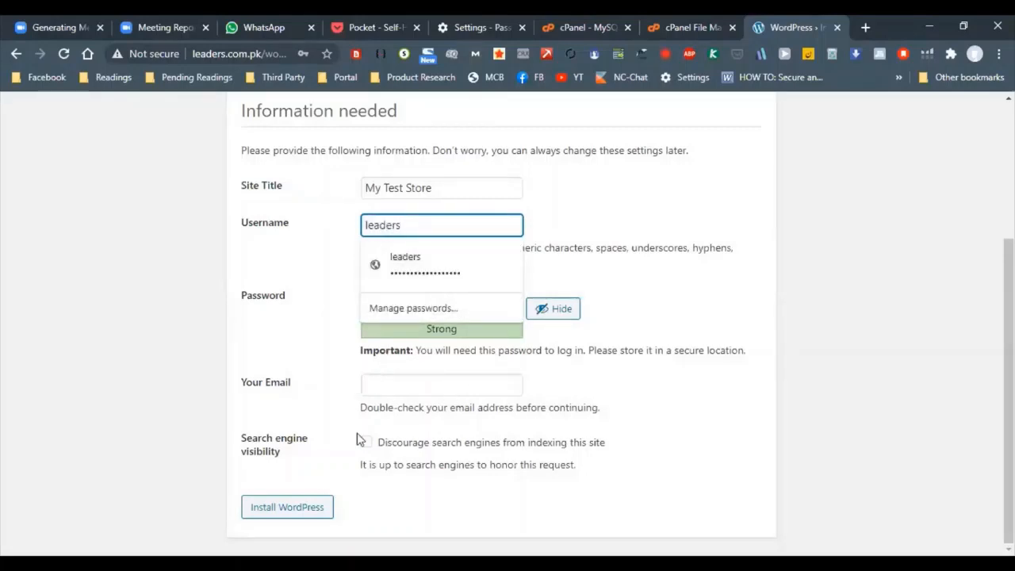
Try to install WordPress with search engines discouraged from indexing the site
click(336, 502)
click(366, 441)
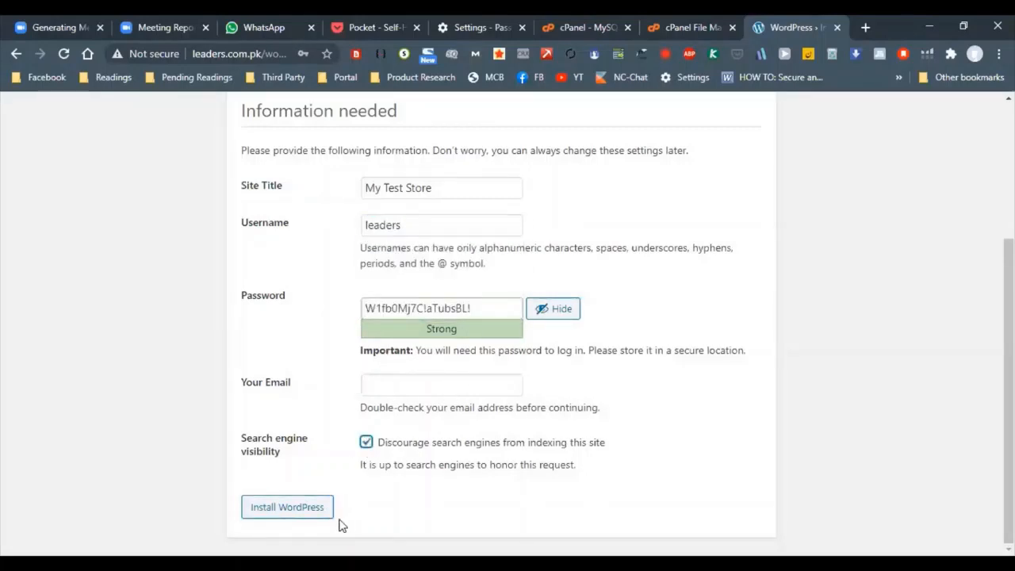
click(325, 513)
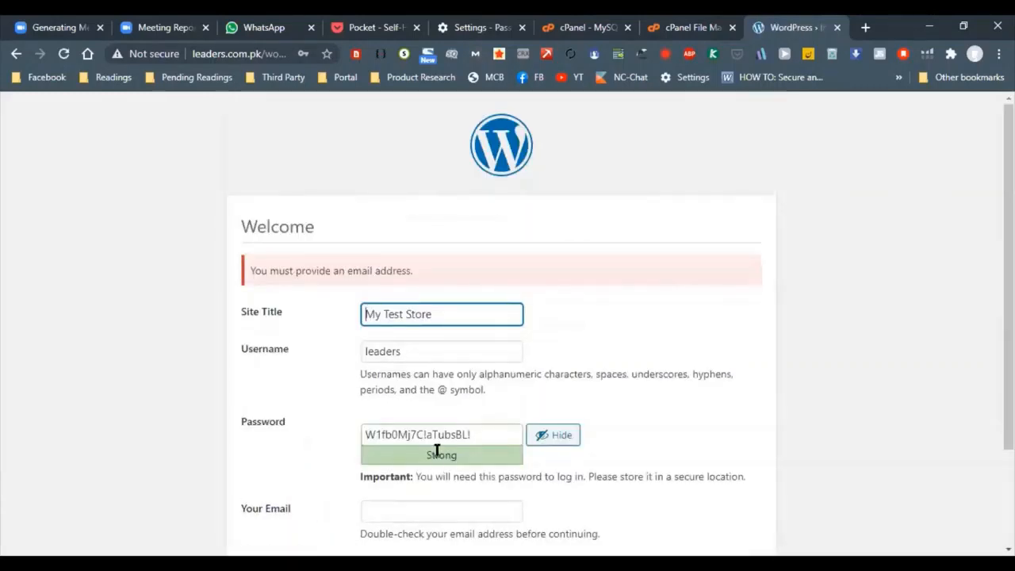
Fill in the admin's email address from the saved suggestion and install WordPress
scroll(436, 451, down, 2)
click(428, 383)
text(meee)
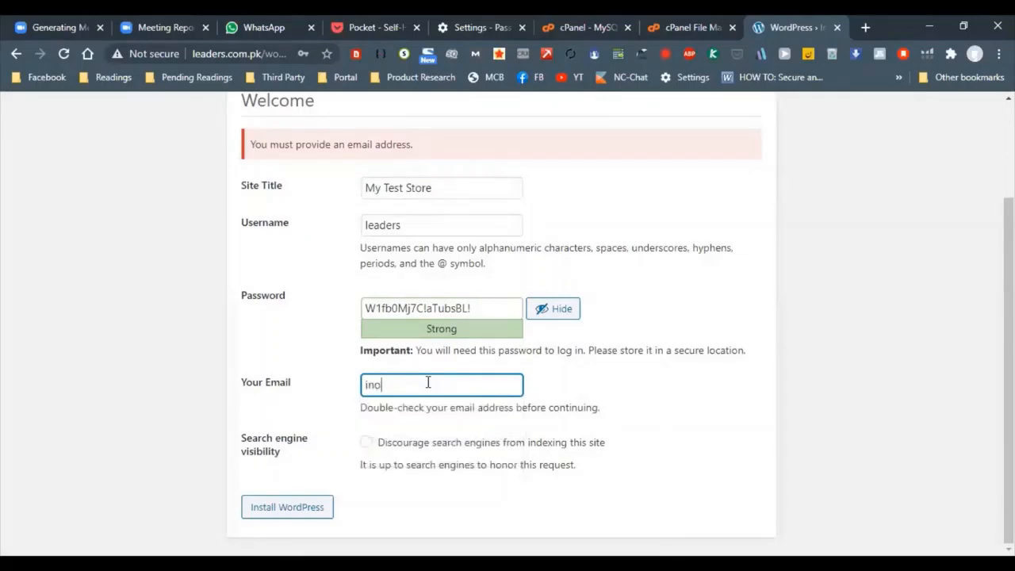
key(BackSpace)
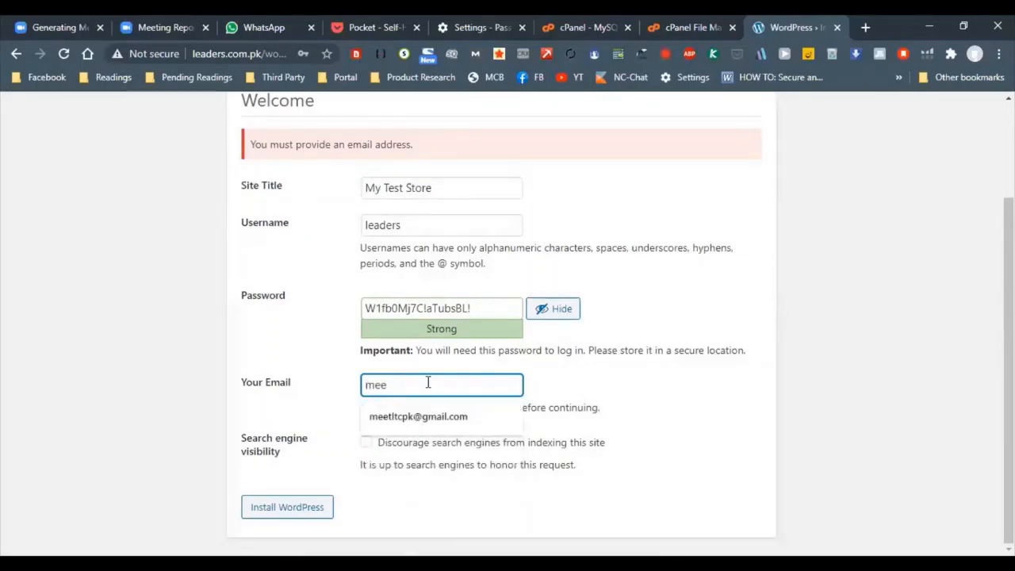
key(Down)
key(Return)
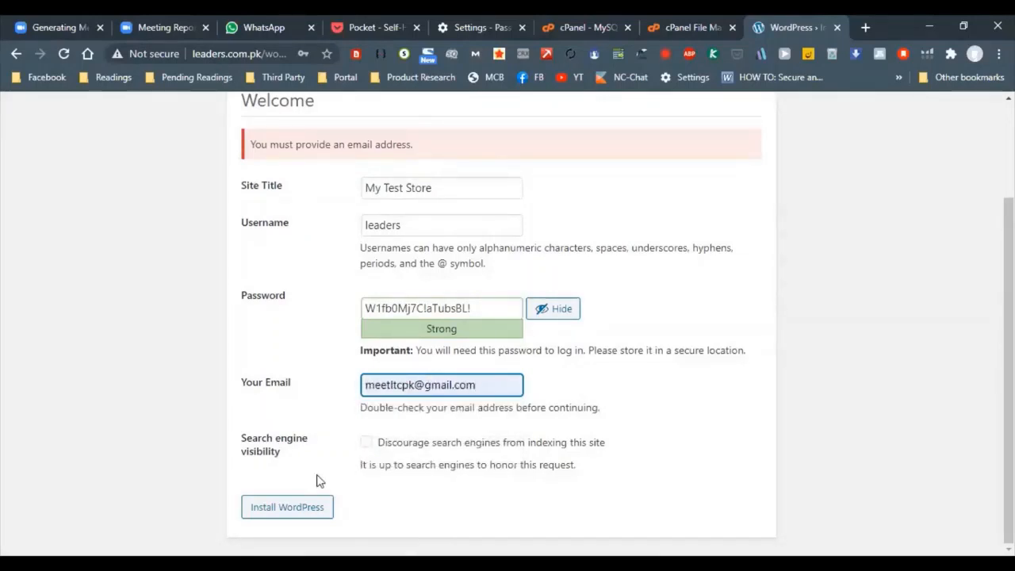
click(271, 514)
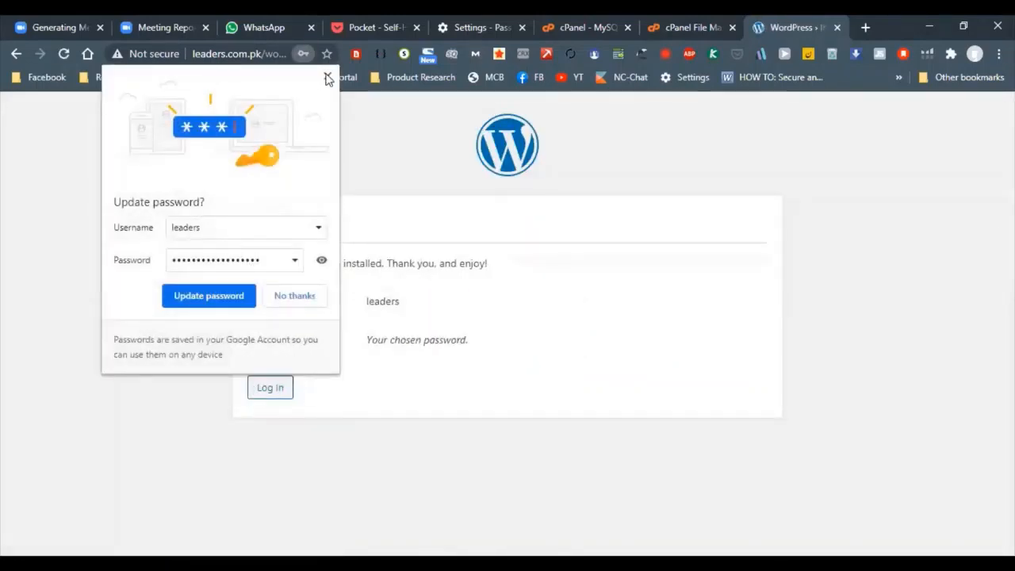
Log in to WordPress as leaders with the copied admin password and update the browser's saved password
click(267, 388)
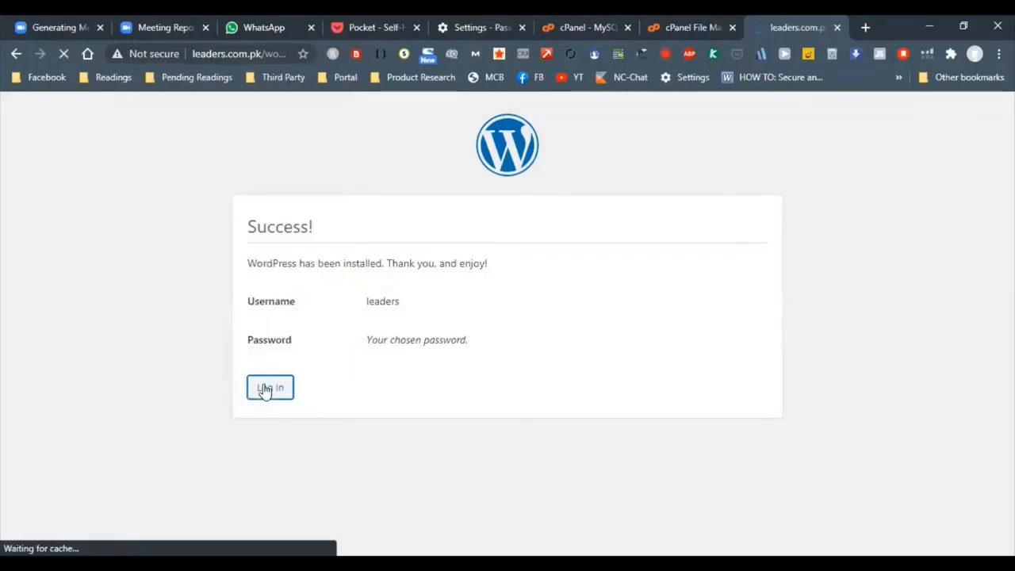
click(476, 296)
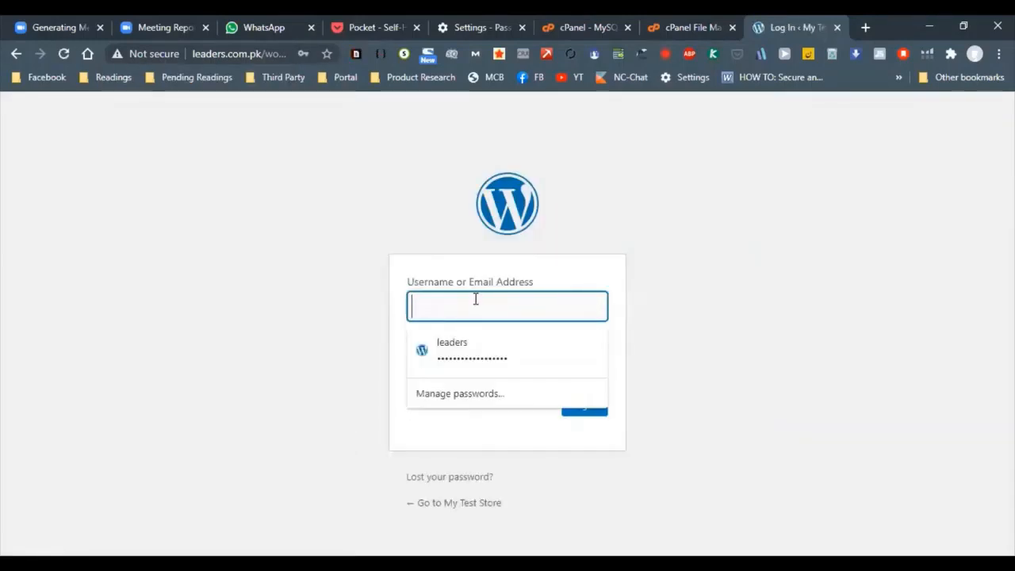
click(462, 341)
drag(549, 367, 279, 360)
key(ctrl+v)
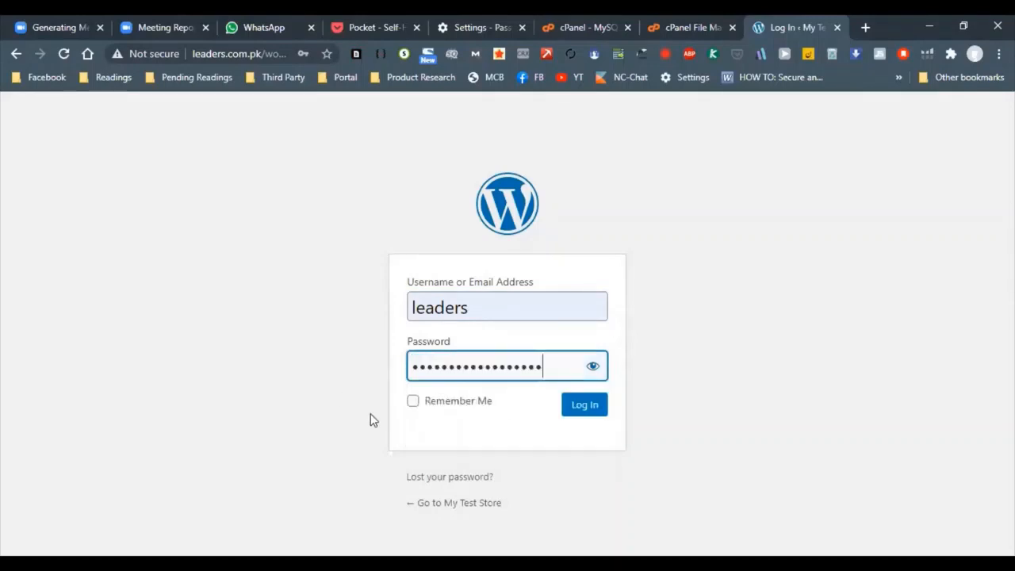
click(577, 410)
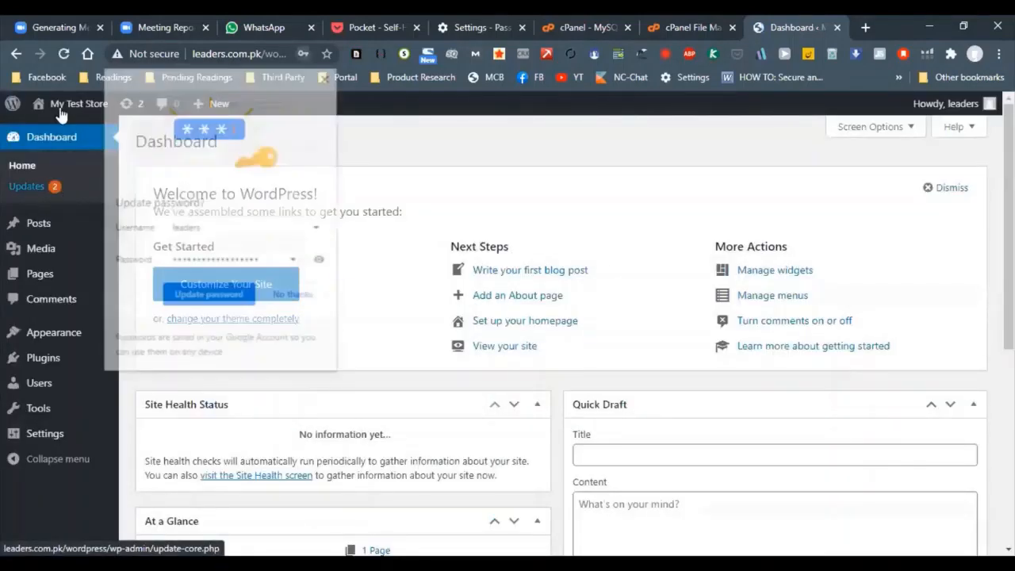
click(220, 304)
Open the My Test Store front page in a new tab and look over the default site
mouse_move(79, 107)
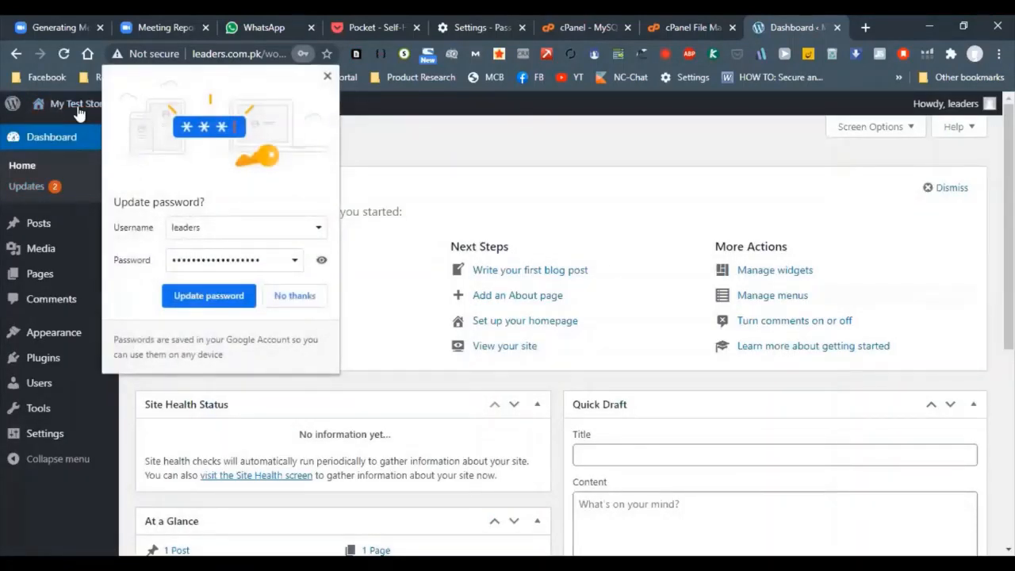
right_click(54, 132)
click(155, 143)
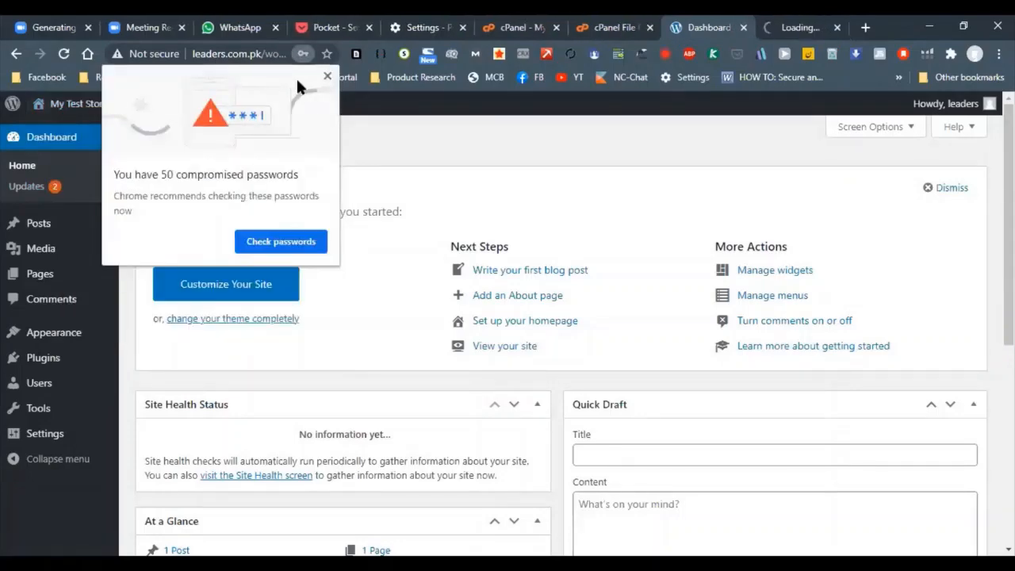
click(801, 26)
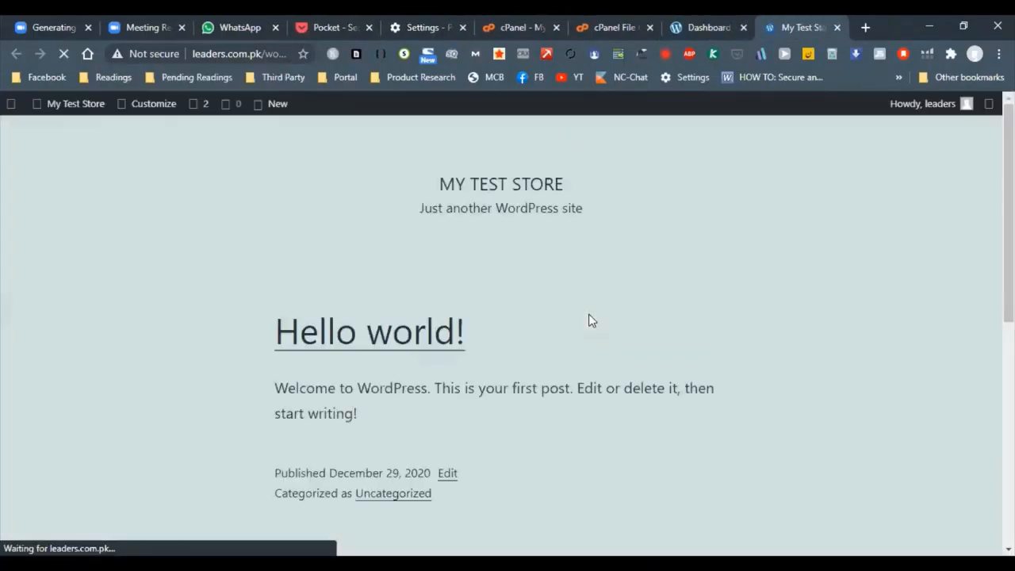
scroll(471, 310, down, 6)
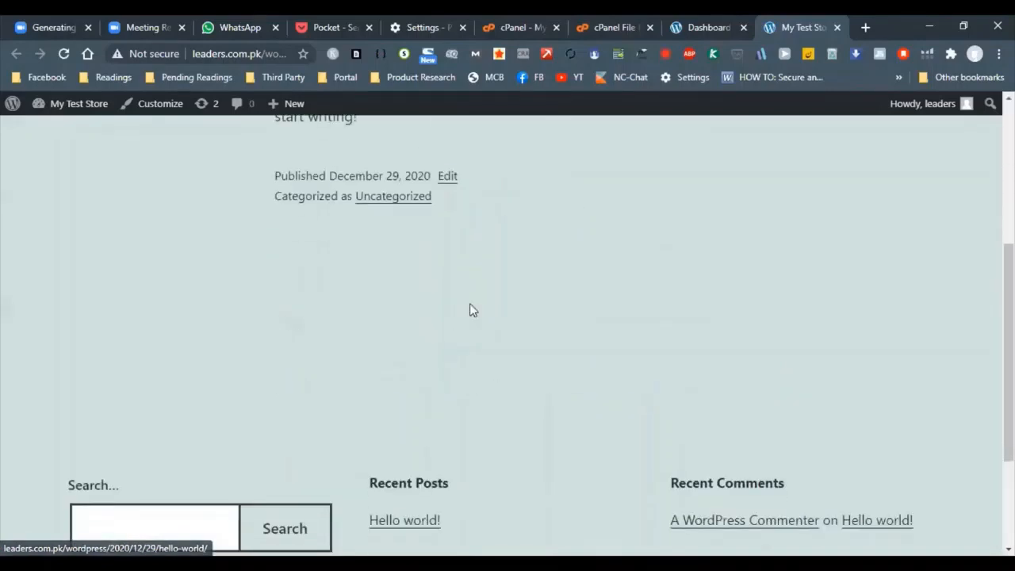
scroll(503, 367, up, 6)
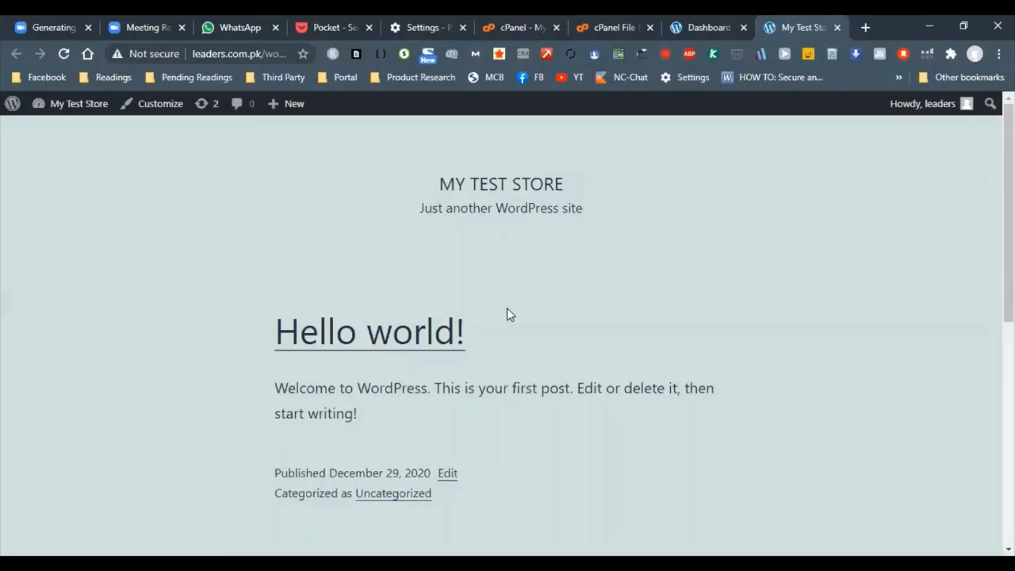
click(709, 21)
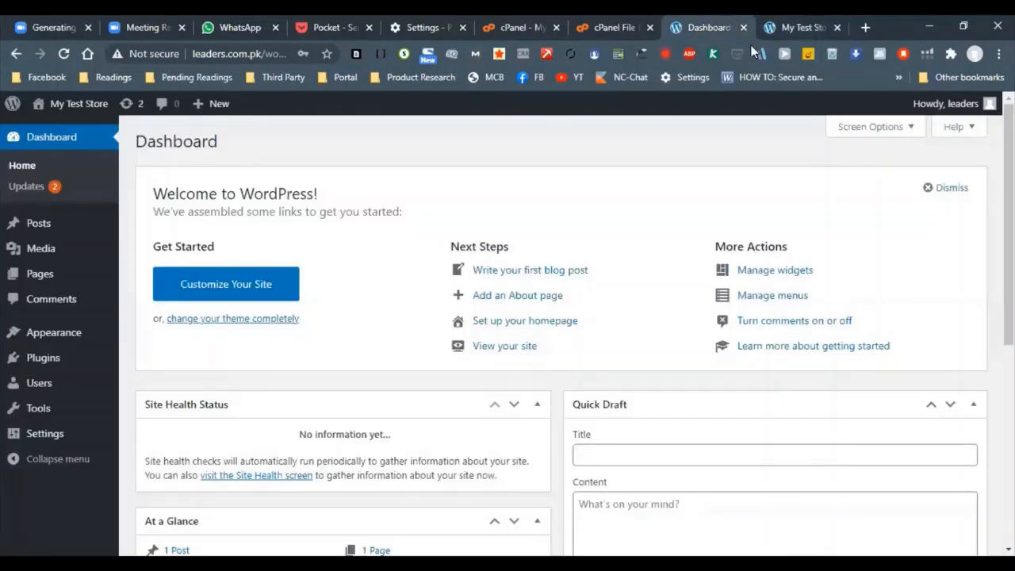
click(762, 25)
Search the WordPress plugin directory for woocommerce, and install and activate the WooCommerce plugin
click(683, 22)
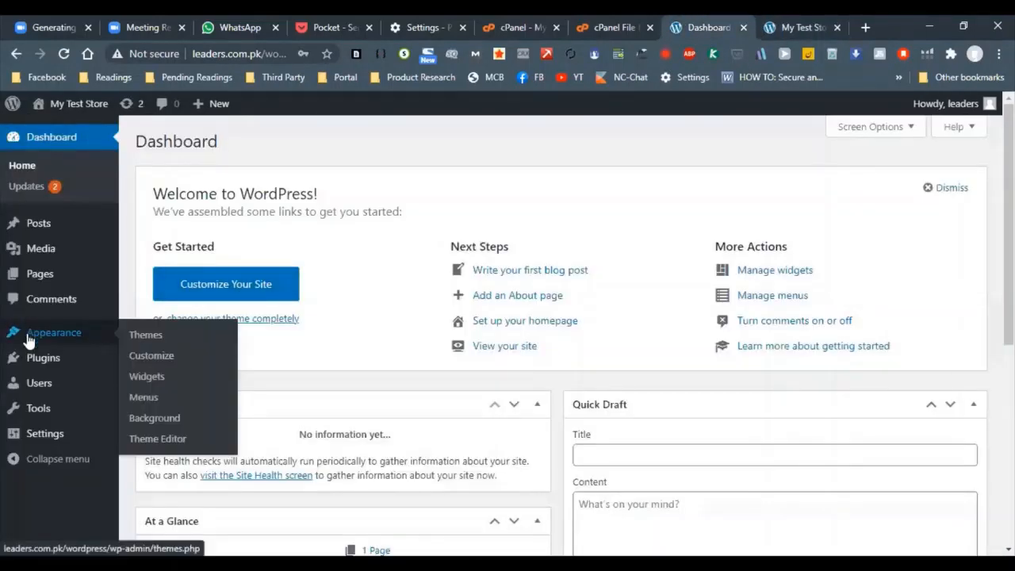
mouse_move(45, 358)
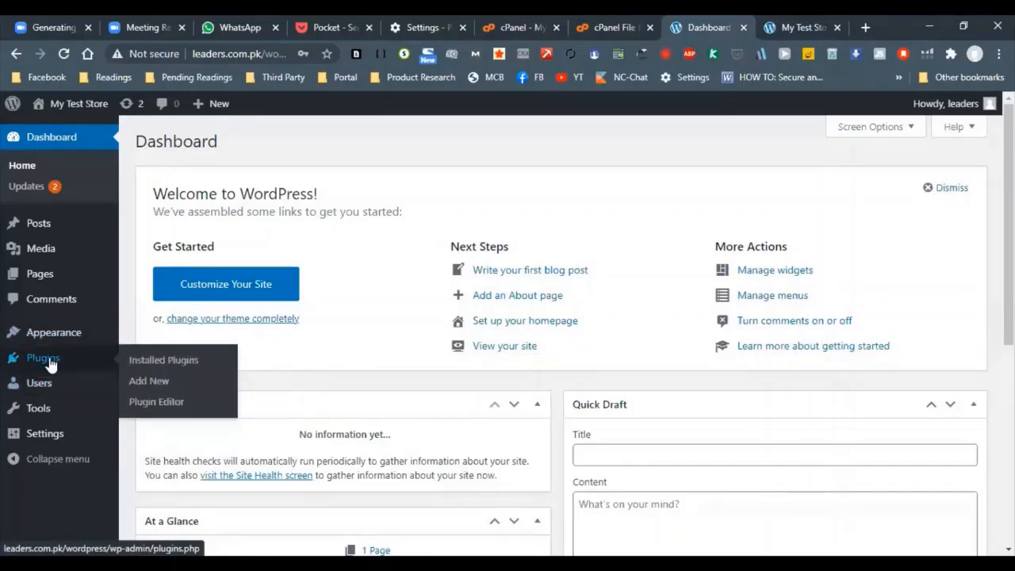
click(157, 386)
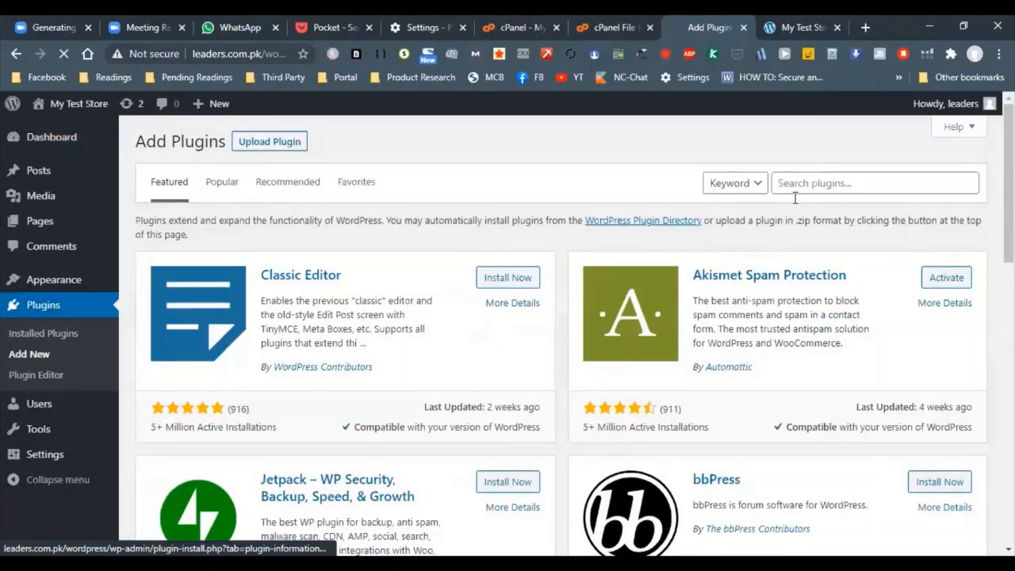
click(836, 176)
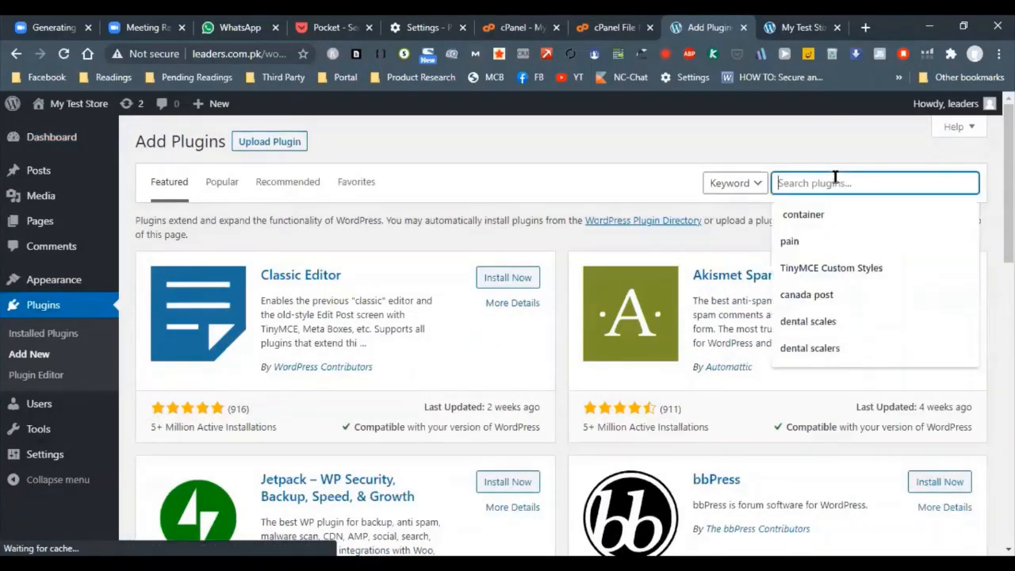
text(woo)
key(Down)
key(Return)
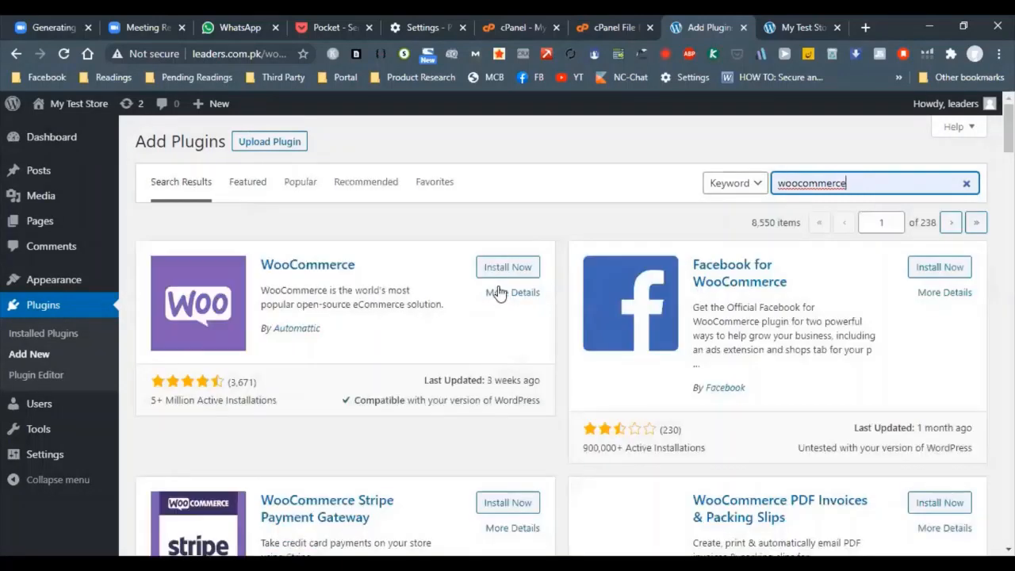
click(504, 269)
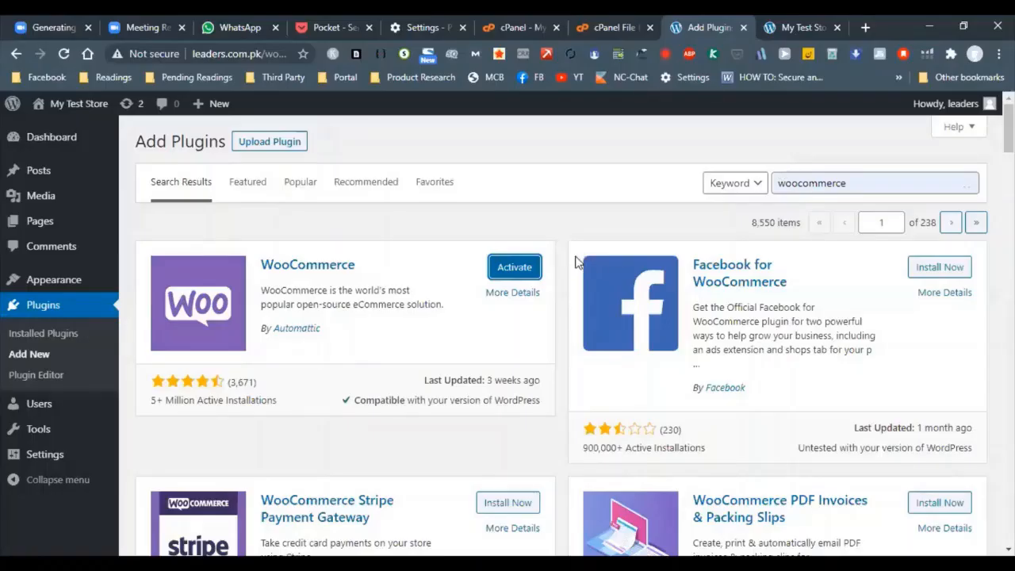
click(518, 271)
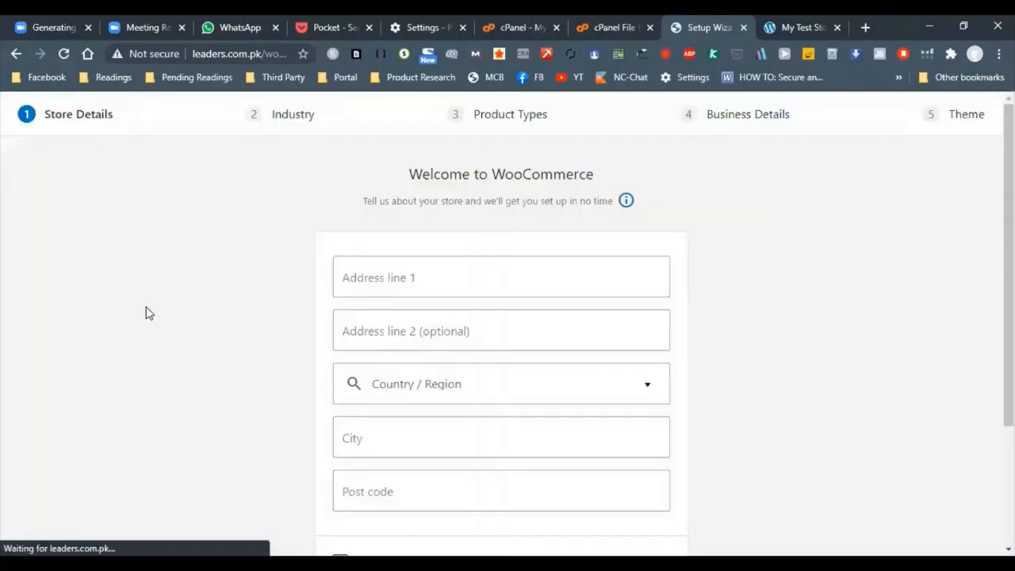
scroll(444, 281, down, 2)
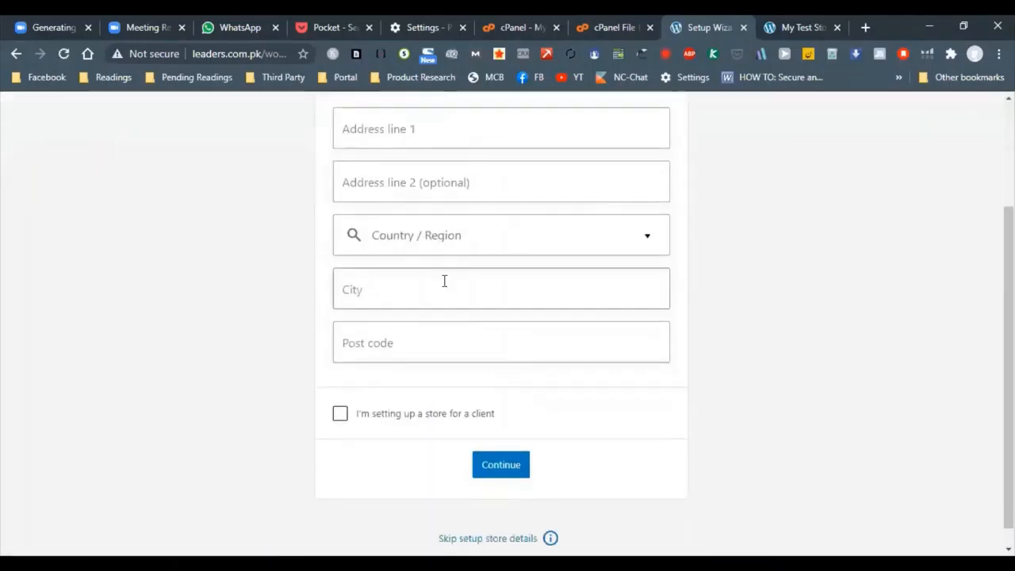
scroll(444, 281, up, 2)
click(417, 279)
scroll(448, 351, down, 3)
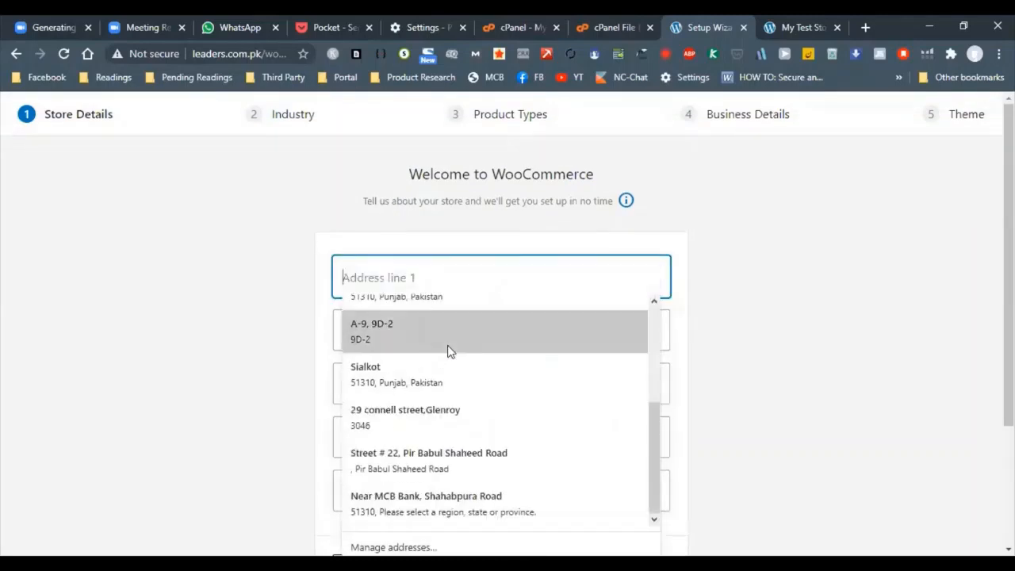
click(548, 310)
Skip the WooCommerce store details setup and continue without opting in to usage tracking
scroll(433, 326, down, 3)
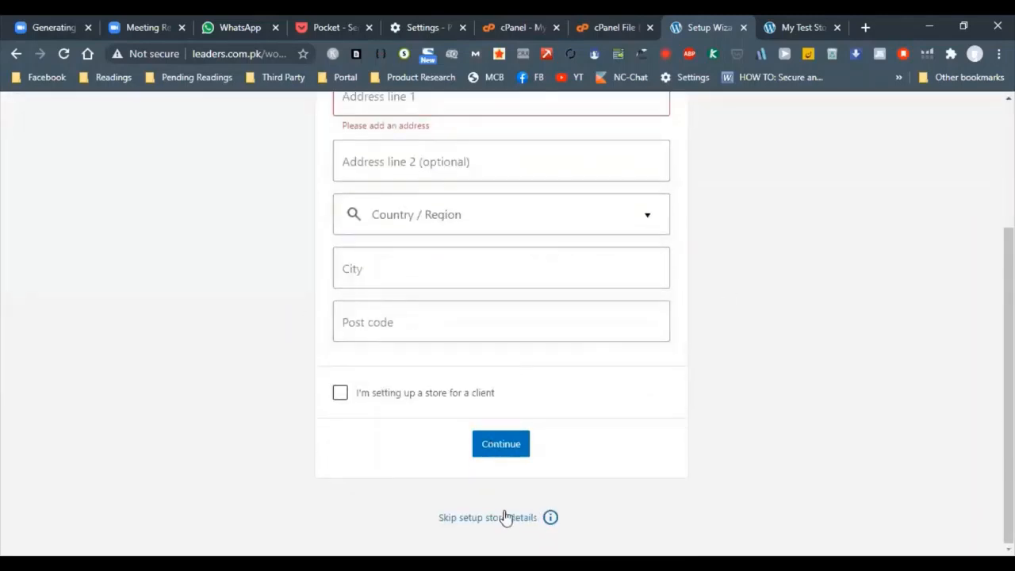
scroll(780, 277, up, 3)
scroll(645, 415, down, 3)
click(499, 516)
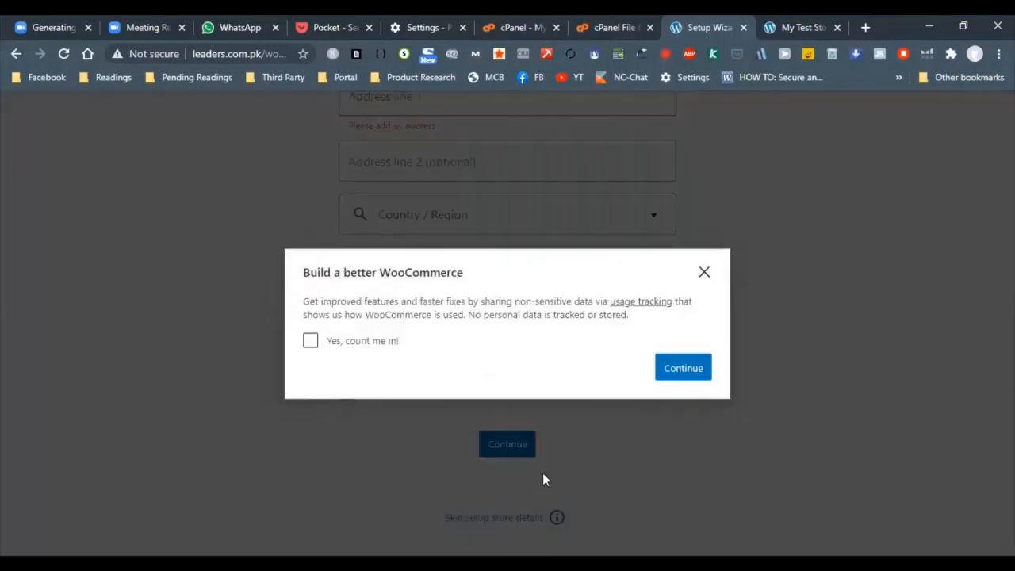
click(683, 371)
scroll(399, 356, up, 2)
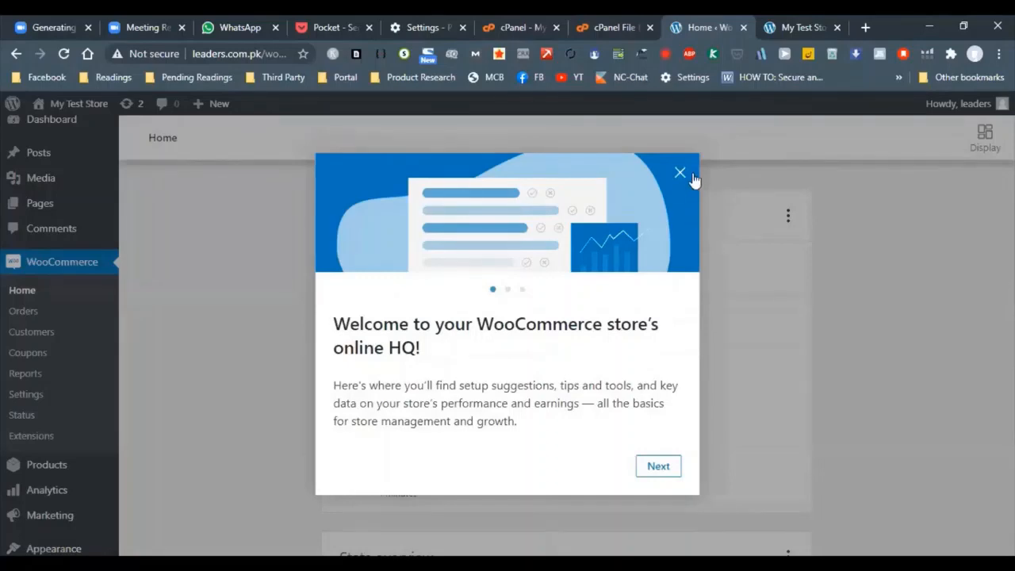
click(680, 173)
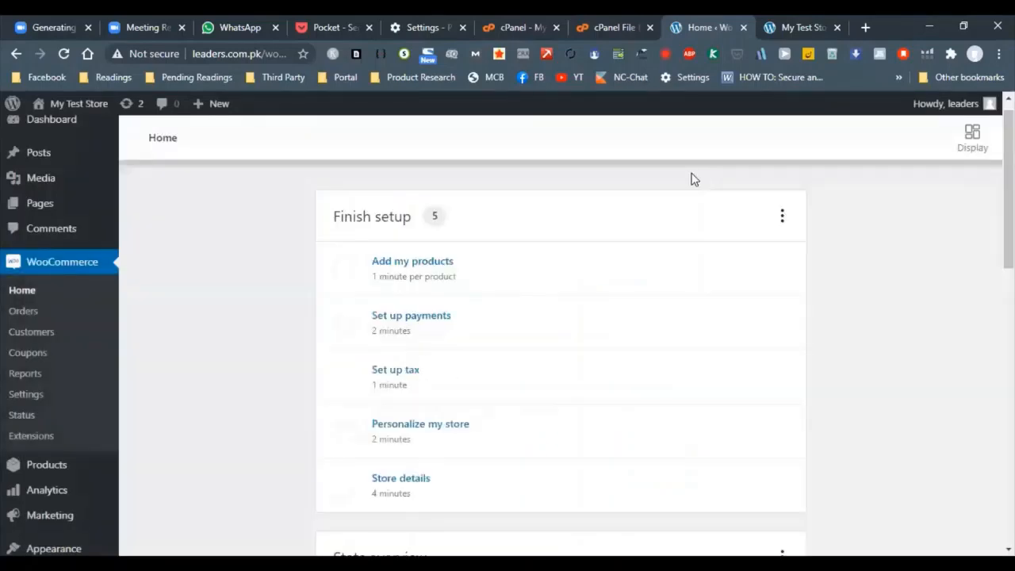
Look through the setup tasks and stats overview on the WooCommerce home page
scroll(867, 259, down, 3)
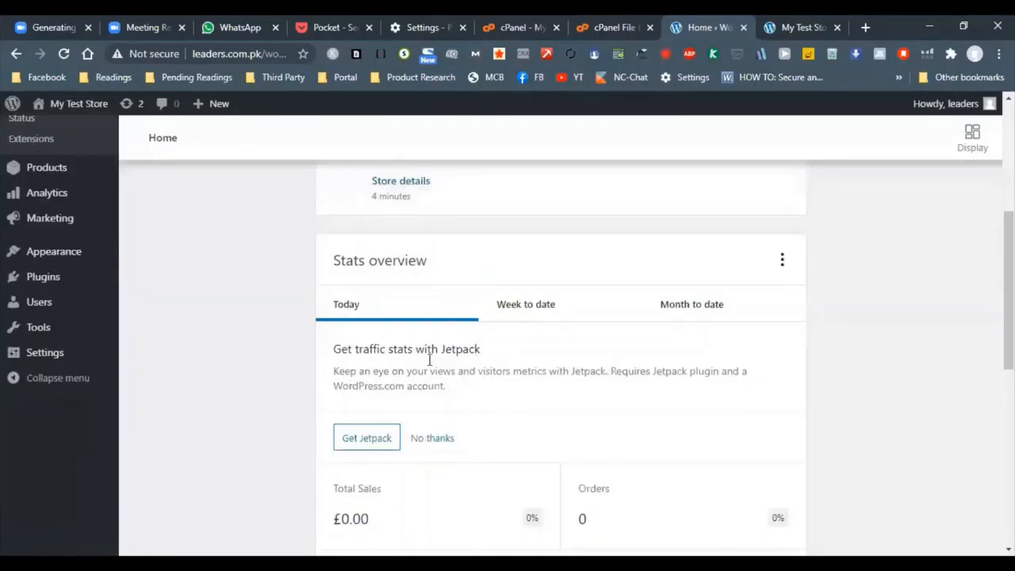
scroll(132, 290, down, 5)
scroll(134, 299, up, 1)
scroll(133, 299, up, 7)
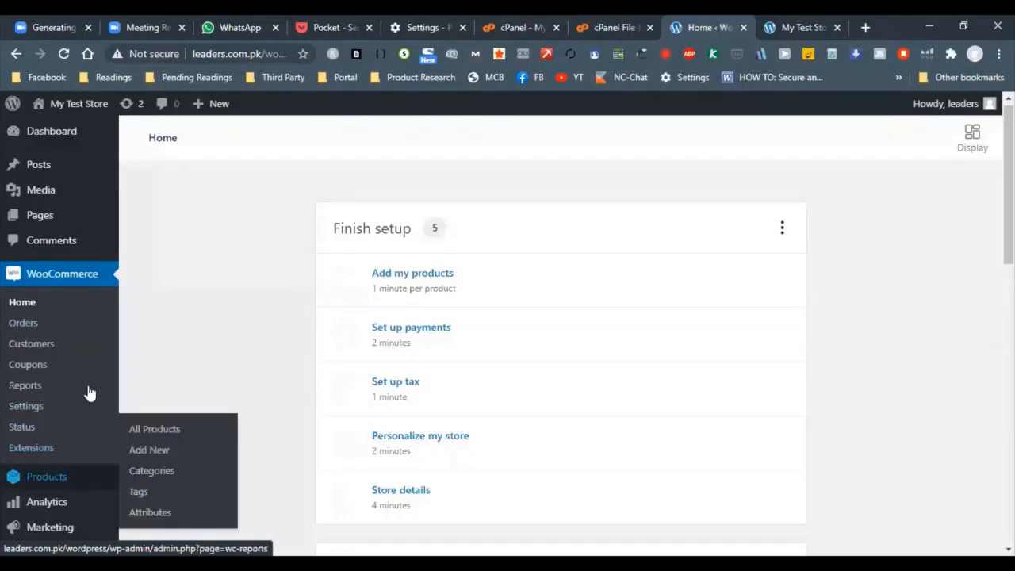
Open the list of all store products and start creating a new product
scroll(71, 396, down, 3)
mouse_move(59, 256)
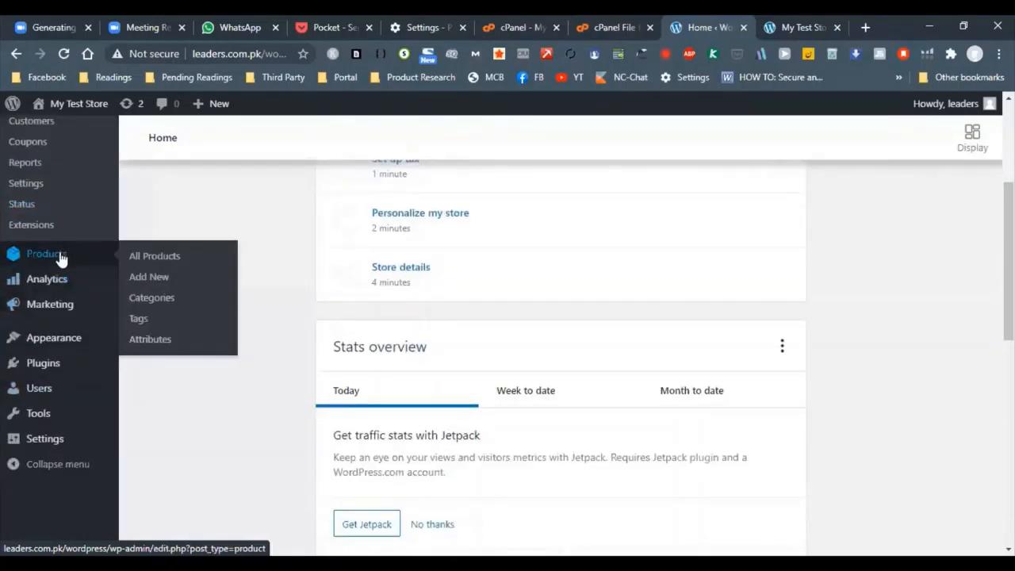
click(162, 260)
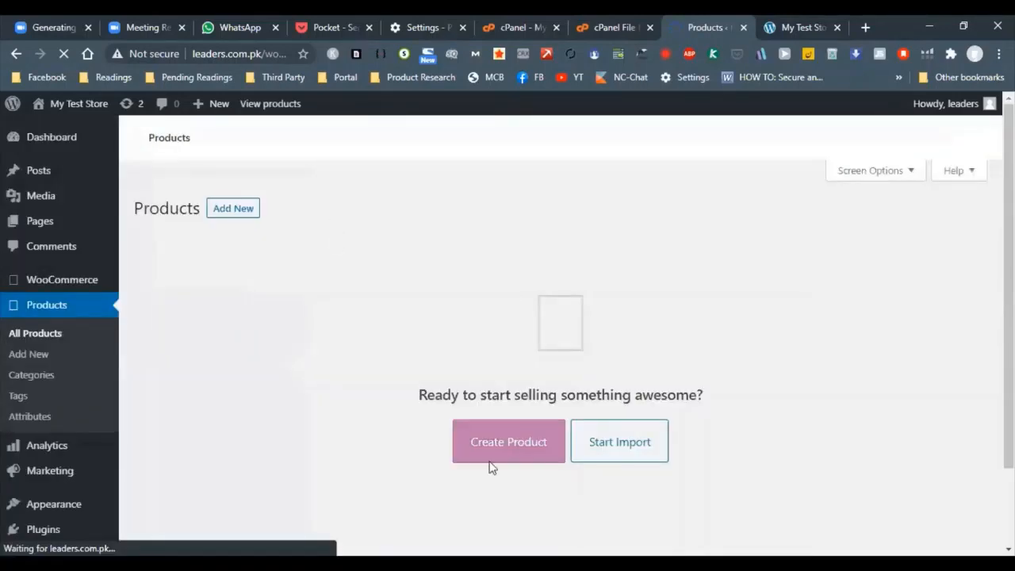
click(507, 482)
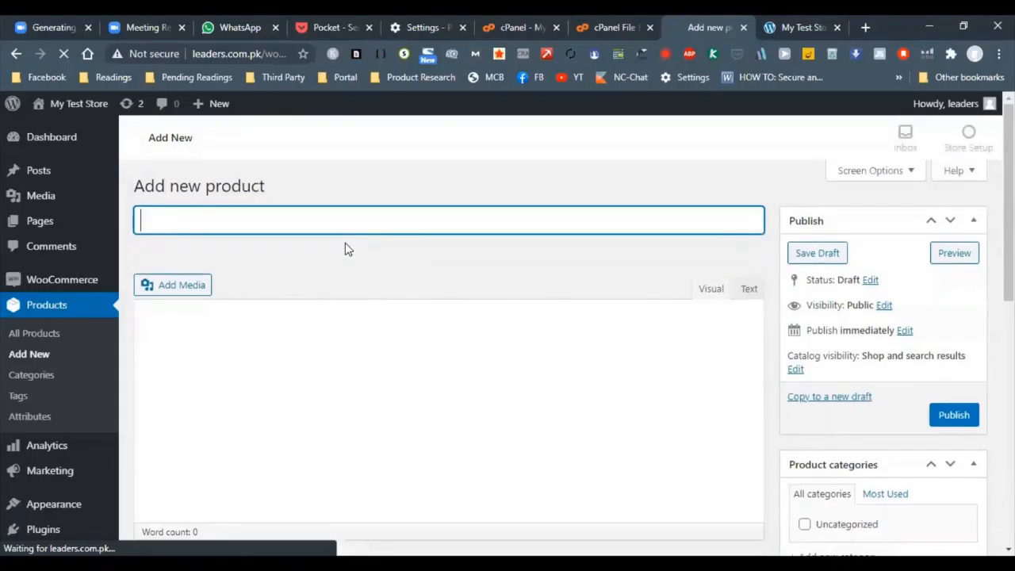
Title the new product "My test product", moving past the product description hint that covers the title
text(My )
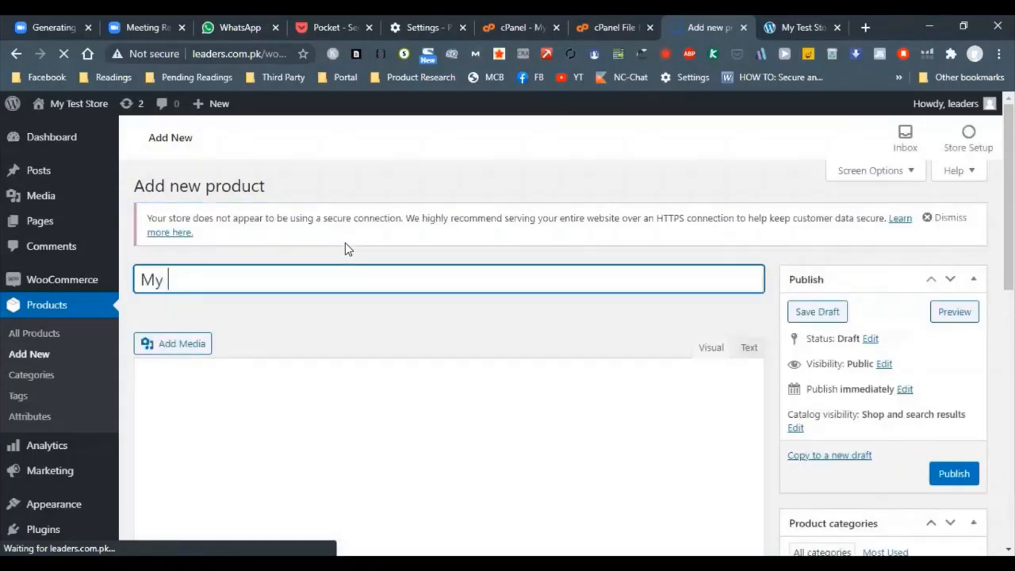
text(test)
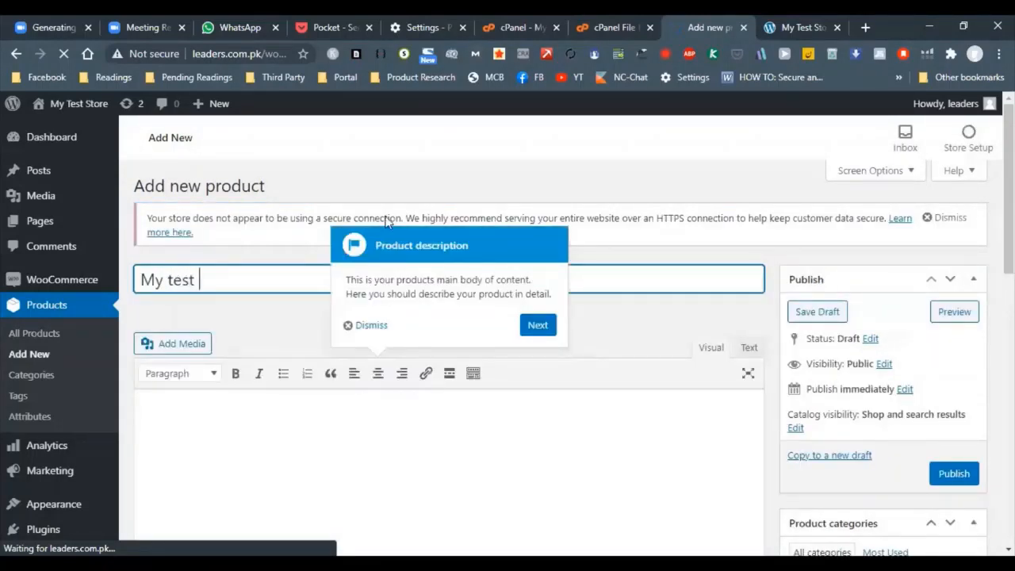
click(523, 325)
click(272, 273)
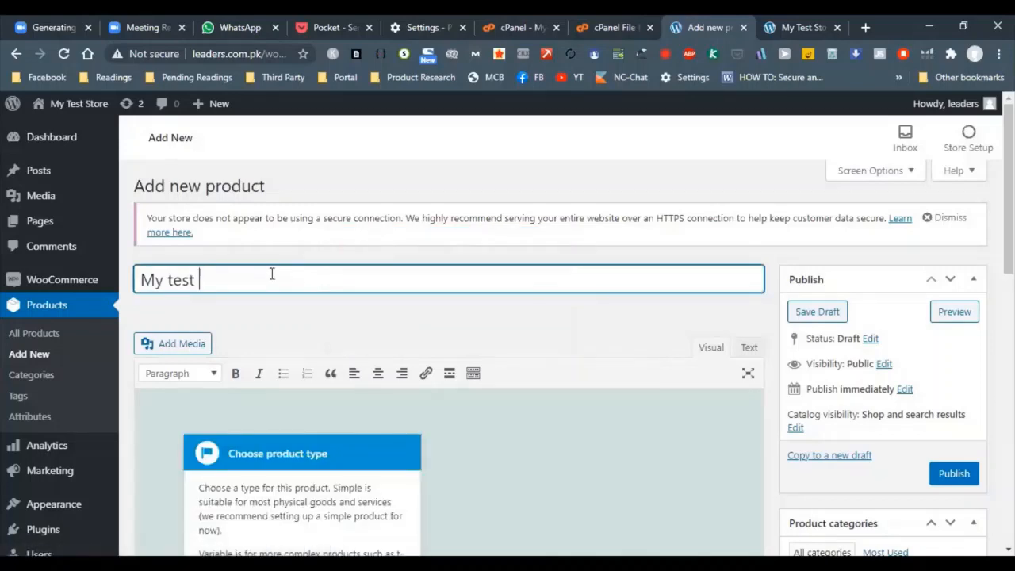
text(producy)
key(BackSpace)
text(t)
Advance the guided product tour past the virtual products hint and dismiss it at the downloadable products hint
scroll(415, 385, down, 1)
scroll(415, 388, down, 3)
click(389, 437)
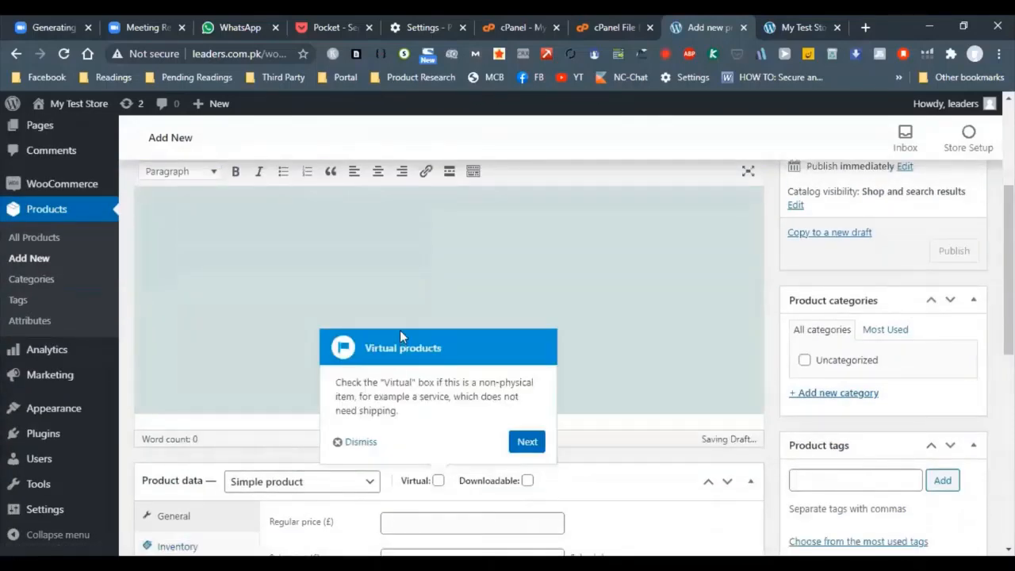
click(526, 441)
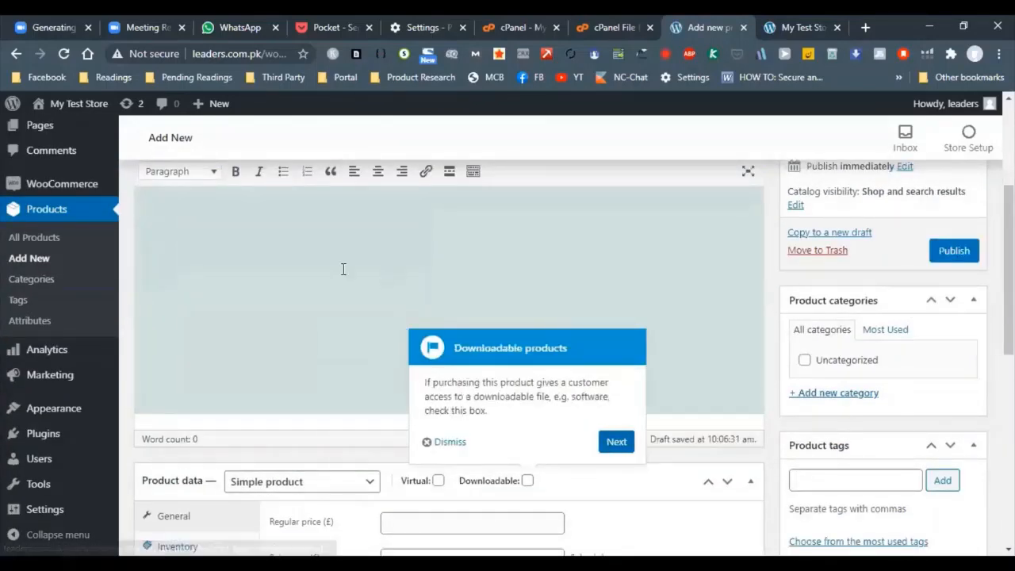
click(445, 441)
Write "This is a description box" as the main product description
scroll(363, 265, up, 3)
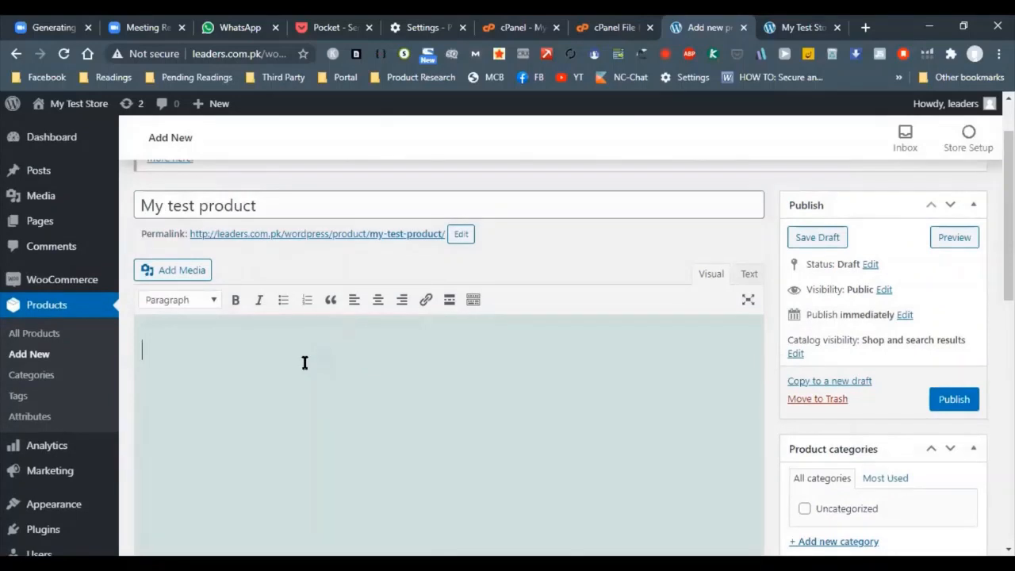
text(This is a des)
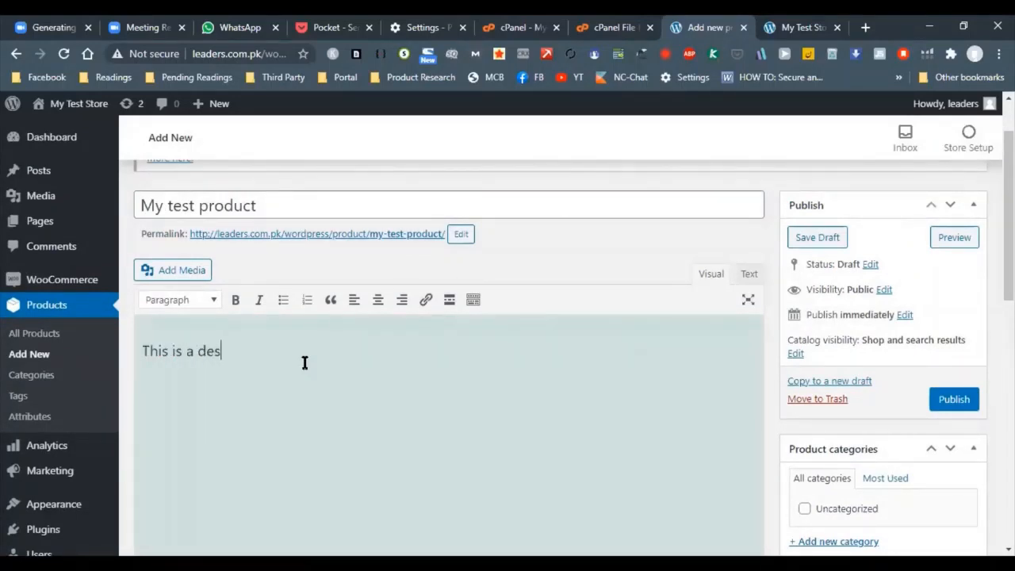
text(cription box)
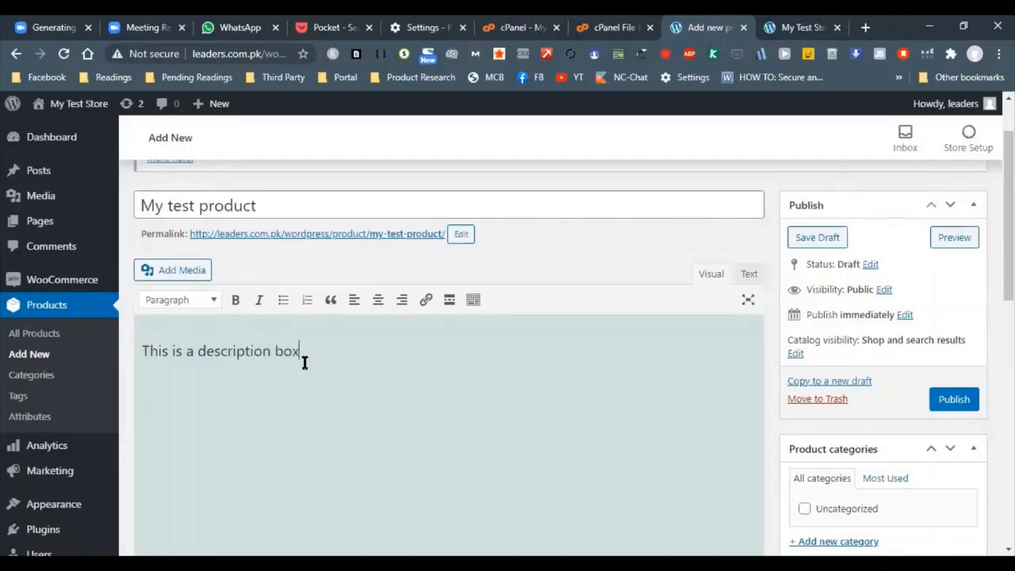
Add a new product category named "Leather Jacket" with no parent category
scroll(789, 301, down, 2)
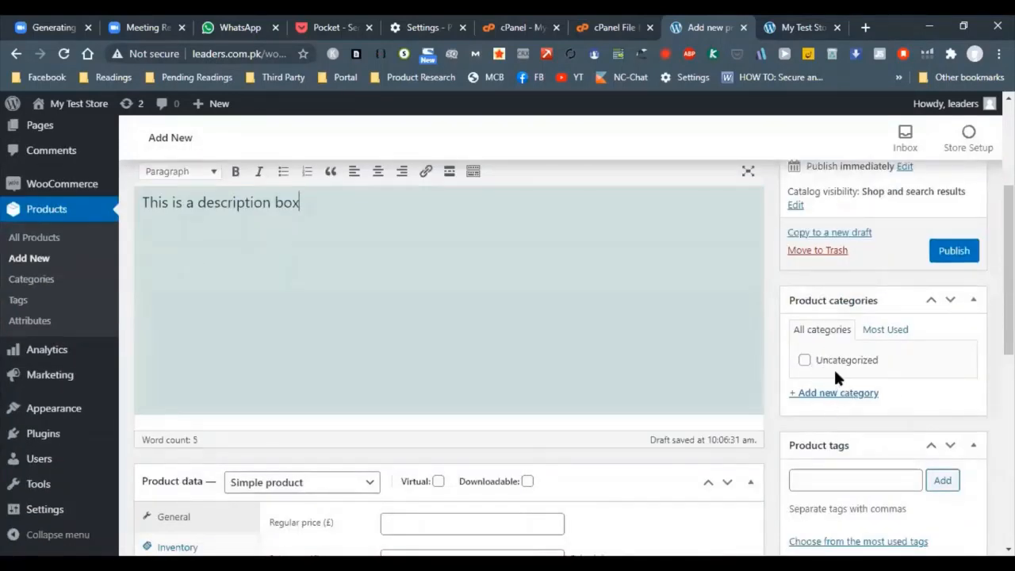
click(826, 397)
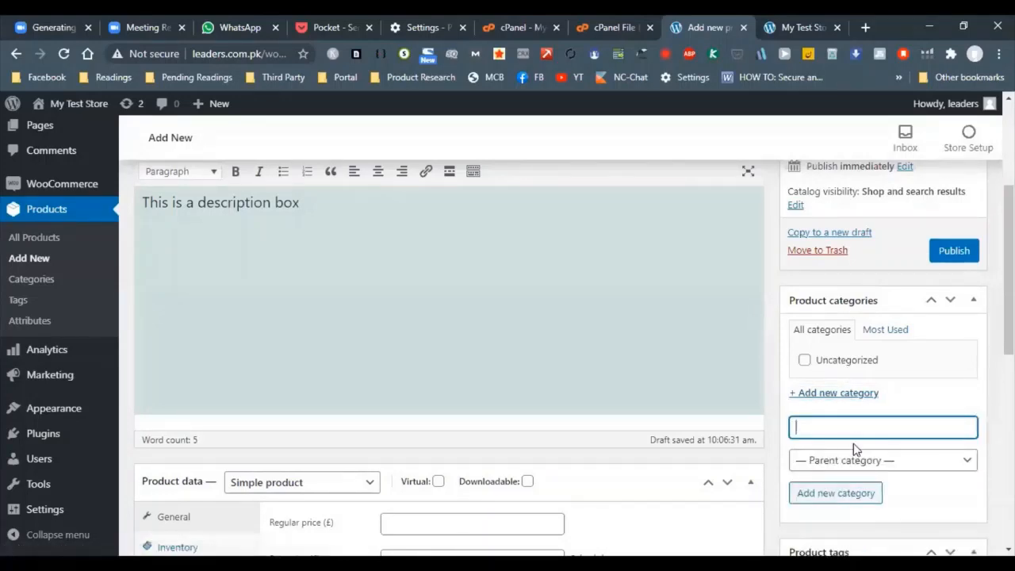
text(Leather Jacket)
click(852, 489)
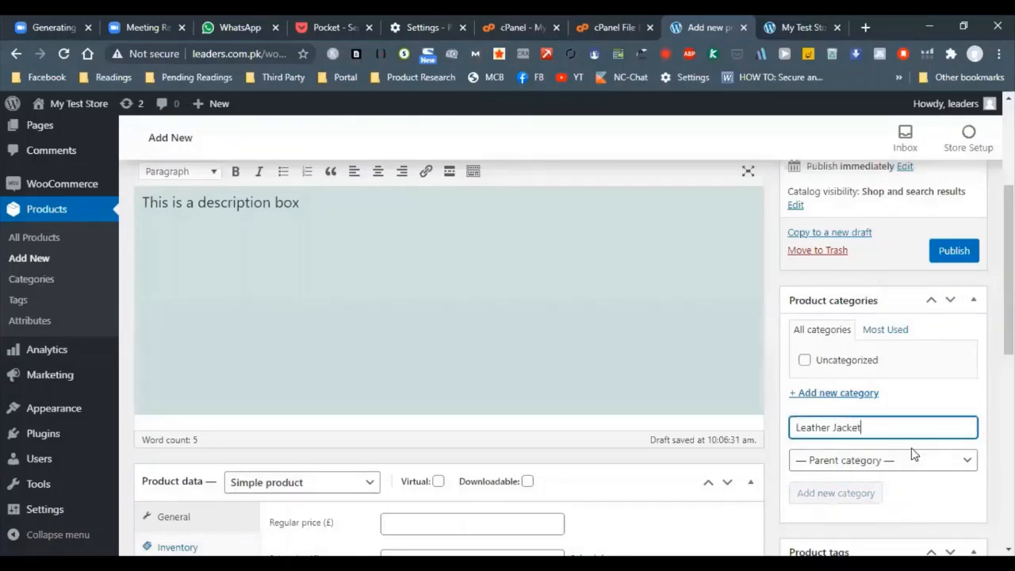
Upload heavy-leather-kilt-2.jpg to the media library and set it as the product image
scroll(903, 373, down, 2)
scroll(843, 318, up, 2)
scroll(925, 497, down, 3)
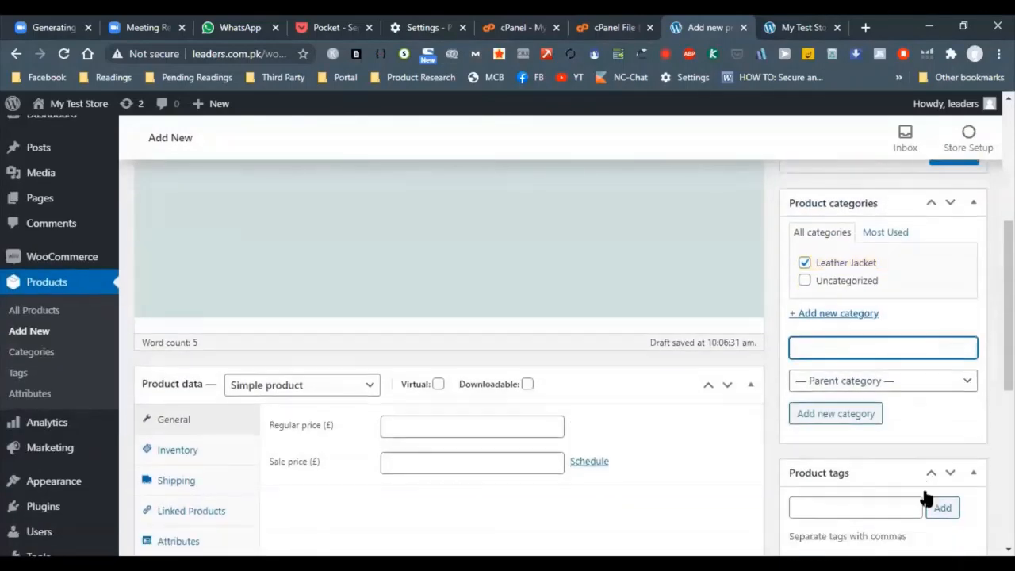
scroll(859, 395, down, 1)
click(827, 349)
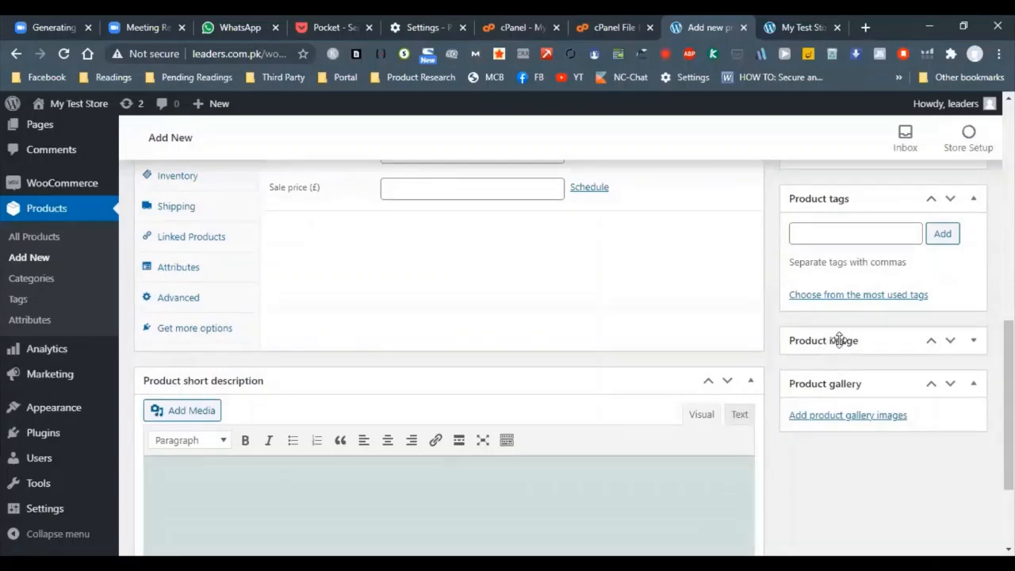
click(838, 340)
click(834, 370)
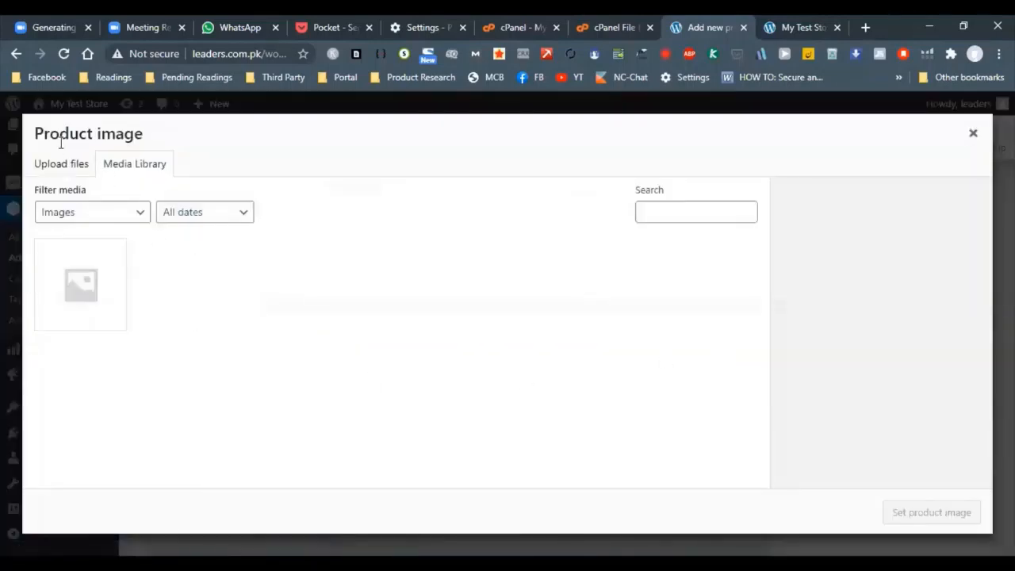
click(59, 159)
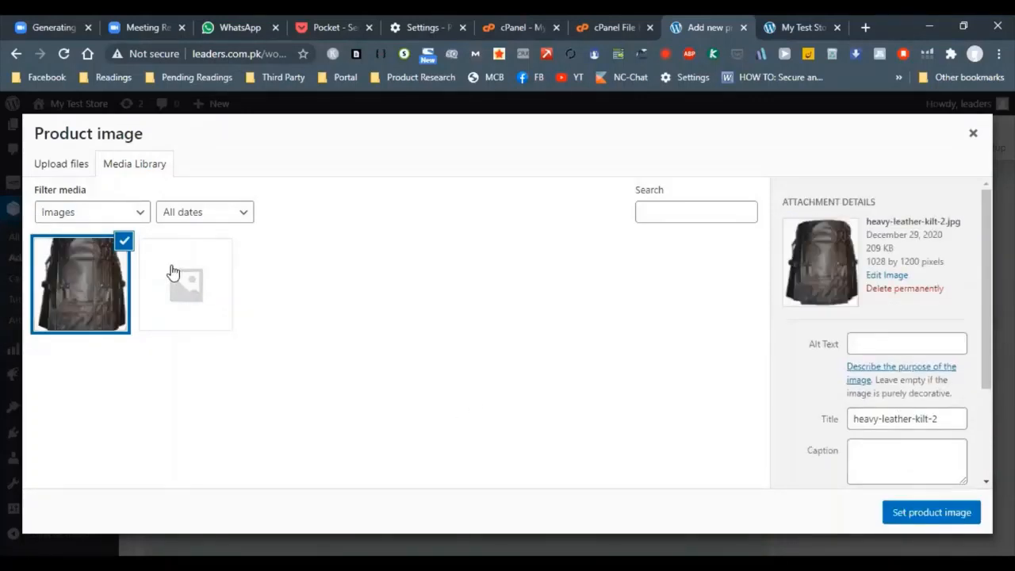
click(896, 513)
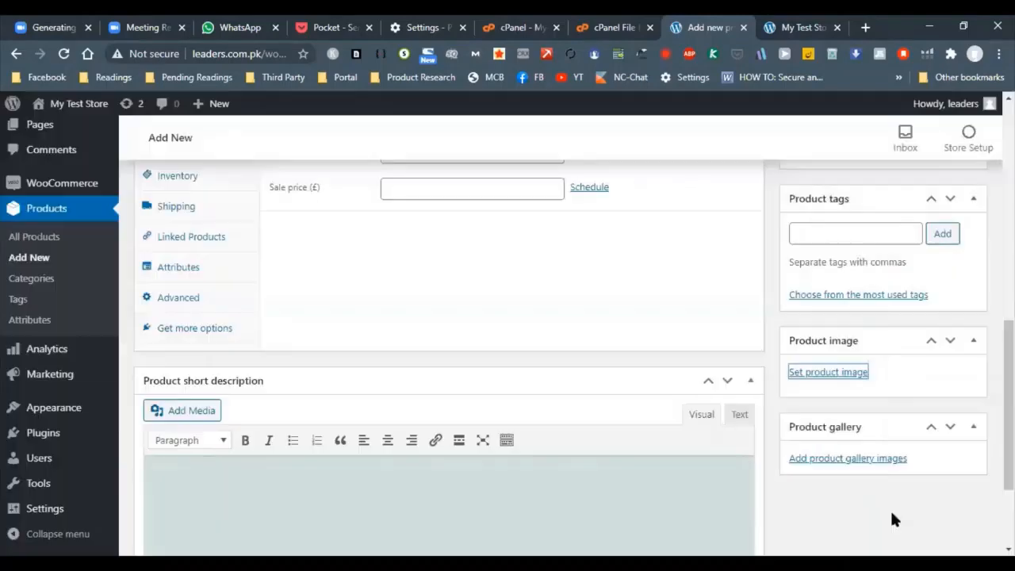
Set the product's regular price to £35 and its sale price to £34
scroll(473, 351, up, 2)
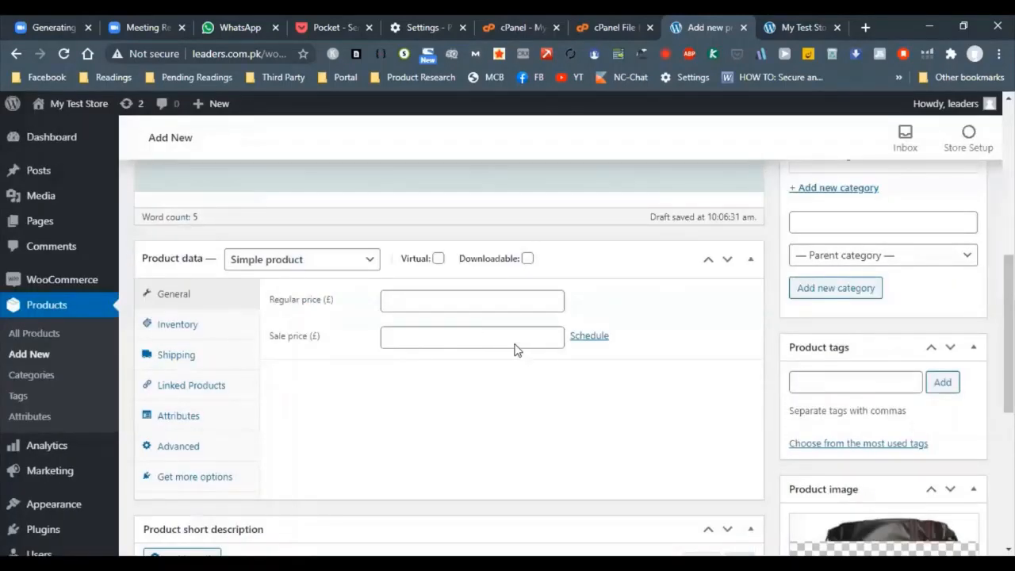
scroll(547, 353, down, 3)
scroll(777, 357, down, 2)
scroll(363, 369, up, 6)
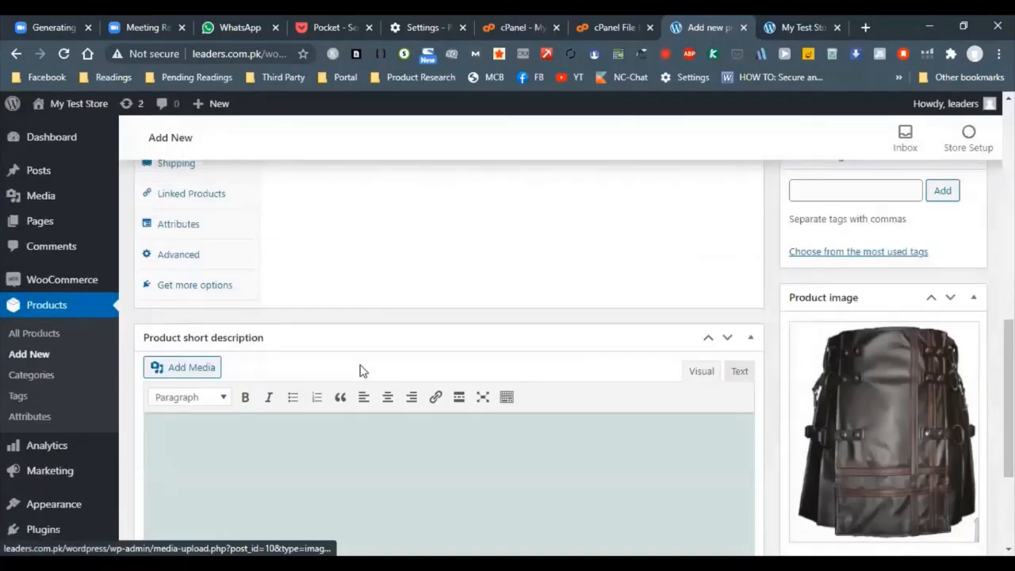
click(416, 436)
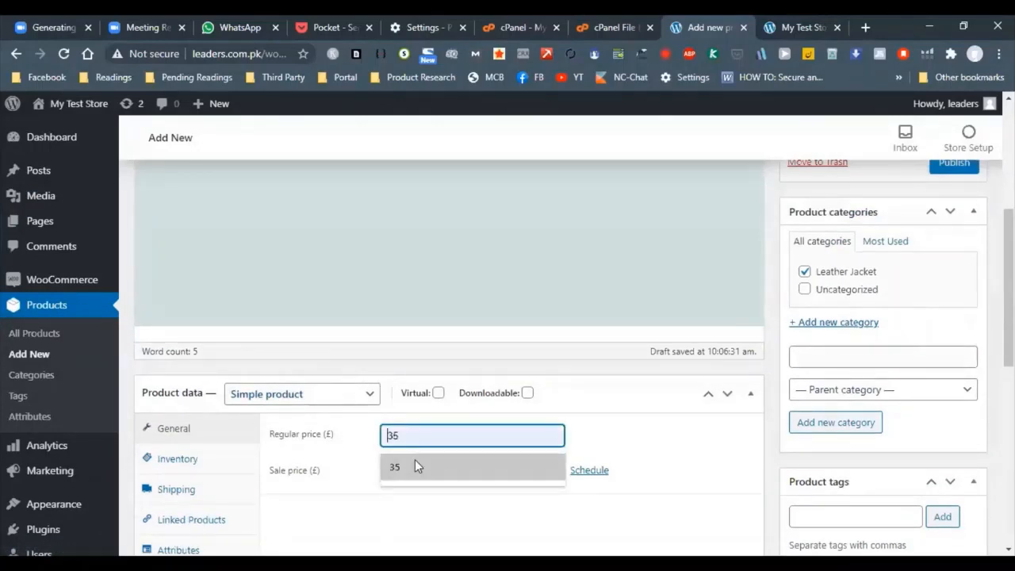
click(415, 465)
click(412, 473)
click(401, 503)
scroll(193, 421, down, 2)
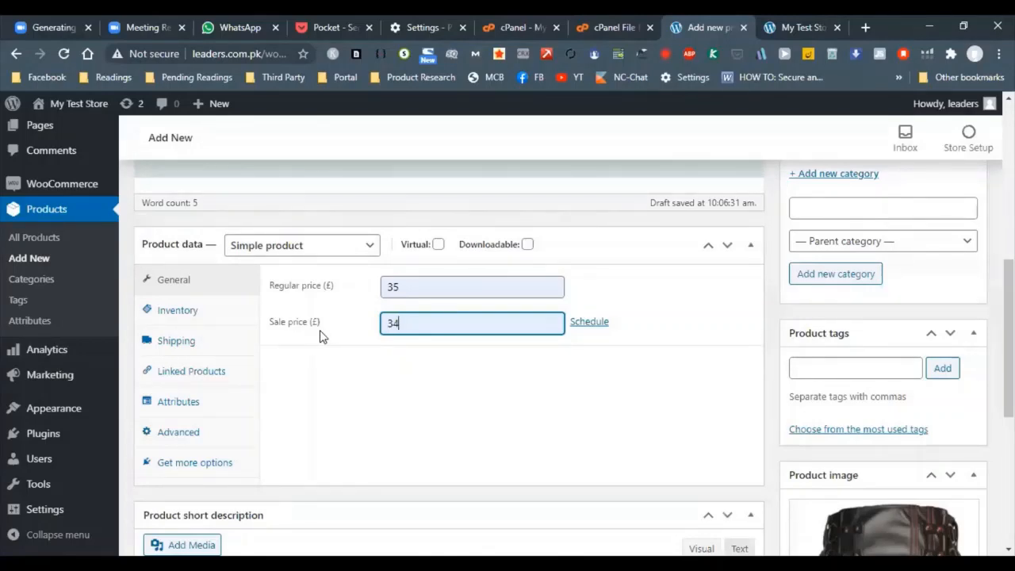
Publish My test product
scroll(711, 349, up, 5)
scroll(711, 348, up, 2)
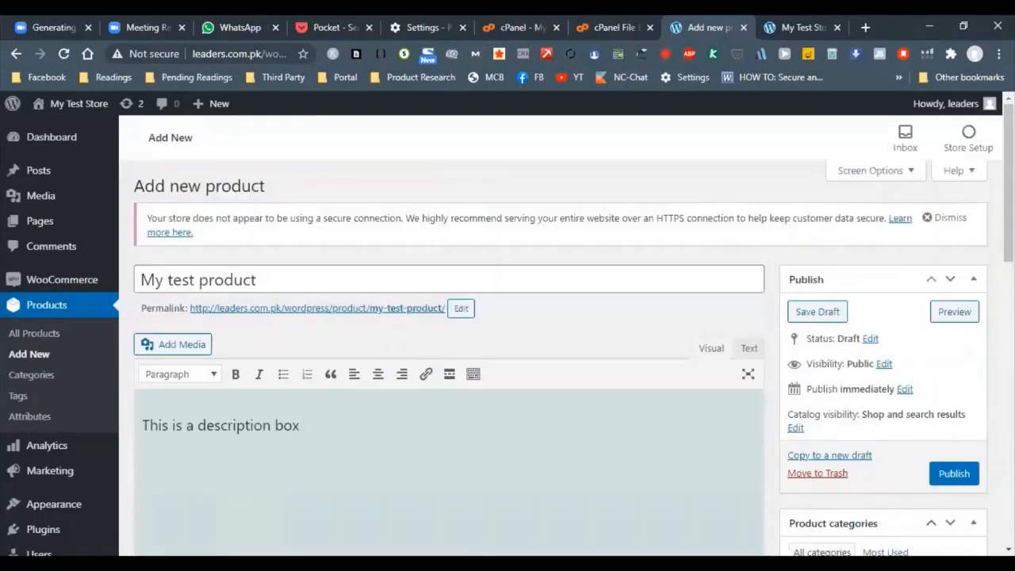
click(975, 474)
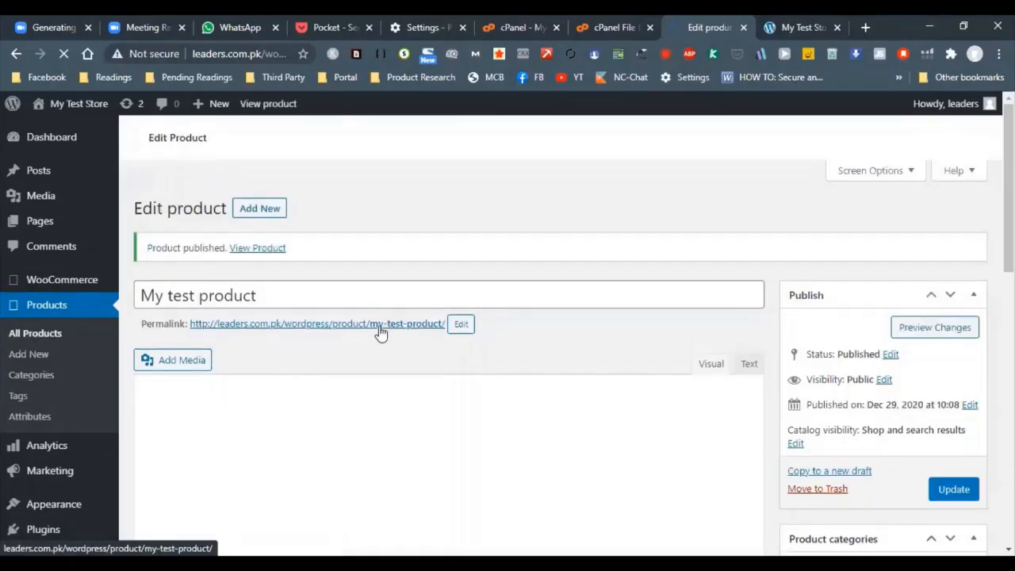
Open the published product's permalink in a new browser tab and switch to that tab
right_click(348, 337)
right_click(333, 334)
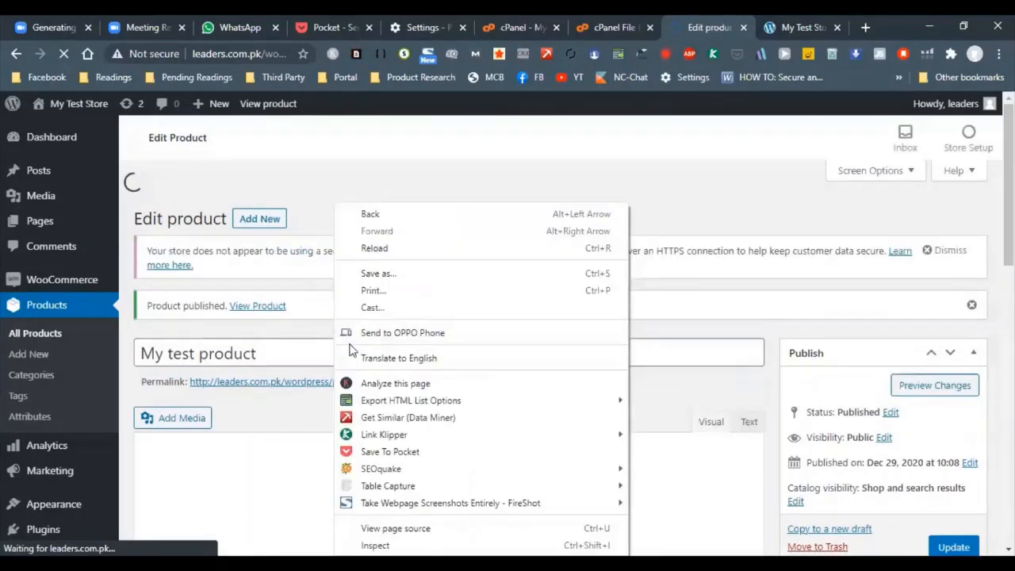
right_click(252, 381)
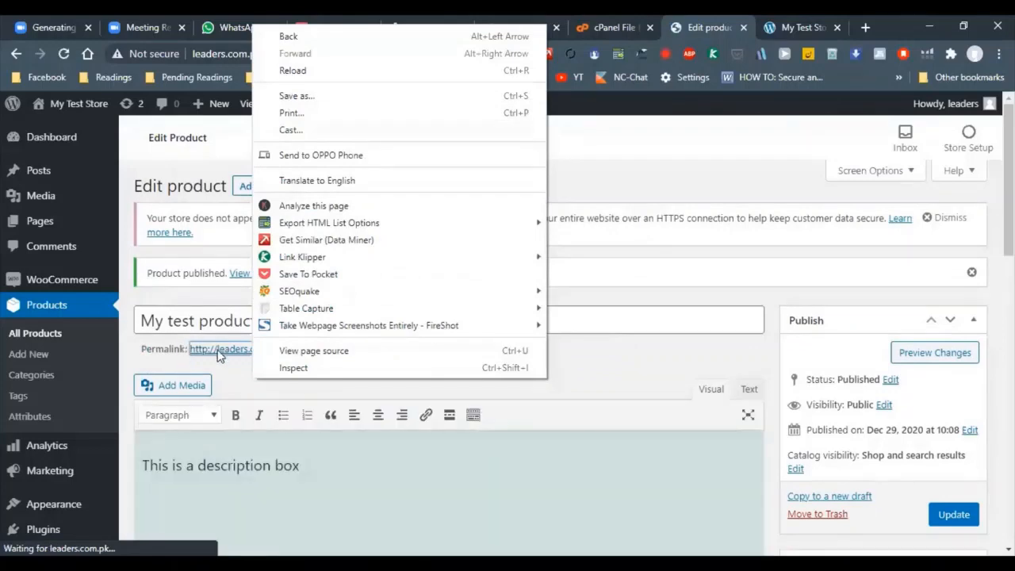
right_click(219, 349)
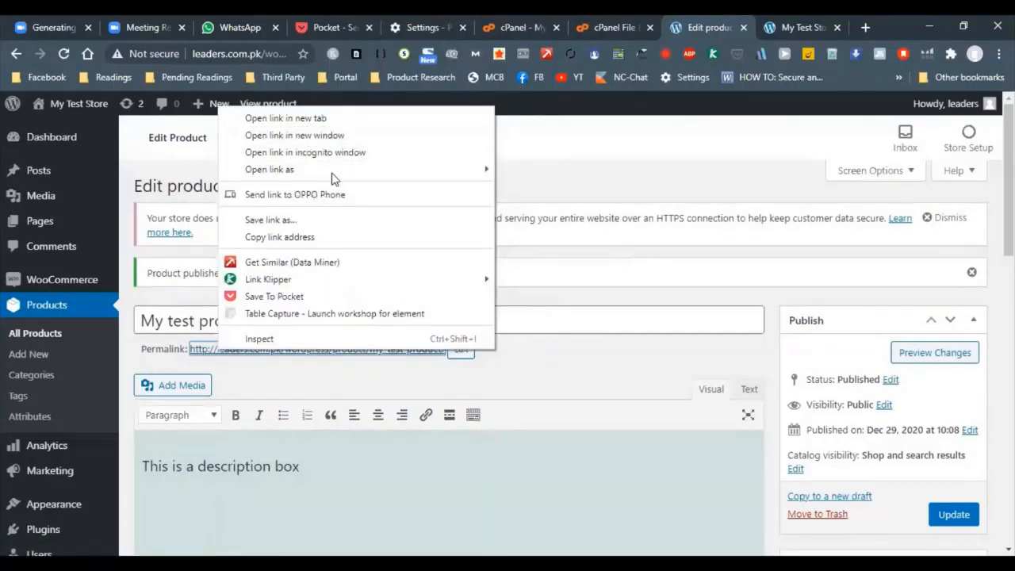
click(394, 118)
click(777, 24)
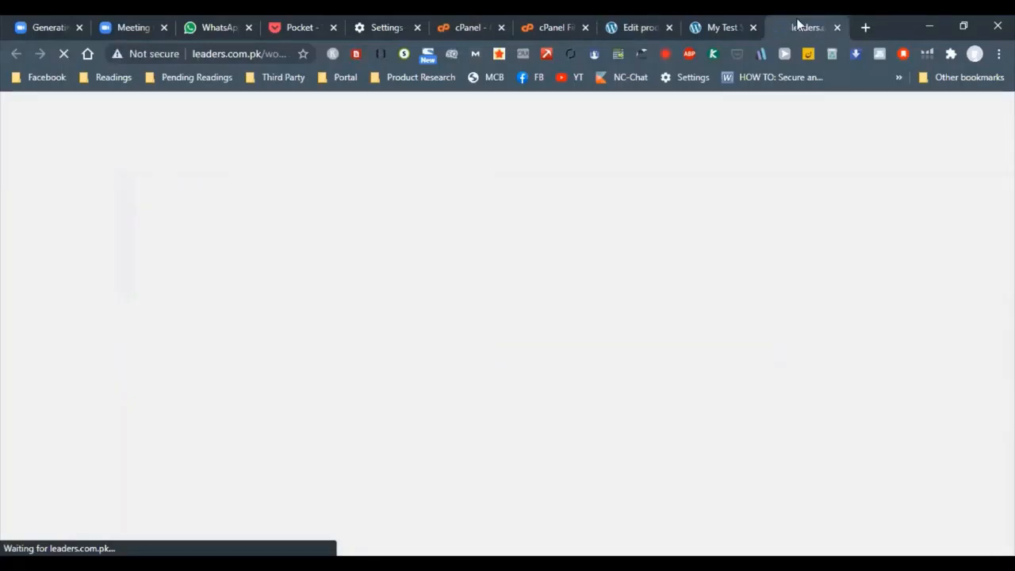
Look over the product's storefront page, checking its image, prices, category, store header and description
scroll(534, 320, down, 3)
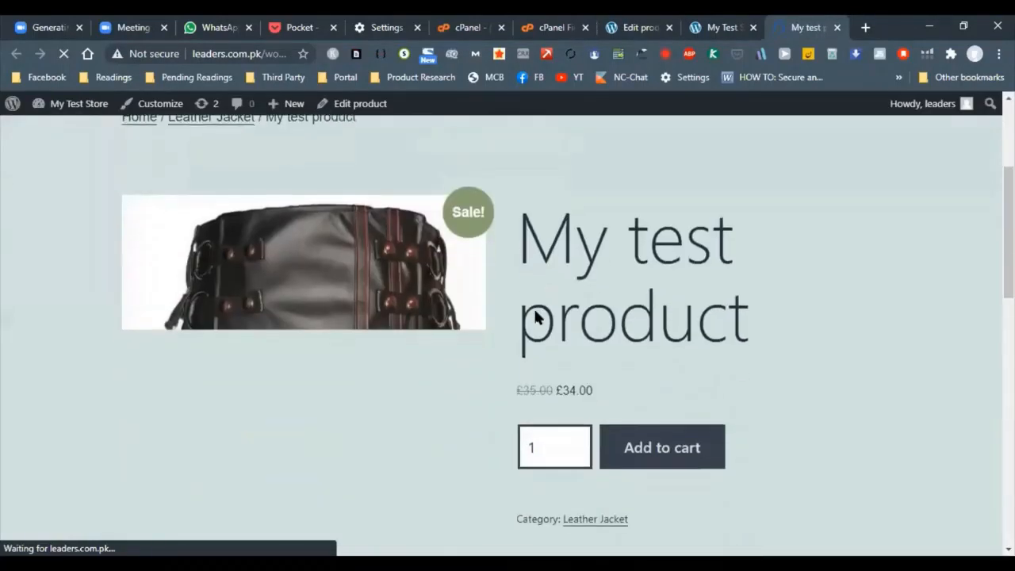
scroll(520, 328, down, 1)
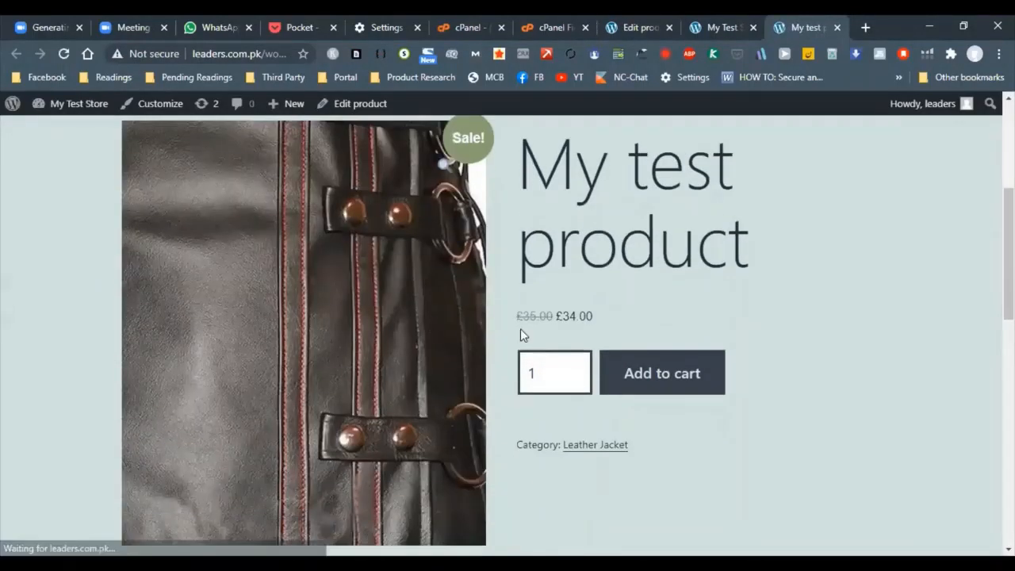
scroll(575, 388, down, 1)
scroll(650, 336, up, 4)
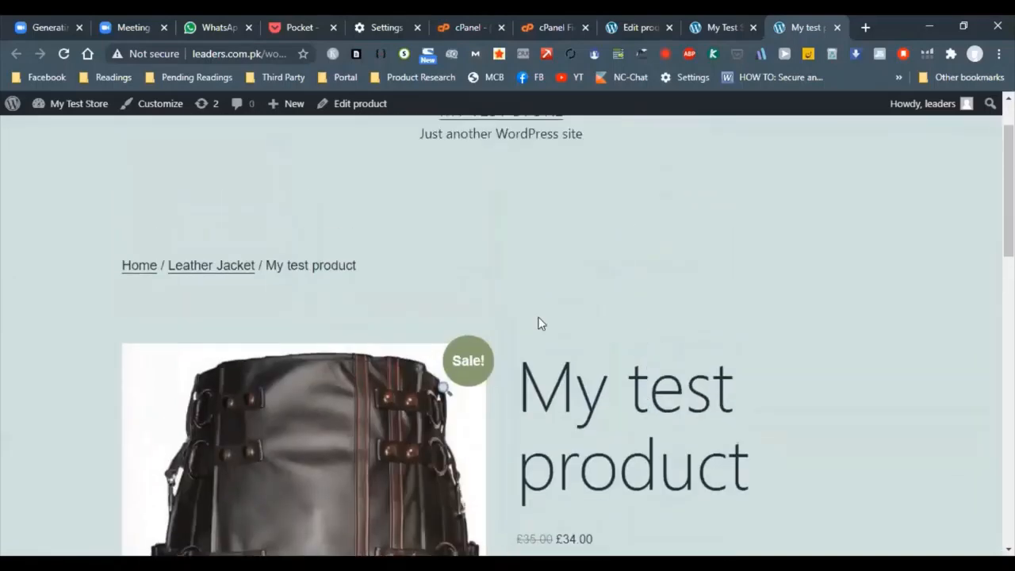
scroll(537, 323, up, 1)
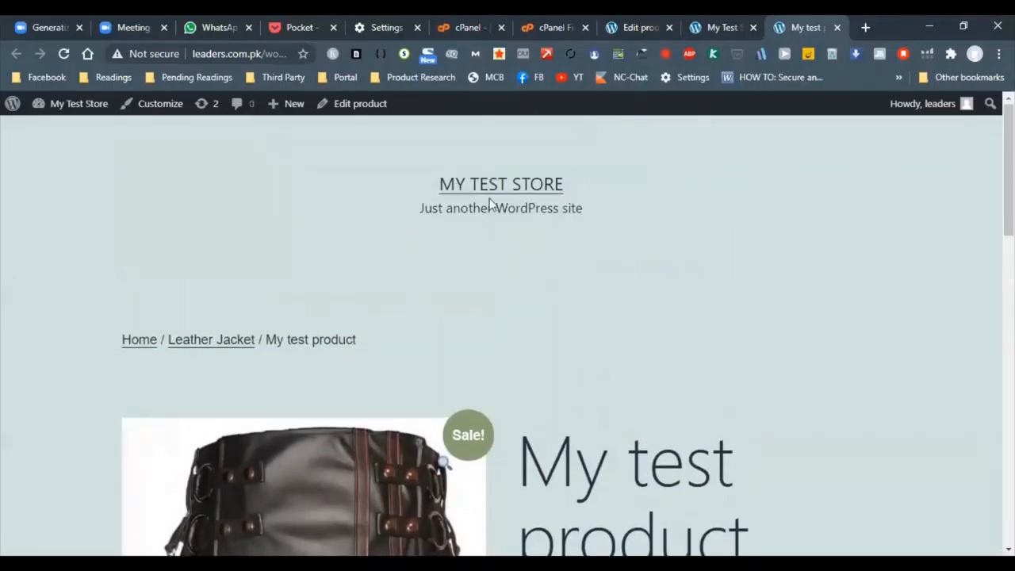
drag(489, 204, 605, 274)
scroll(379, 305, down, 10)
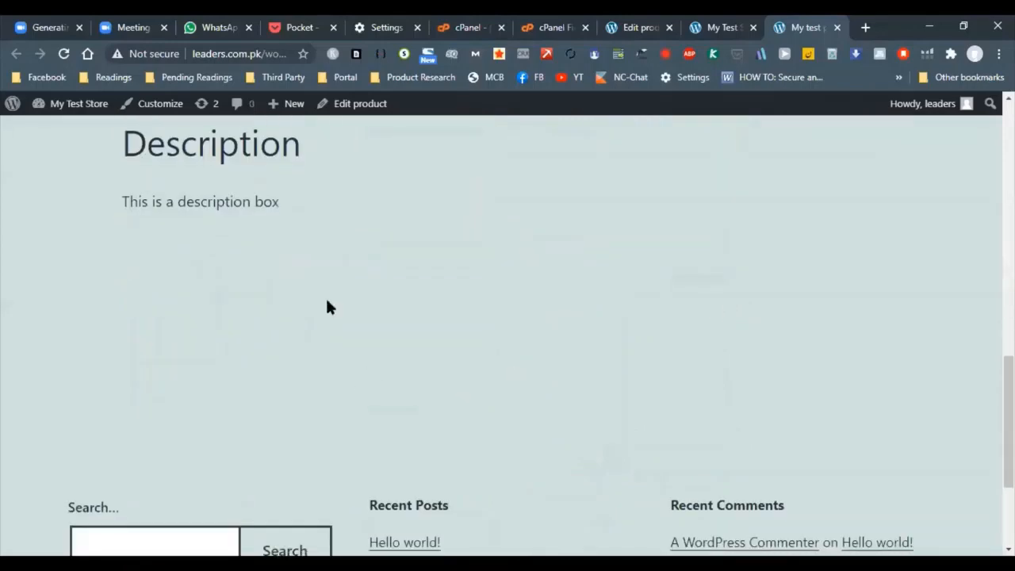
scroll(329, 307, down, 3)
scroll(674, 427, up, 15)
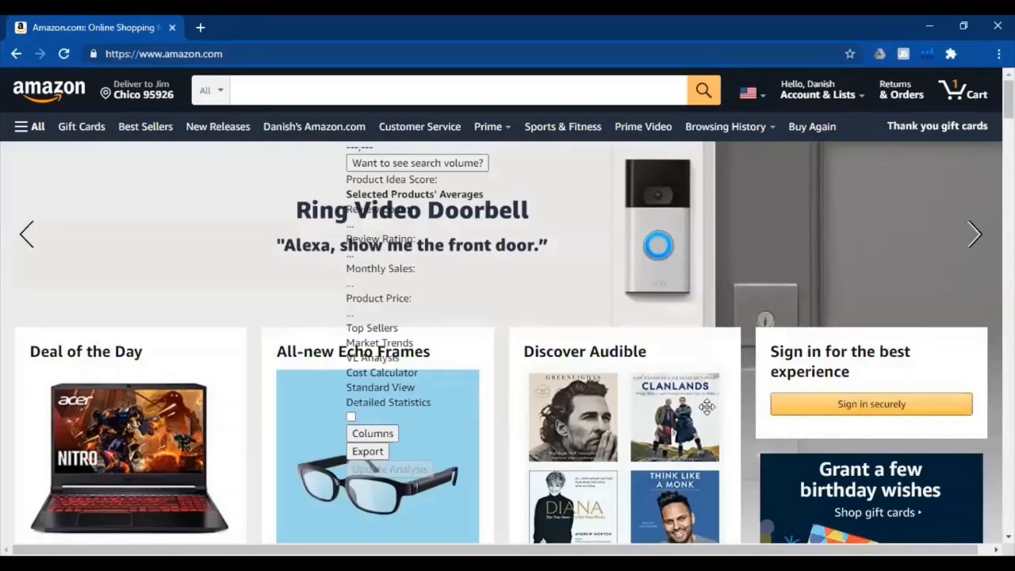
Go from the Amazon page to the Wix website at wix.com
click(782, 403)
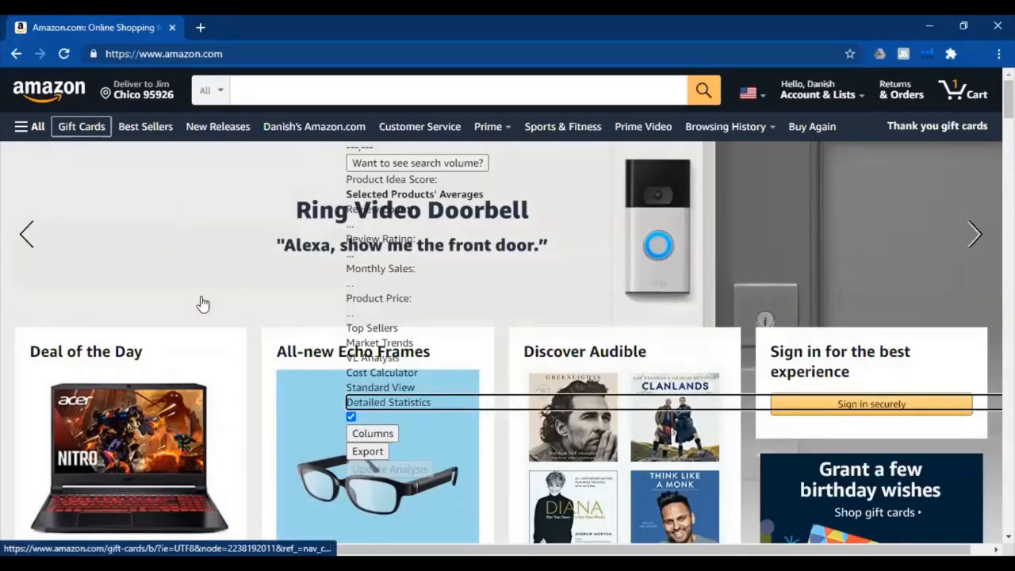
click(279, 49)
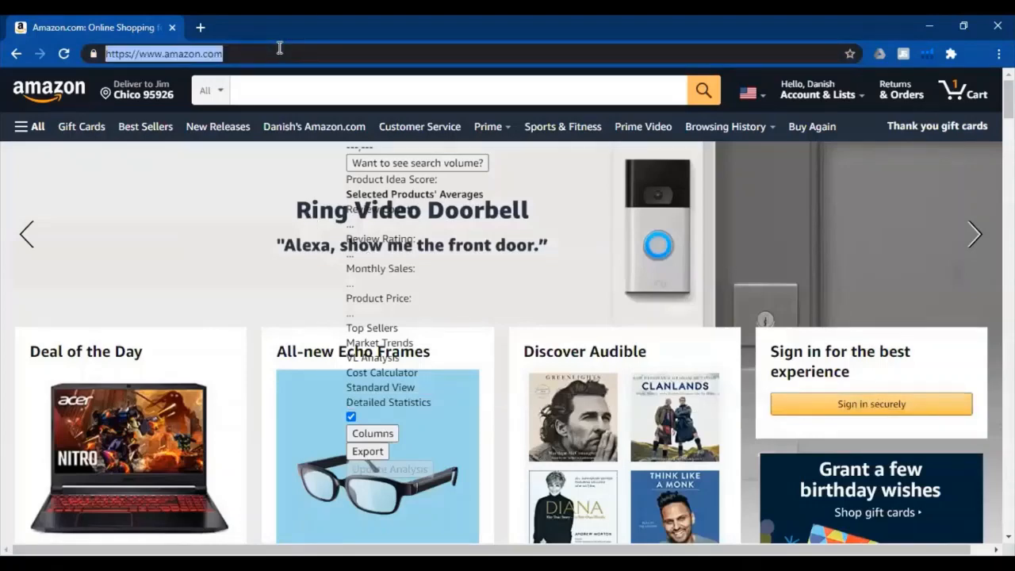
text(x.com)
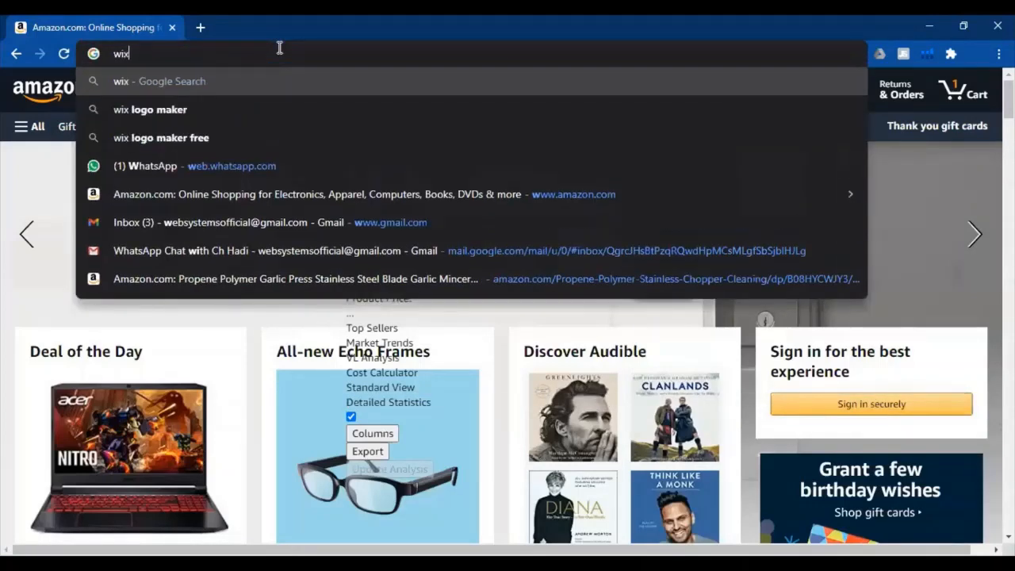
key(Return)
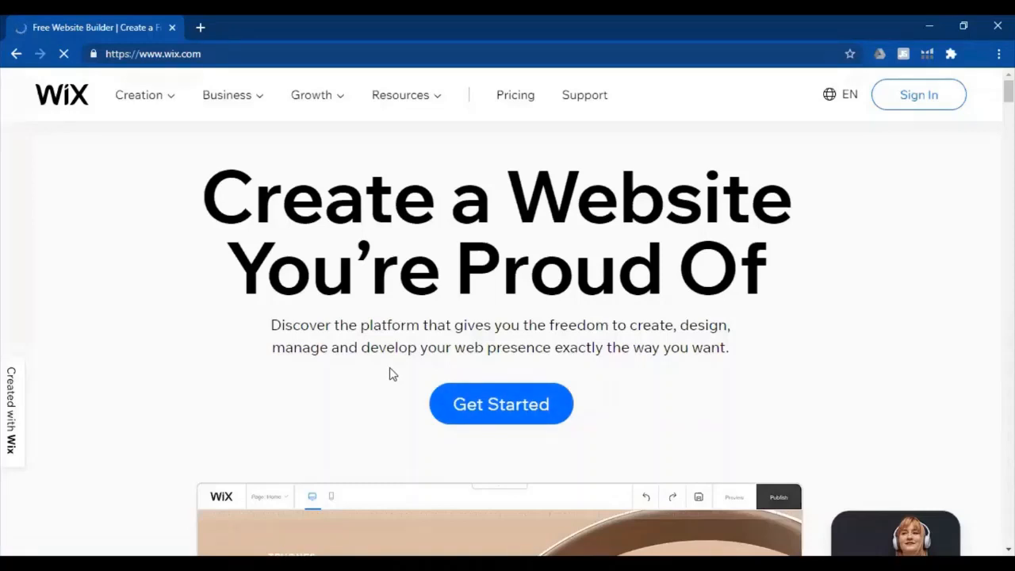
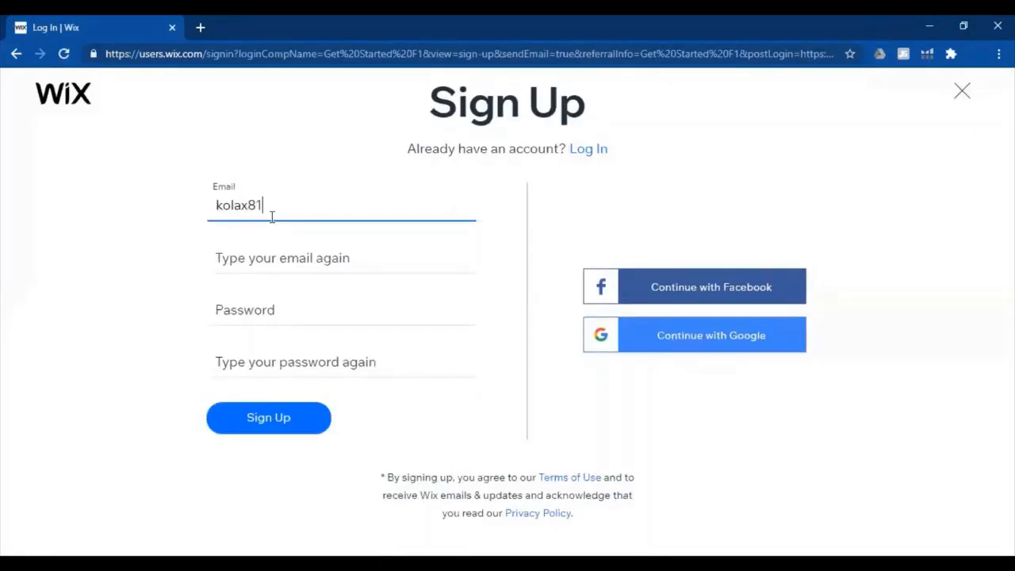
Get started with a new Wix account and enter the account e-mail address in the sign-up form
key(Tab)
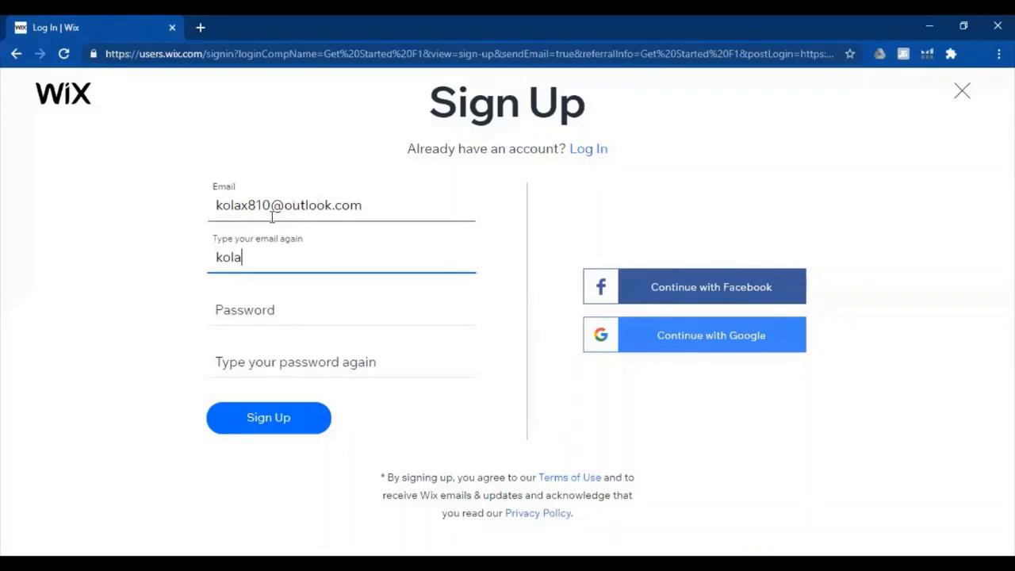
Repeat the account e-mail address in the confirmation field of the sign-up form
key(Tab)
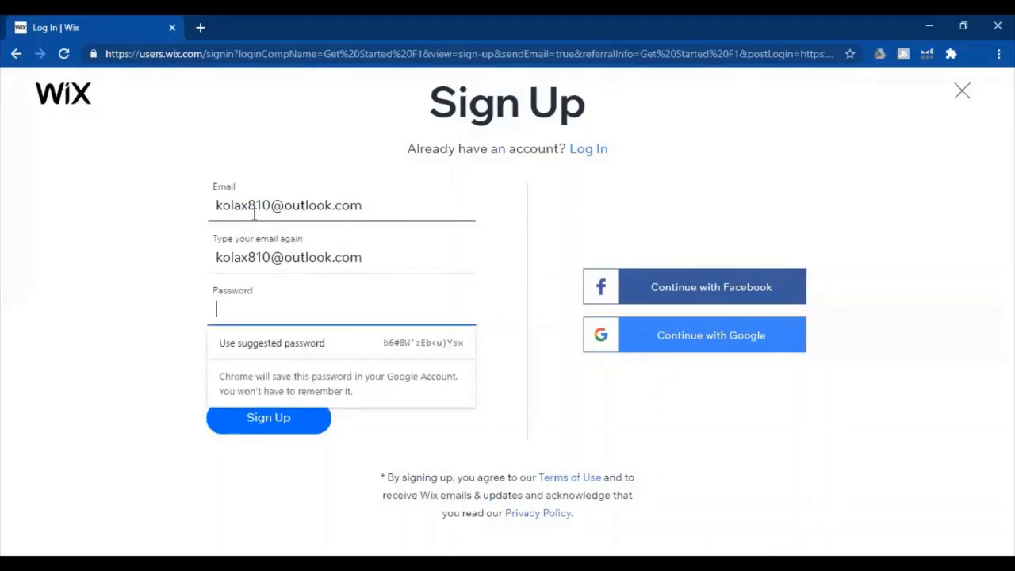
Use the browser's suggested password, copy it into the password confirmation field and submit the Wix sign-up
click(346, 345)
click(319, 360)
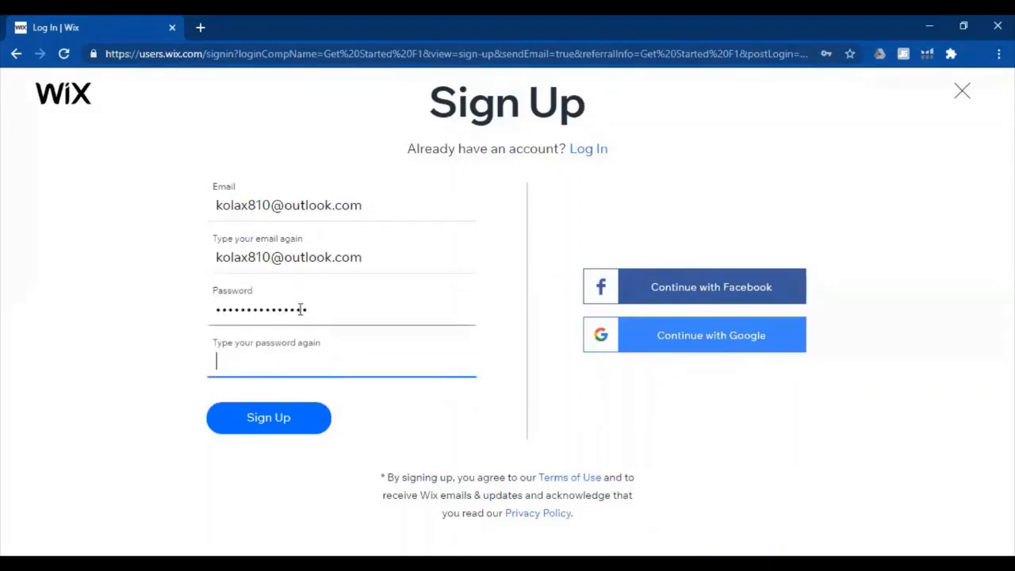
click(300, 309)
key(ctrl+a)
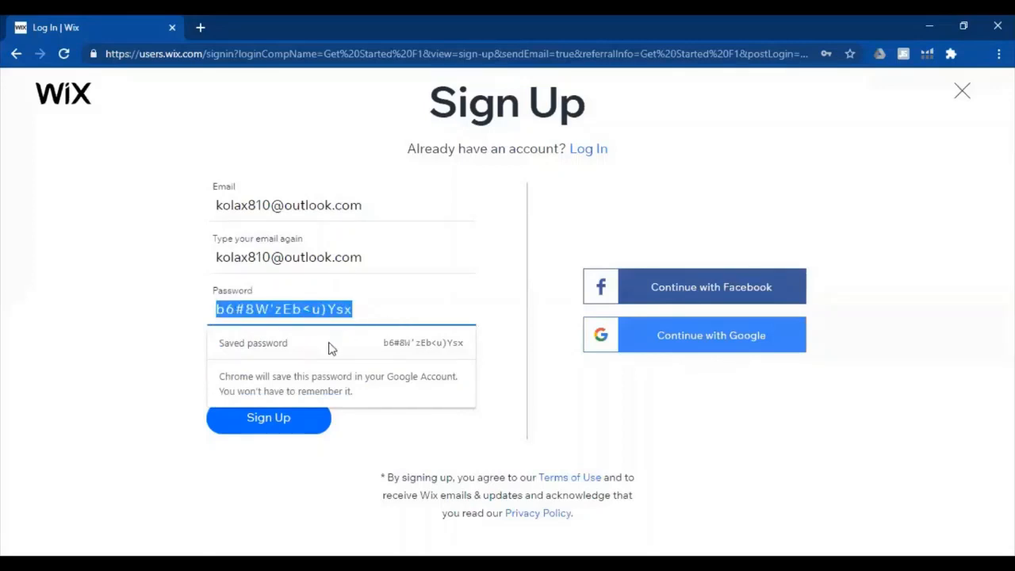
click(243, 351)
key(ctrl+v)
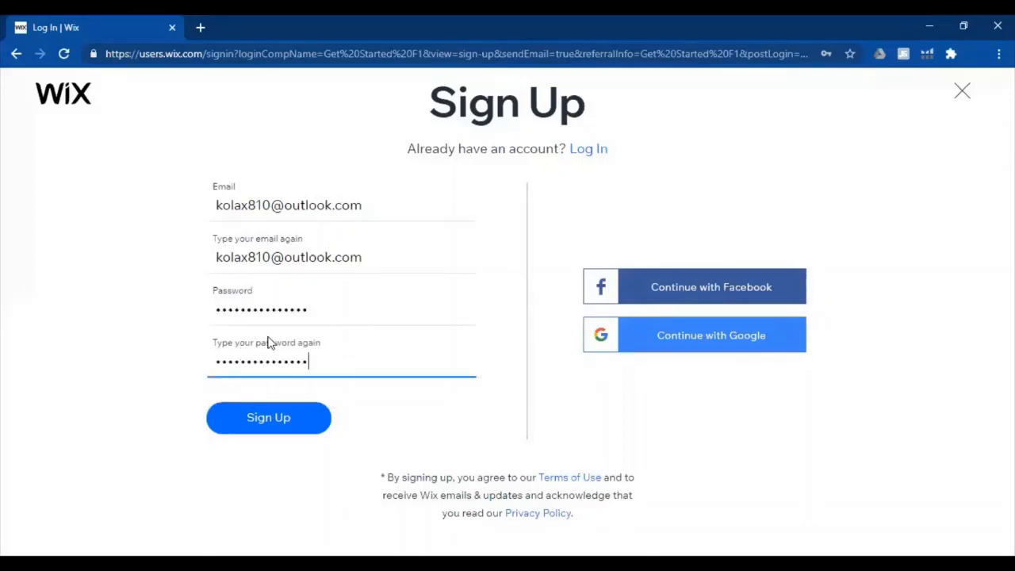
click(258, 435)
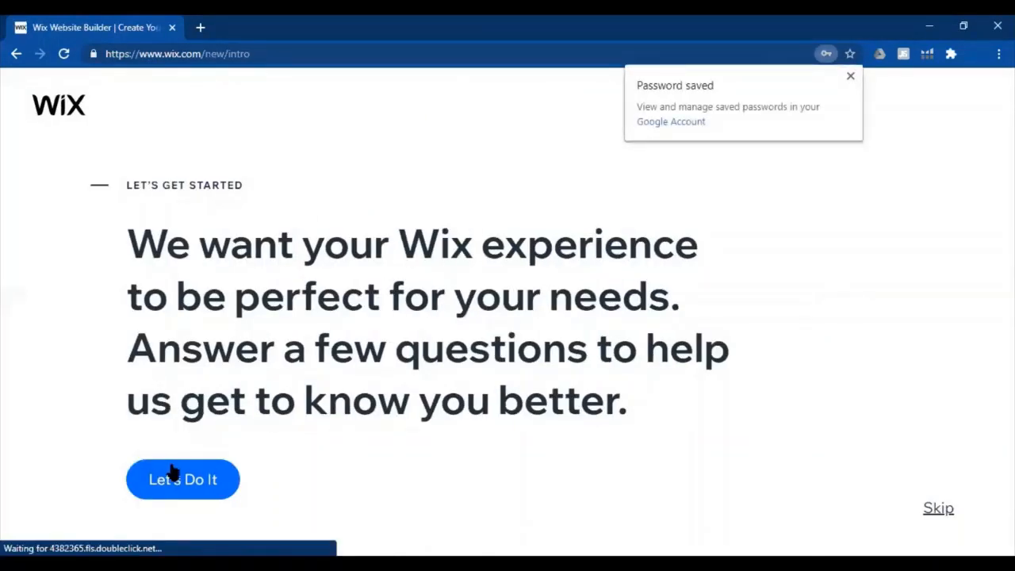
Skip the site setup questions and choose to create the website from a template, reloading the template page
click(186, 492)
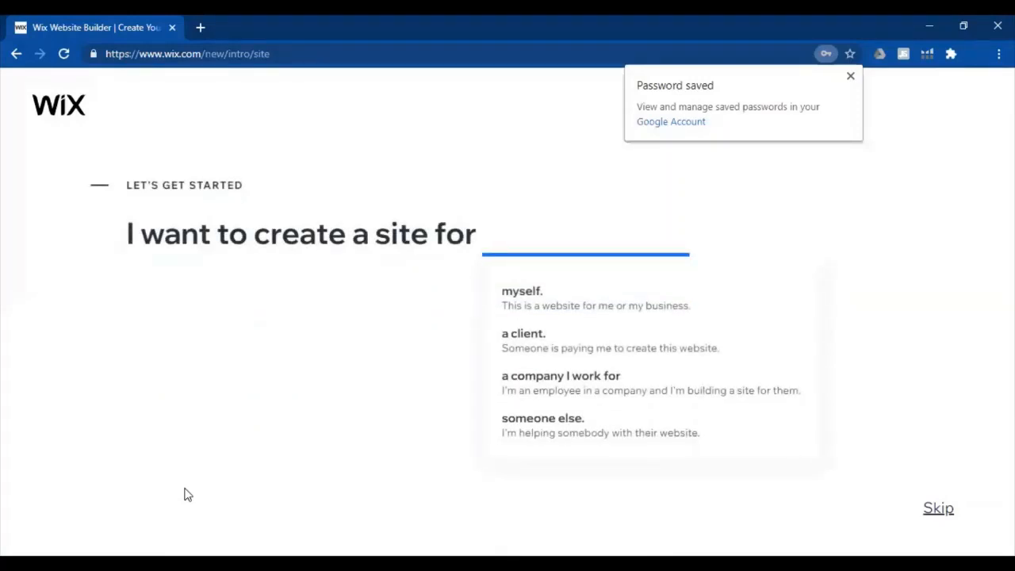
click(510, 287)
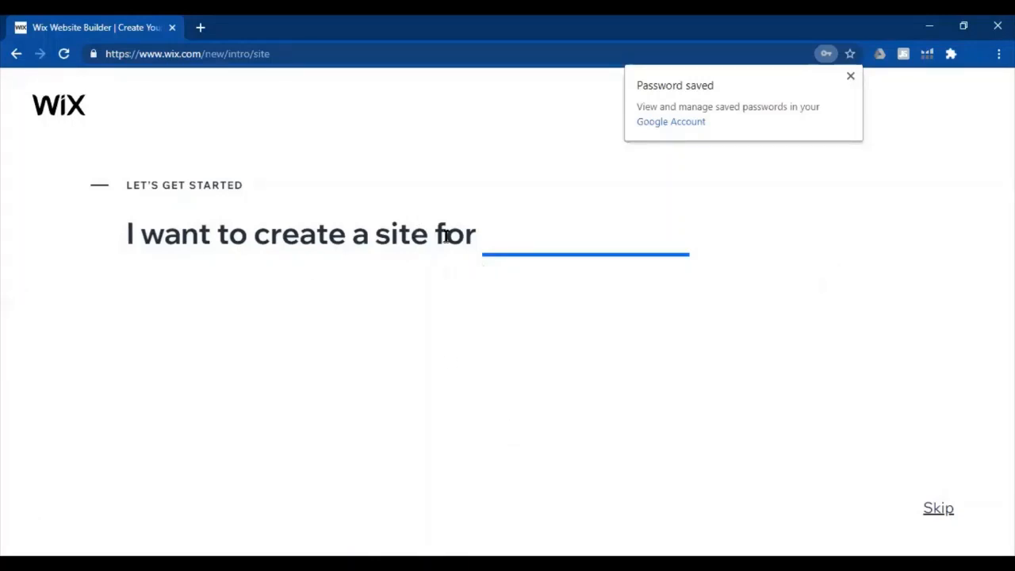
mouse_move(520, 257)
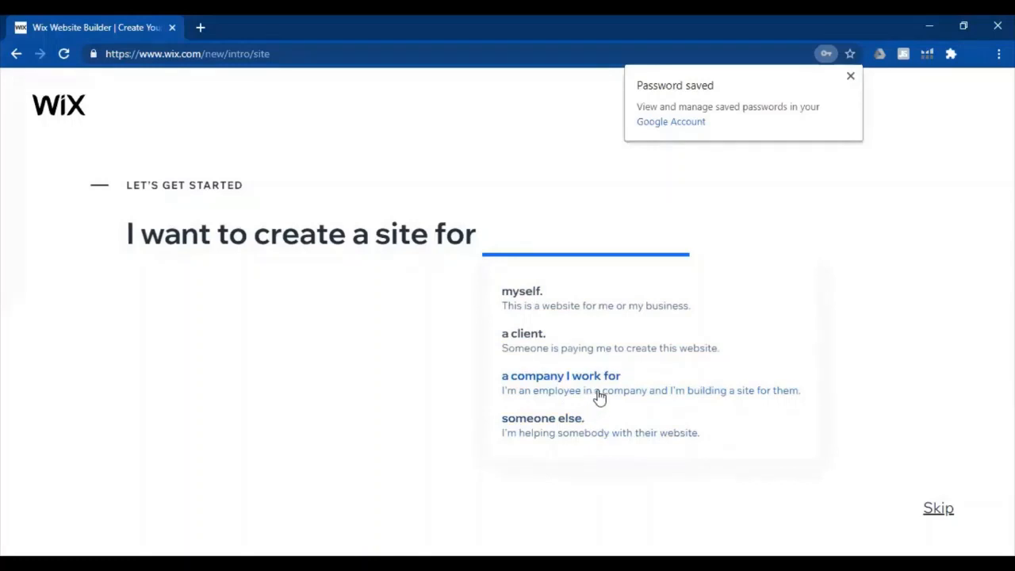
click(943, 512)
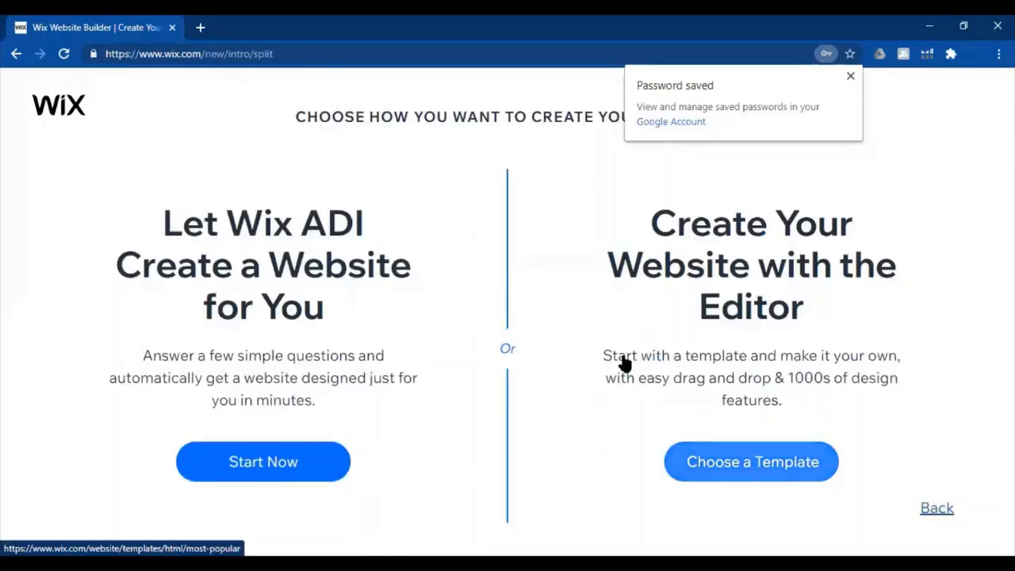
click(764, 462)
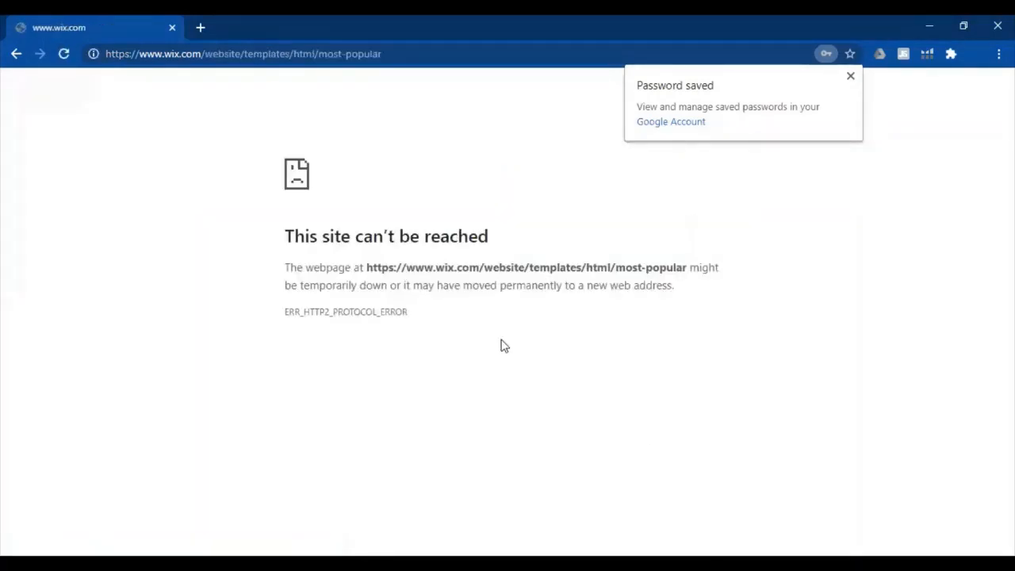
click(63, 54)
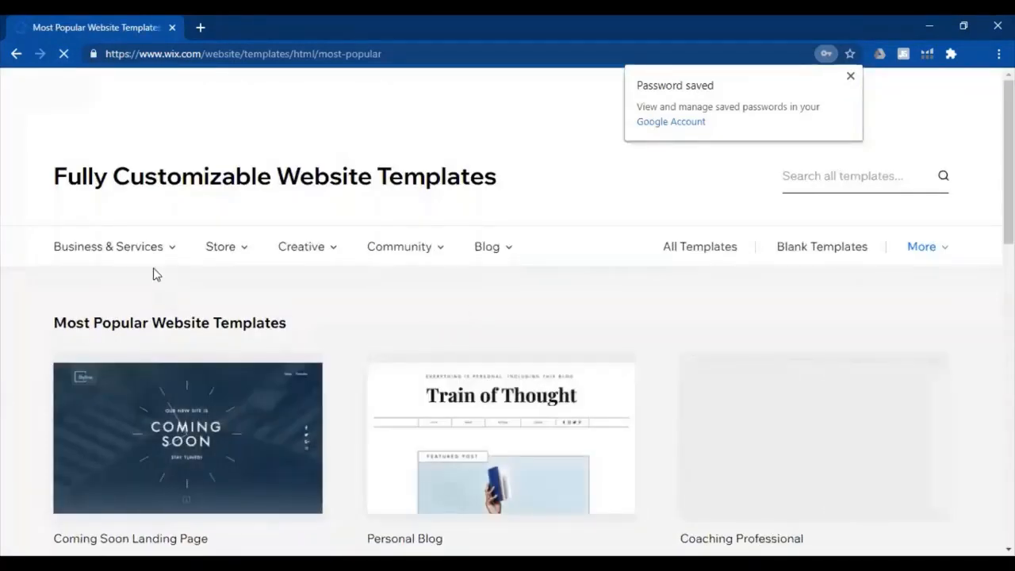
Show the Home & Decor website templates from the online store category
mouse_move(227, 255)
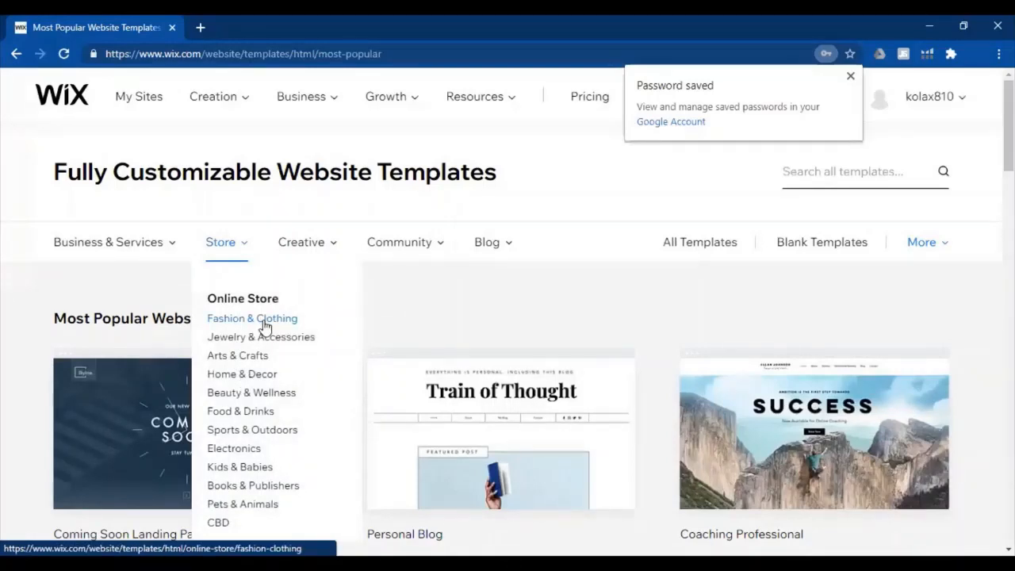
click(235, 375)
scroll(234, 377, down, 2)
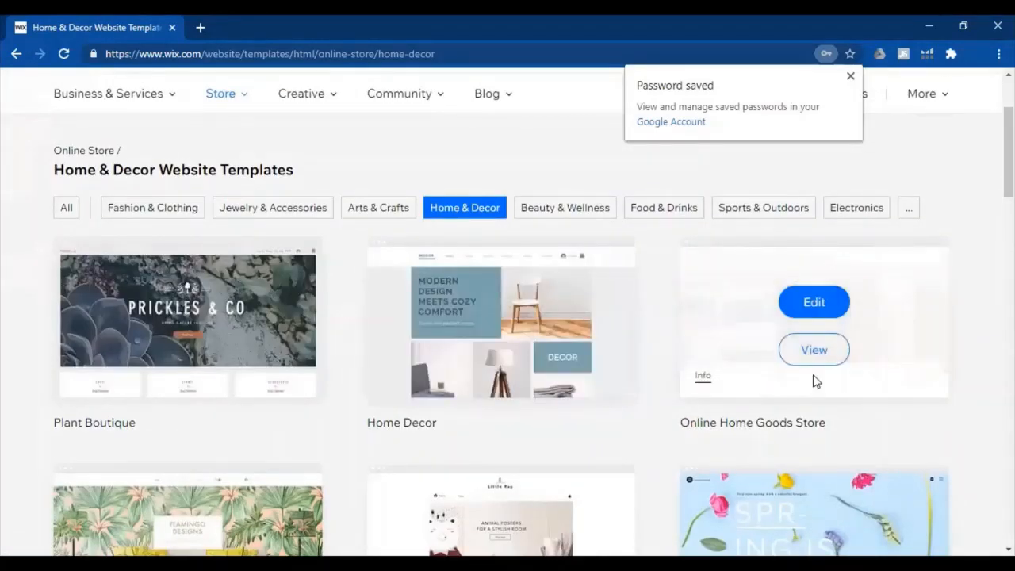
Preview the Online Home Goods Store template and open it for editing
click(813, 354)
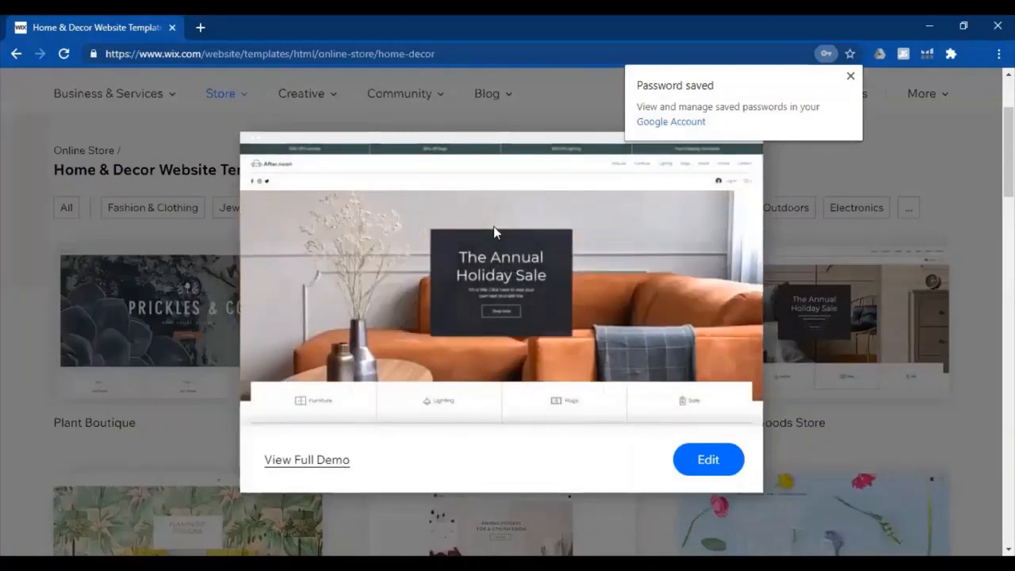
click(849, 78)
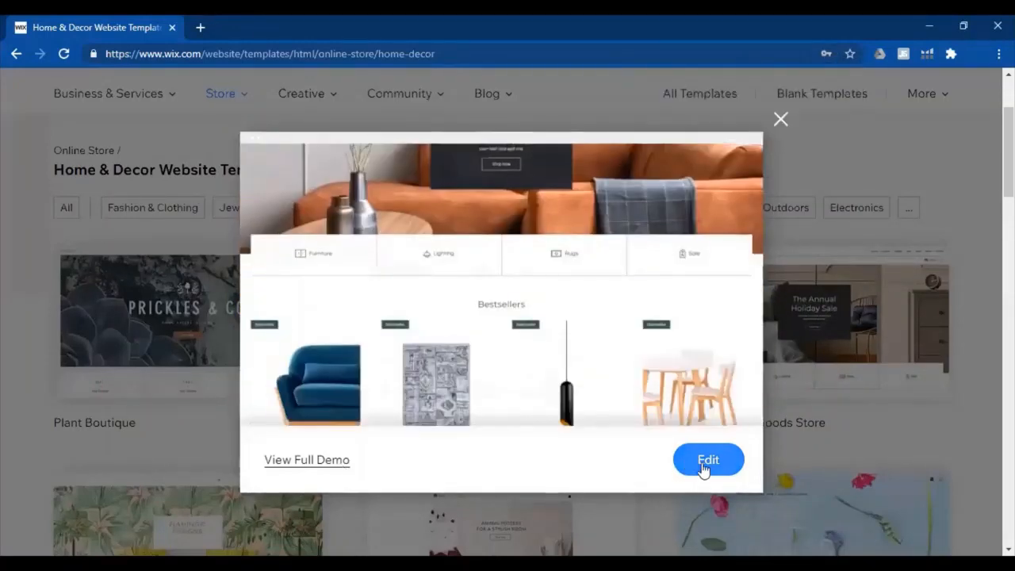
click(705, 470)
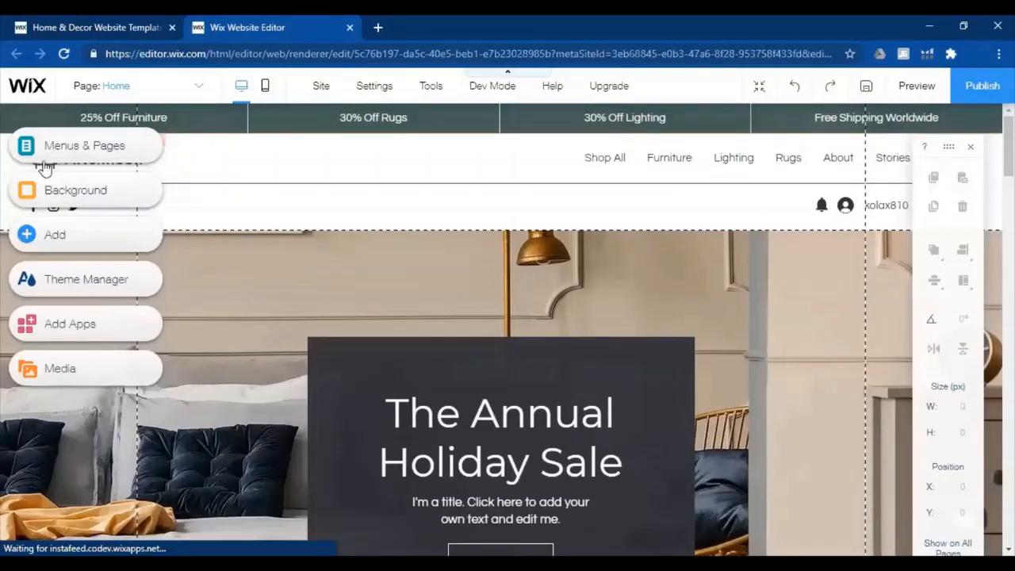
Dismiss the Welcome to Wix dialog and select the slideshow strip behind The Annual Holiday Sale
click(53, 195)
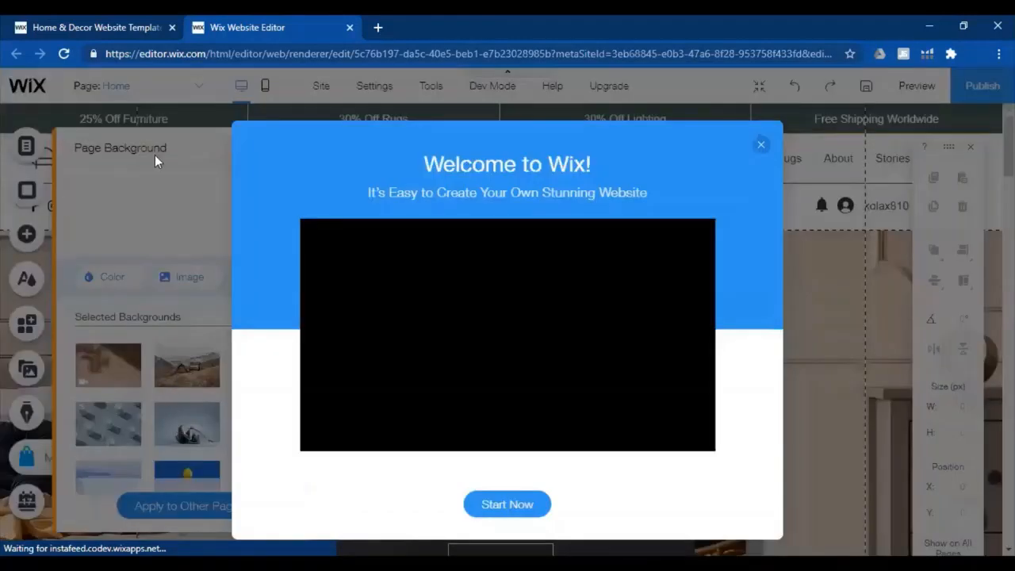
click(761, 145)
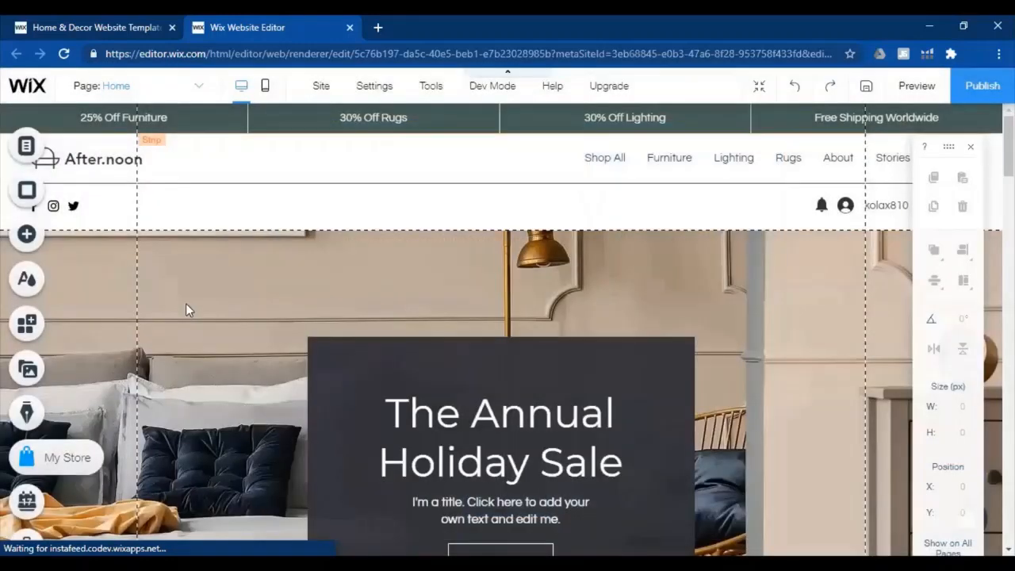
click(134, 405)
click(950, 187)
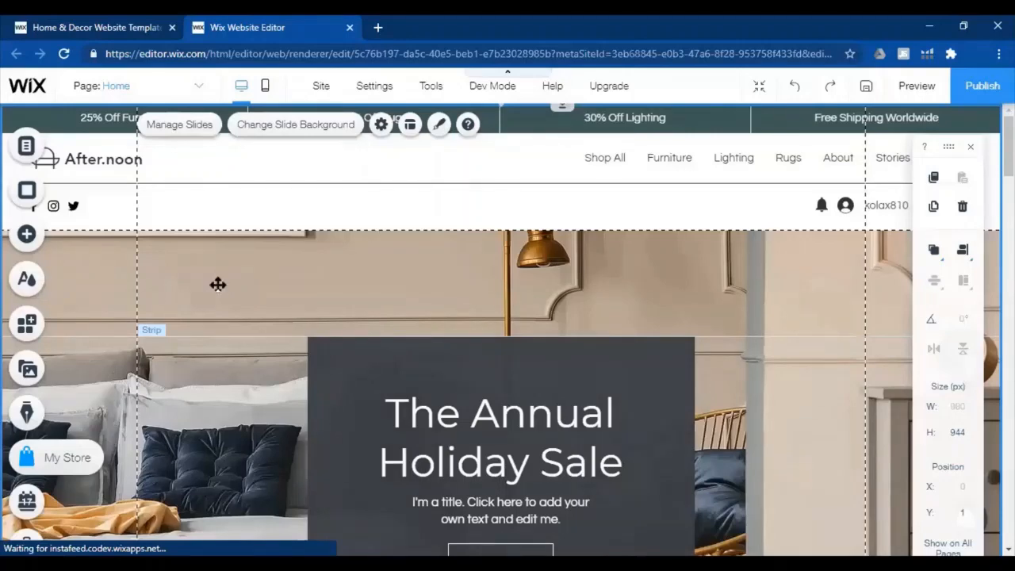
Open the background options for the holiday sale slide and browse the selected backgrounds
scroll(180, 302, down, 3)
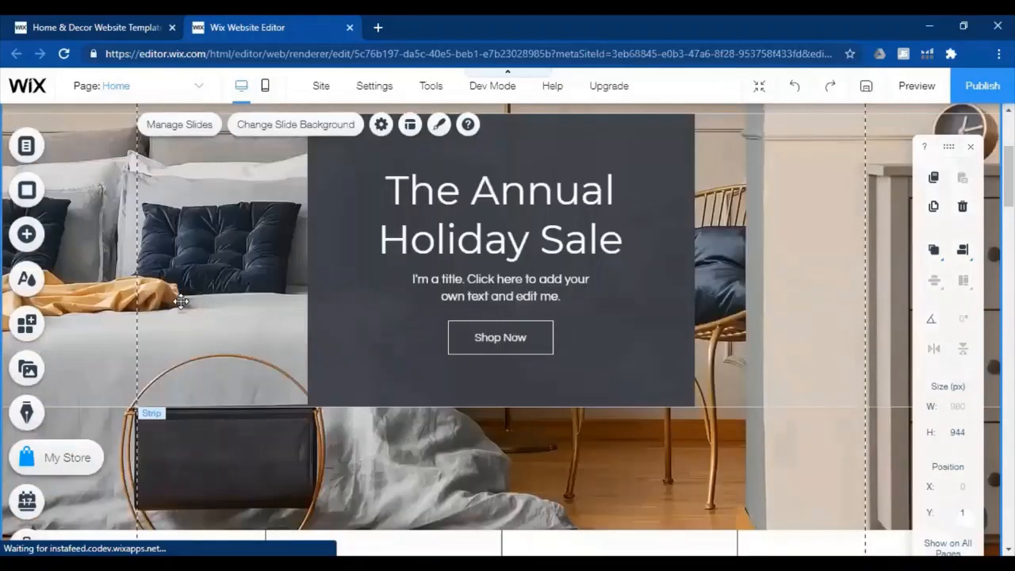
scroll(185, 318, up, 1)
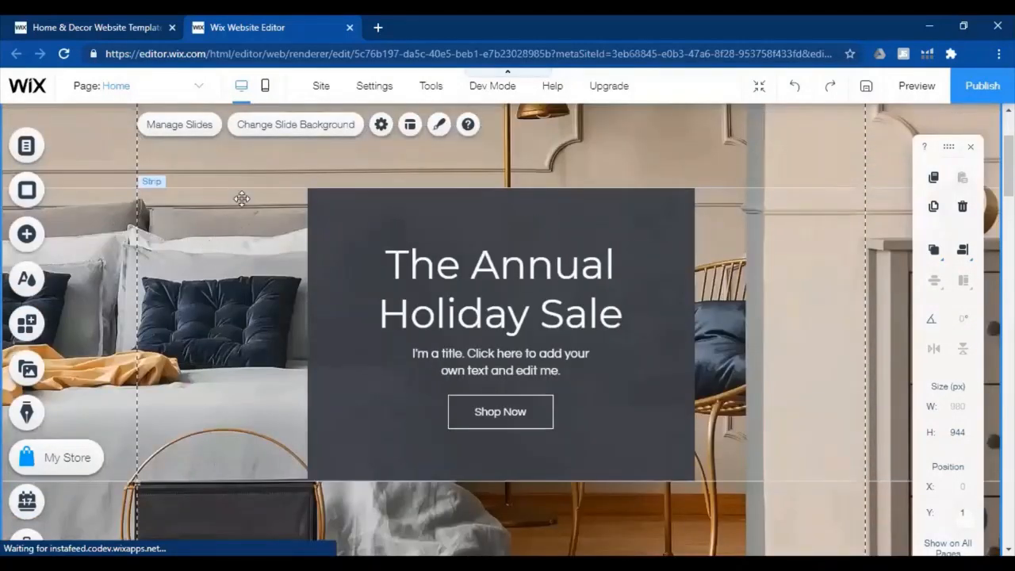
click(275, 127)
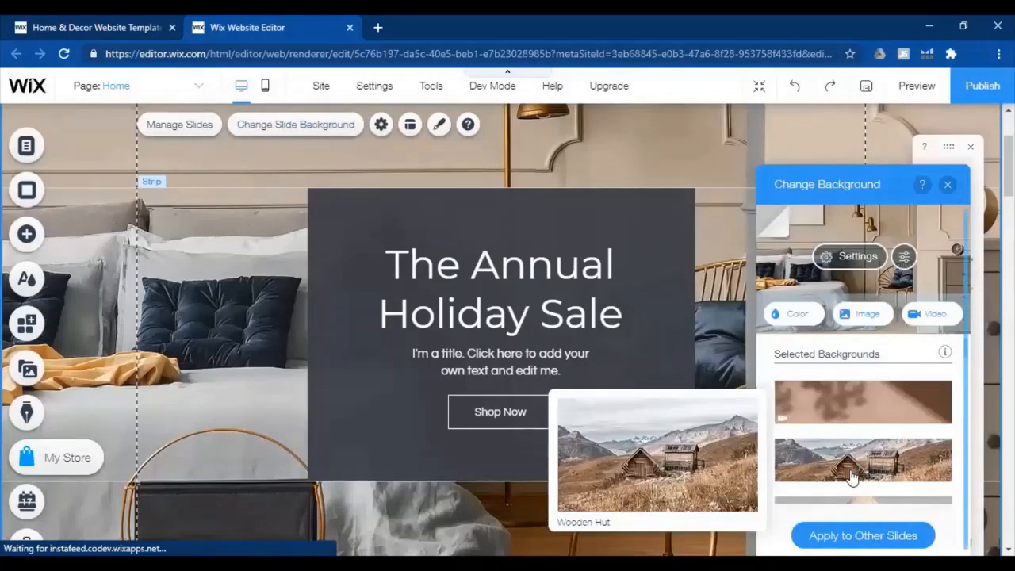
mouse_move(816, 408)
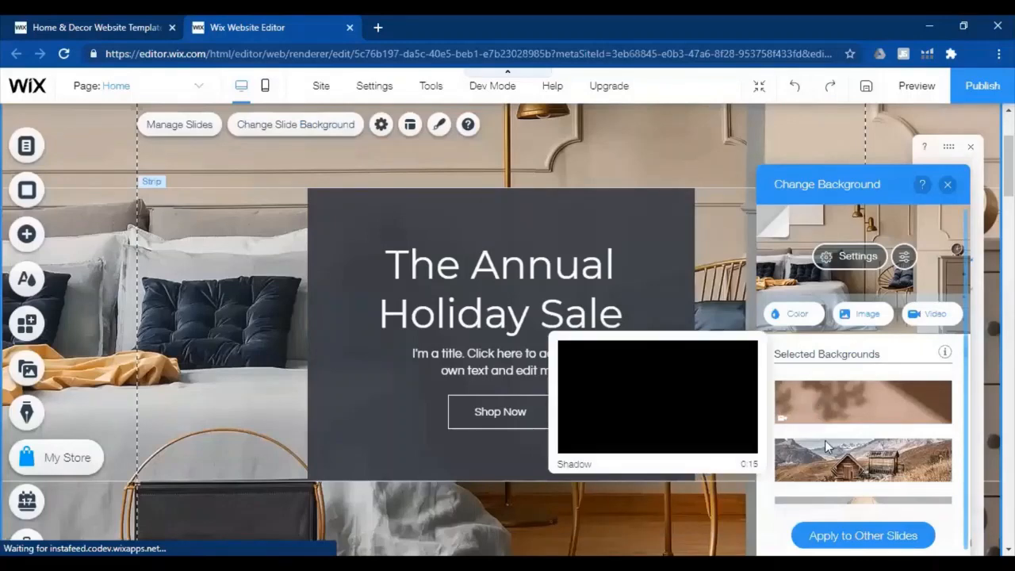
scroll(856, 412, down, 5)
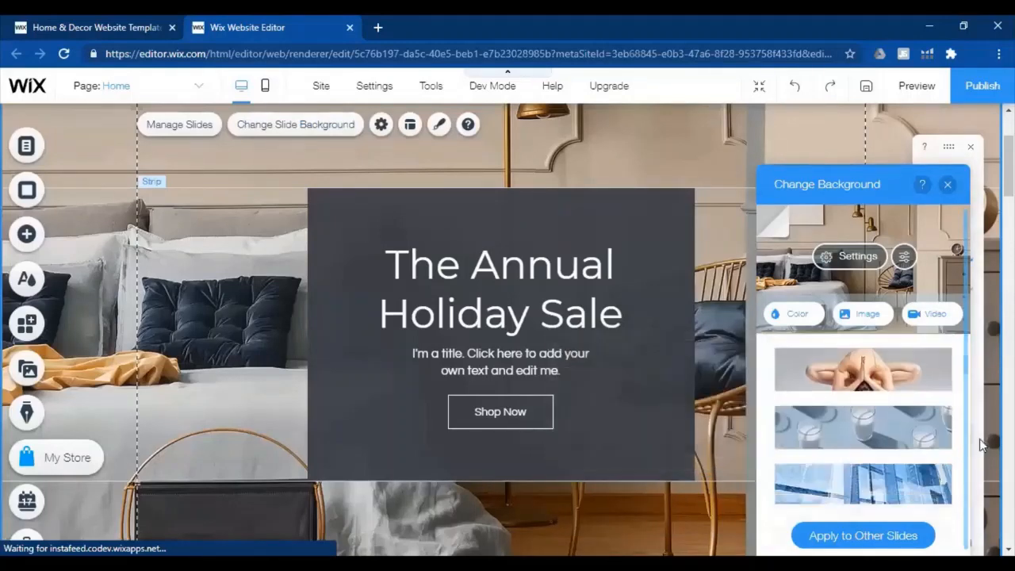
scroll(876, 388, down, 3)
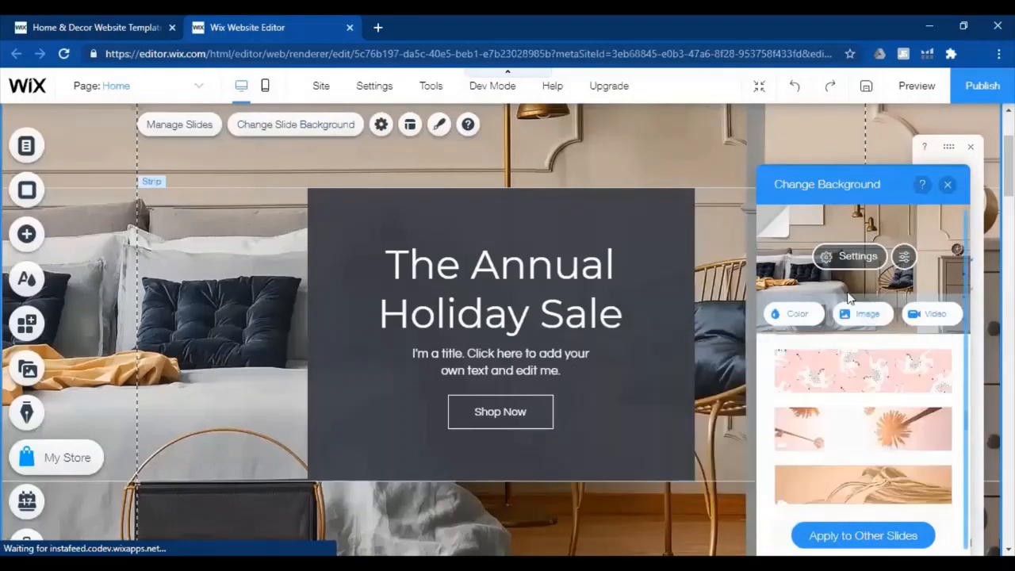
Set the slide background to the grey-green site color #708582
click(795, 314)
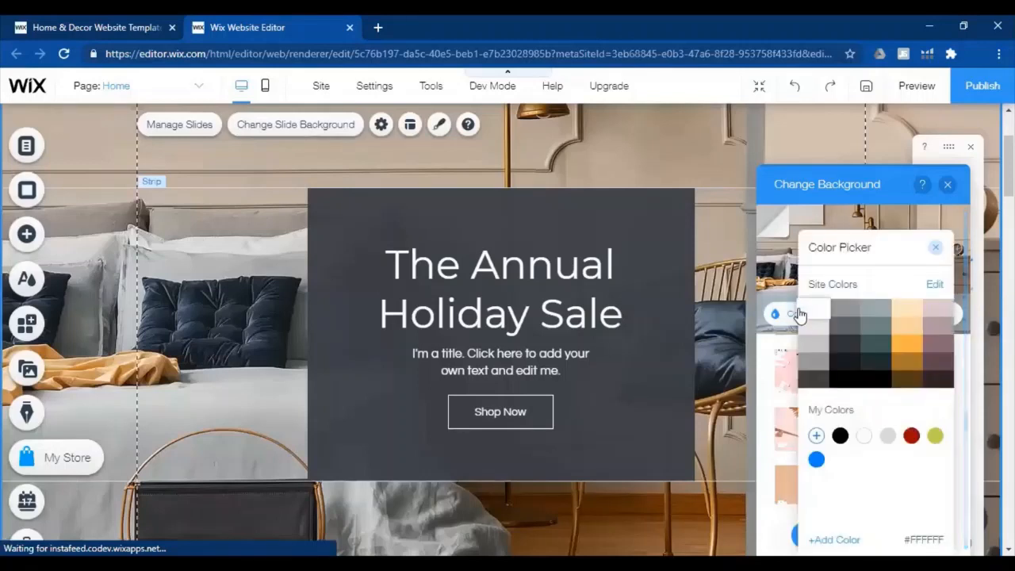
click(851, 333)
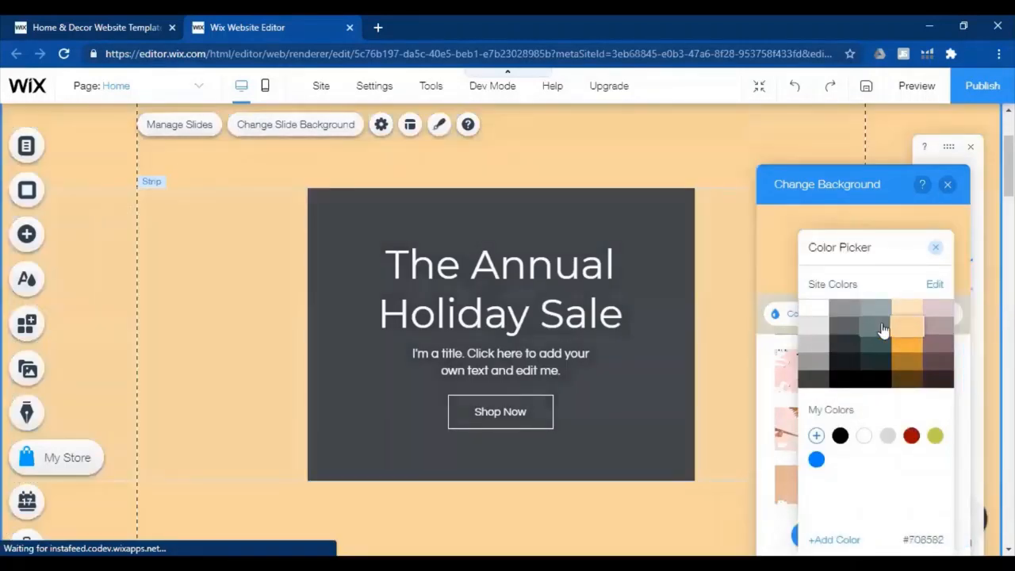
click(880, 328)
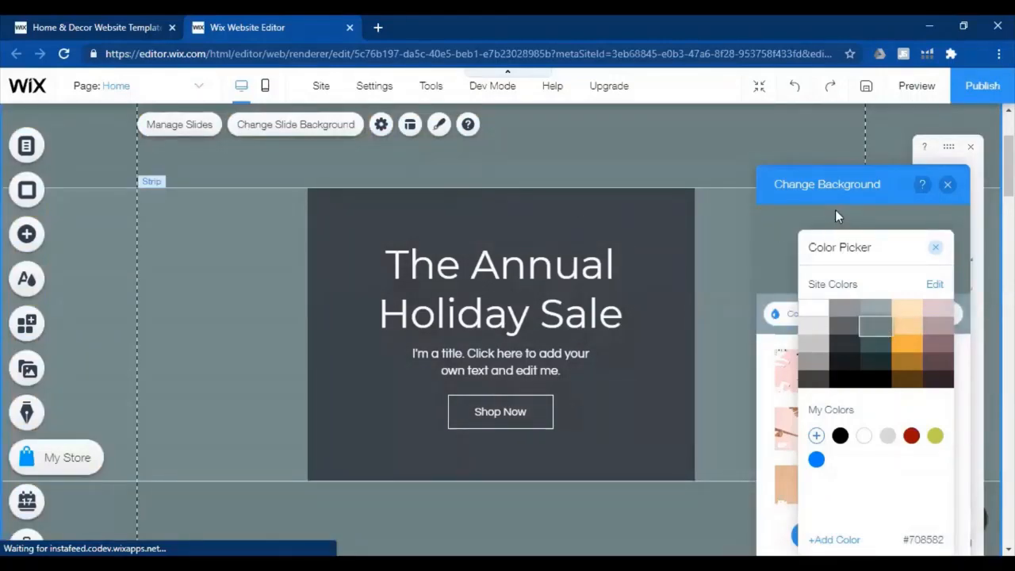
Close the slide's color picker, begin publishing the site, and set its free Wix.com domain suffix to "store"
click(948, 186)
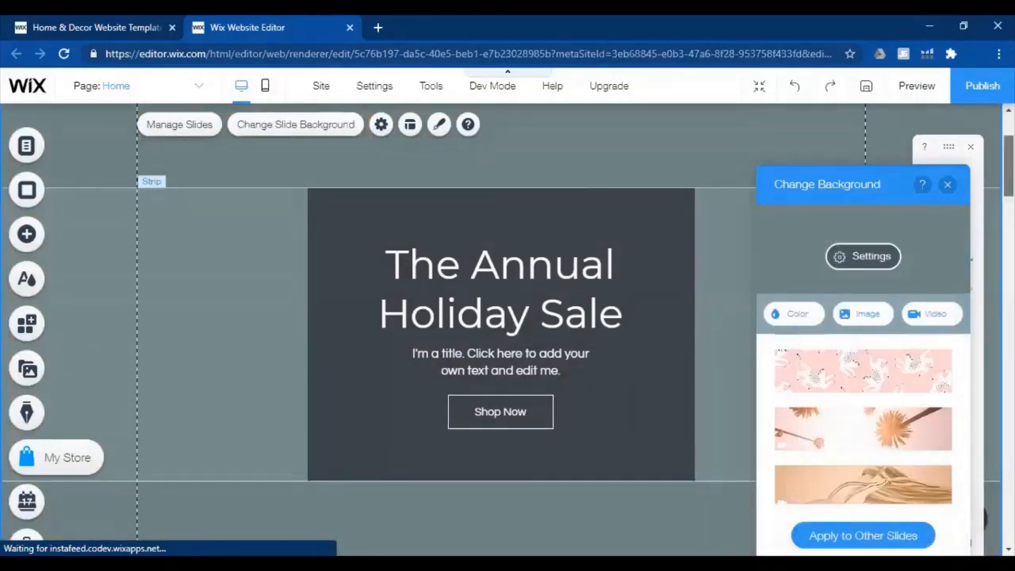
drag(1009, 176, 1009, 157)
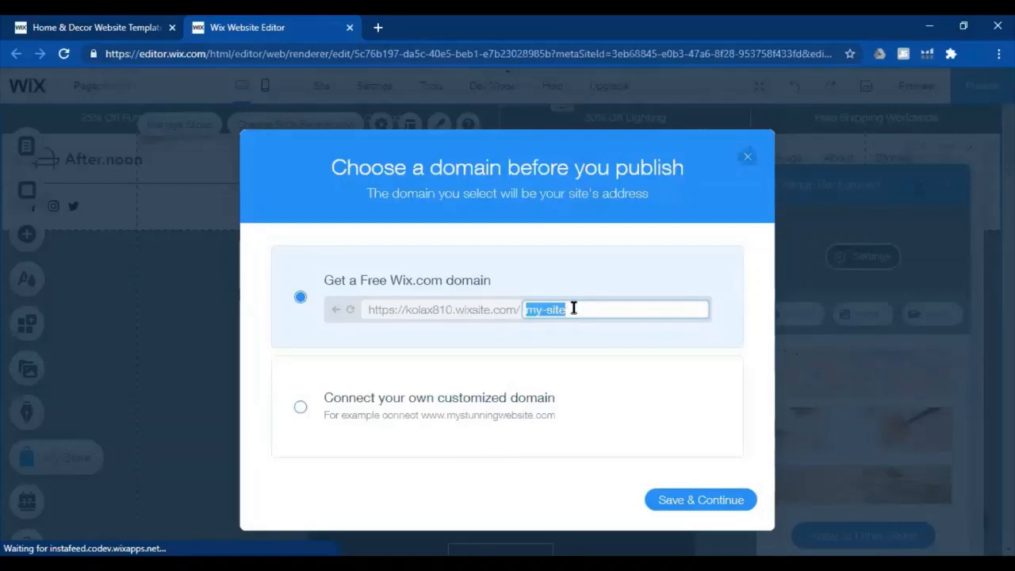
drag(573, 308, 490, 306)
text(s)
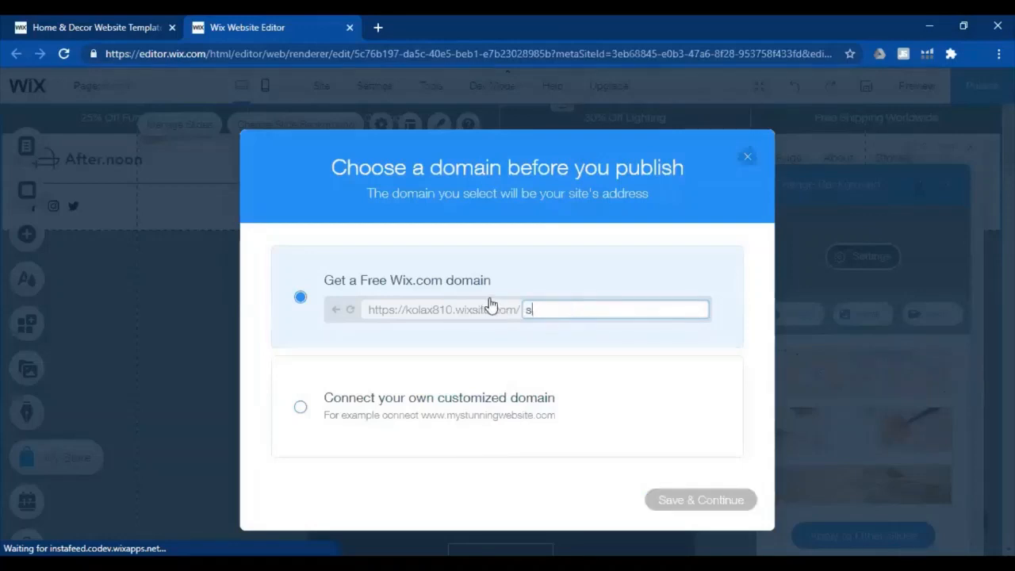
text(tore)
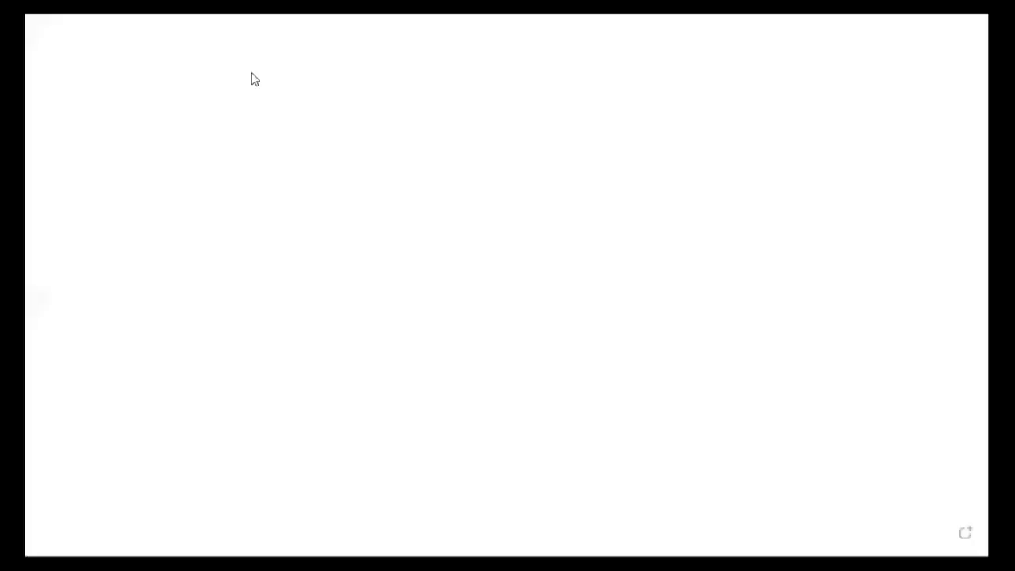
Switch to the blank whiteboard and add a text box near its upper edge reading "Generally what do you need to run"
click(102, 82)
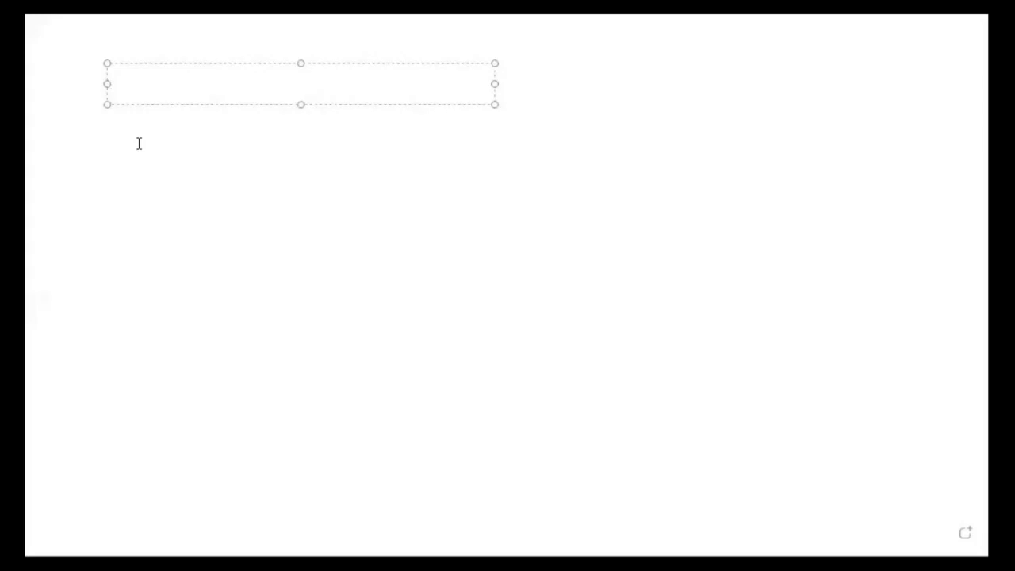
text(Gene)
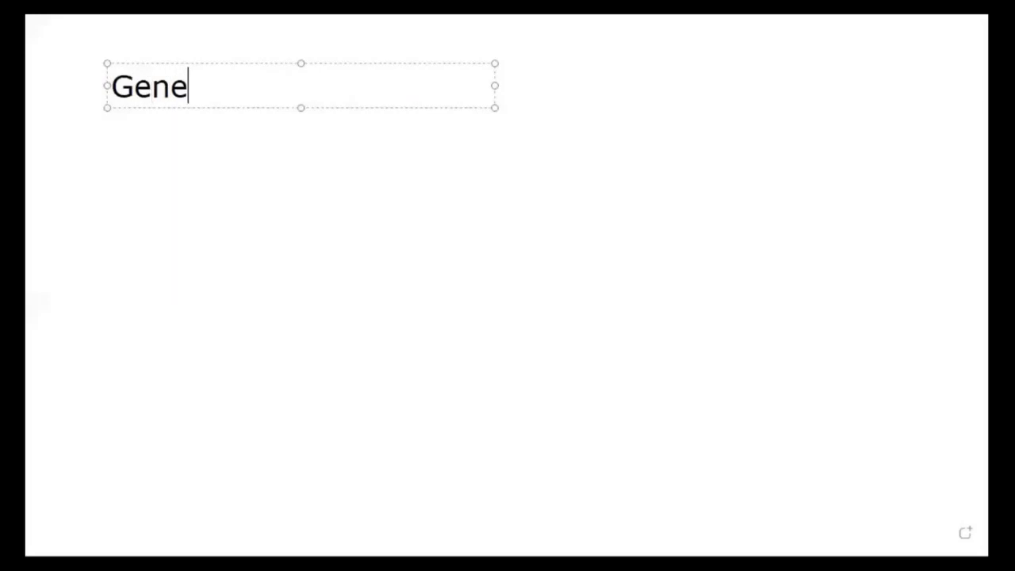
text(rallywhat)
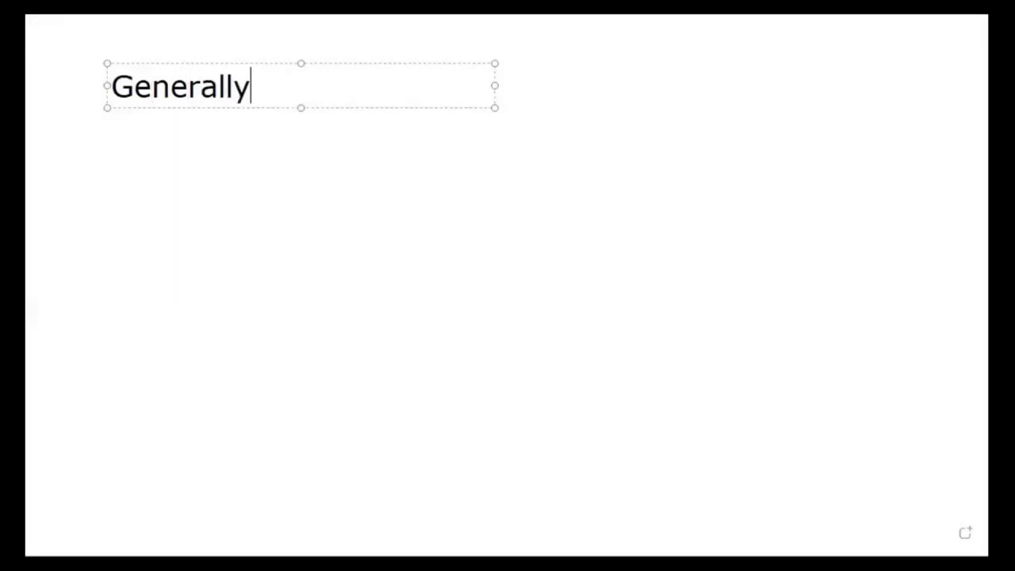
key(BackSpace)
key(BackSpace)
key(BackSpace)
key(BackSpace)
key(BackSpace)
text(wha)
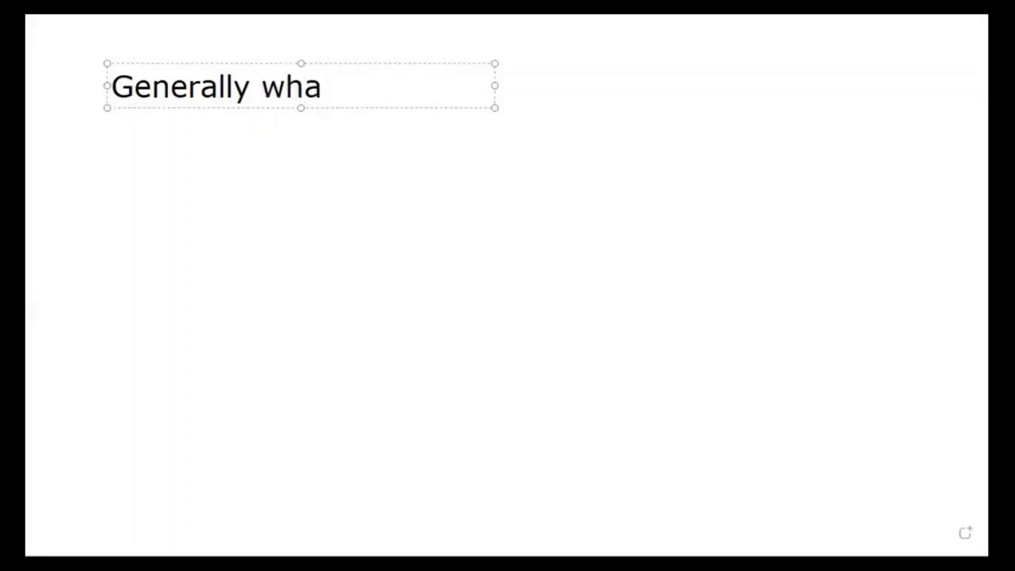
text(t do you n)
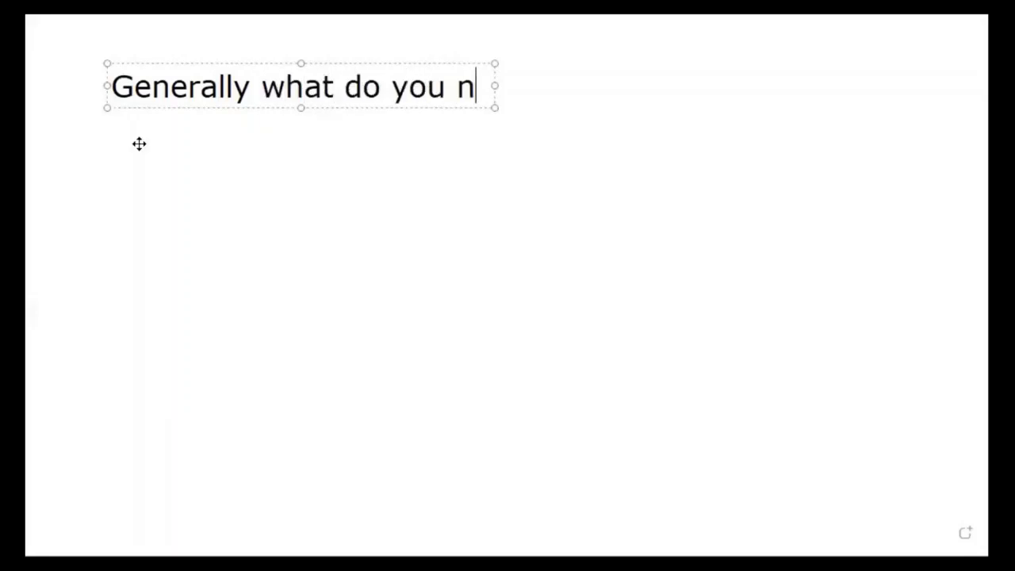
text(eed to run)
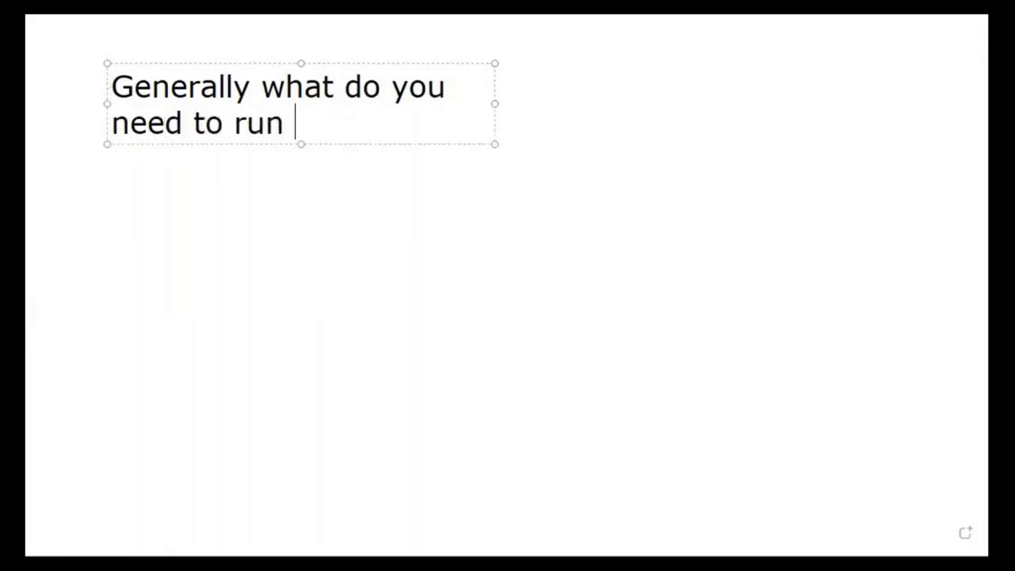